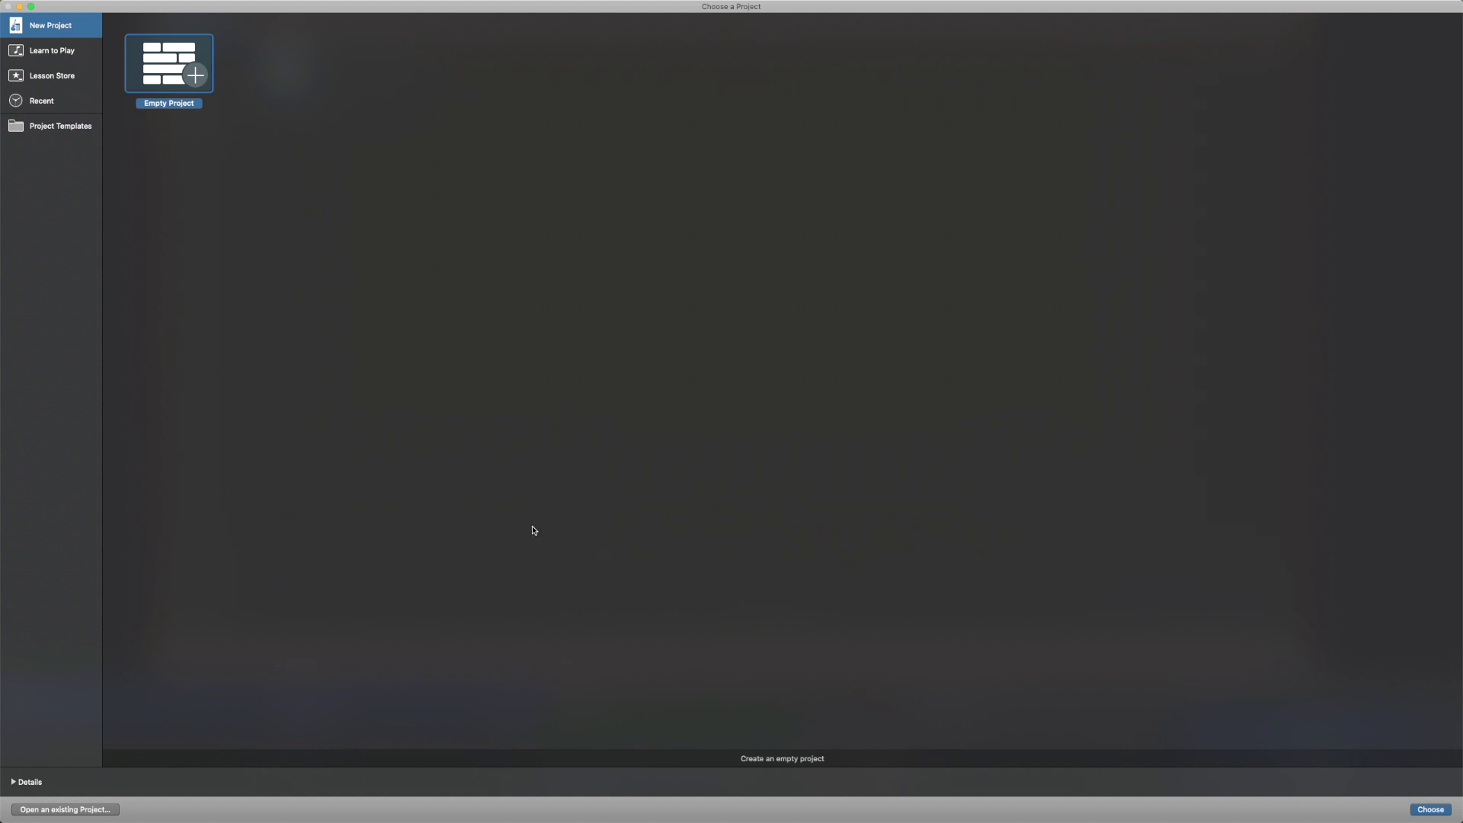
Create a new empty project with a software instrument track
double_click(167, 67)
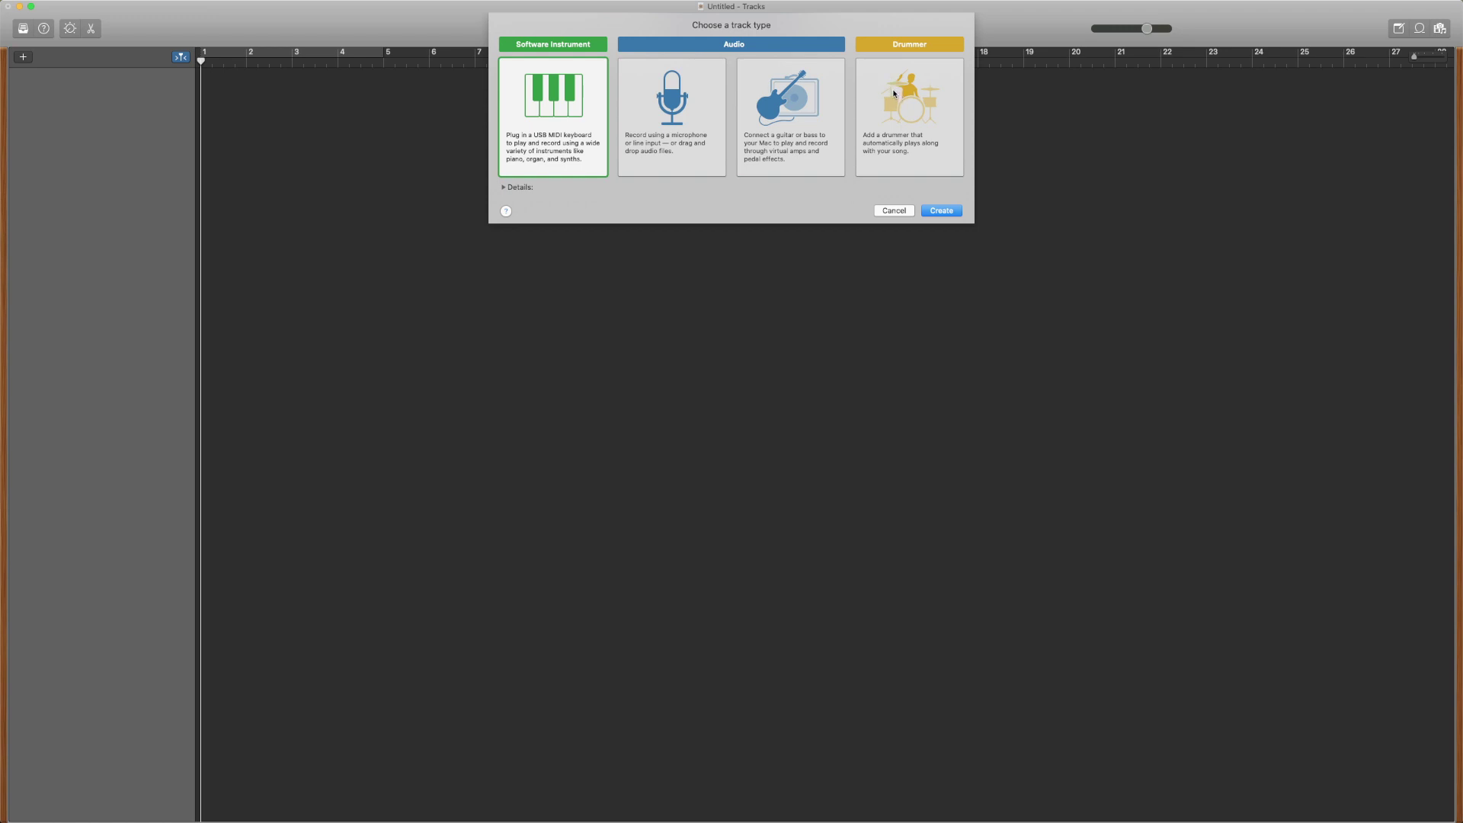
left_click(545, 89)
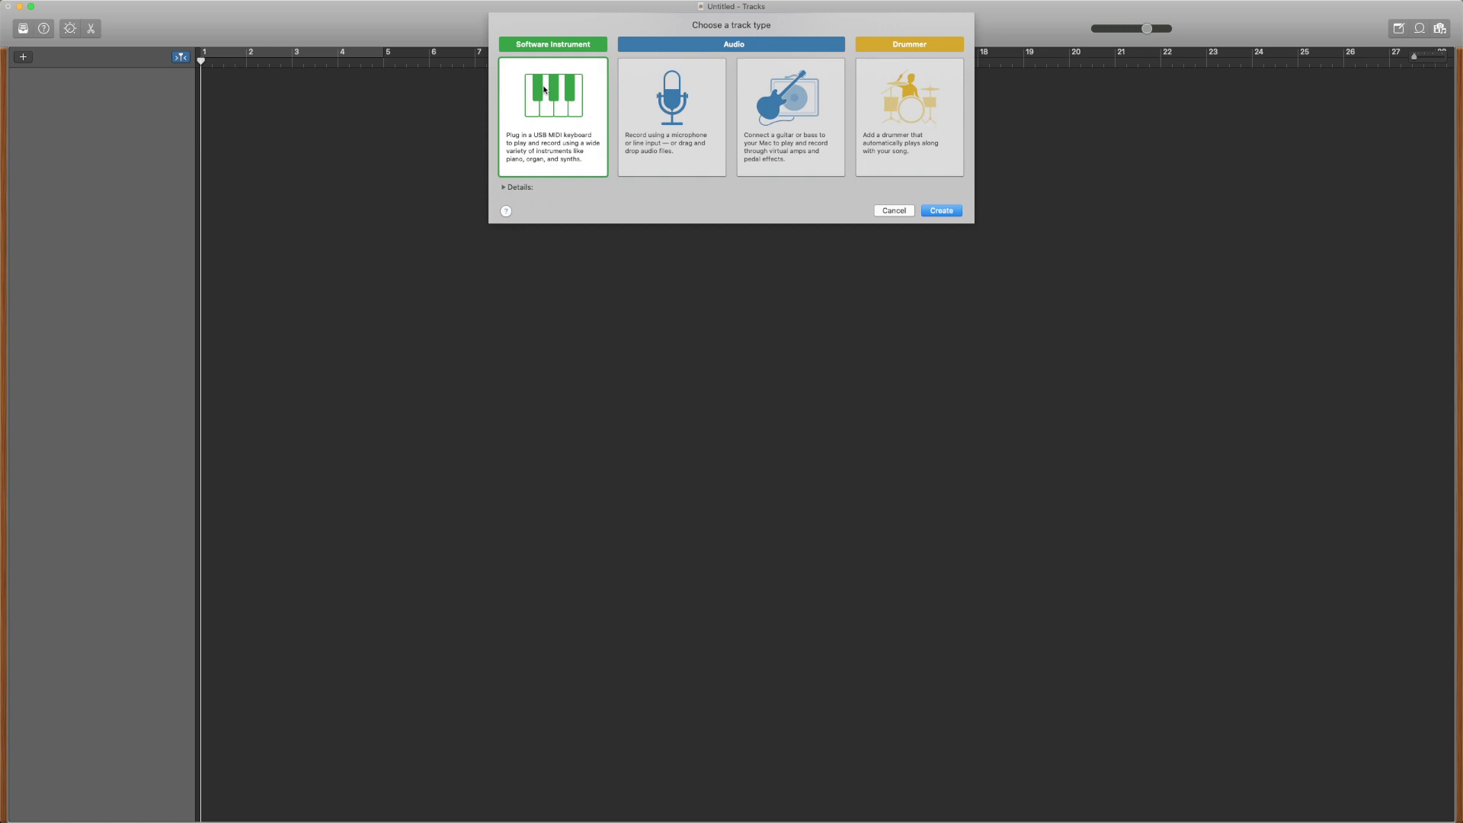
double_click(544, 89)
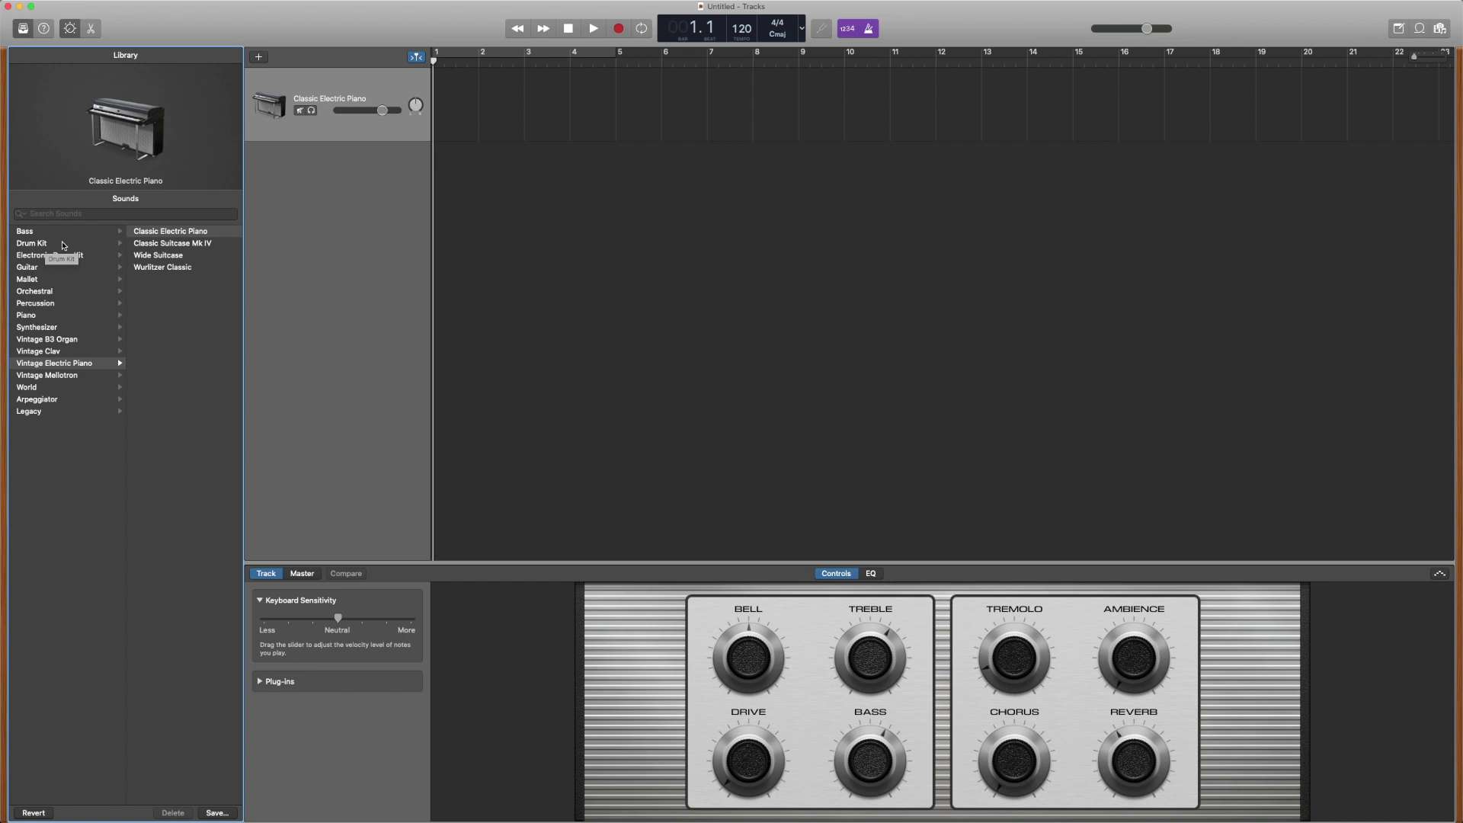
Load the Indie Disco electronic drum kit onto the instrument track
left_click(63, 244)
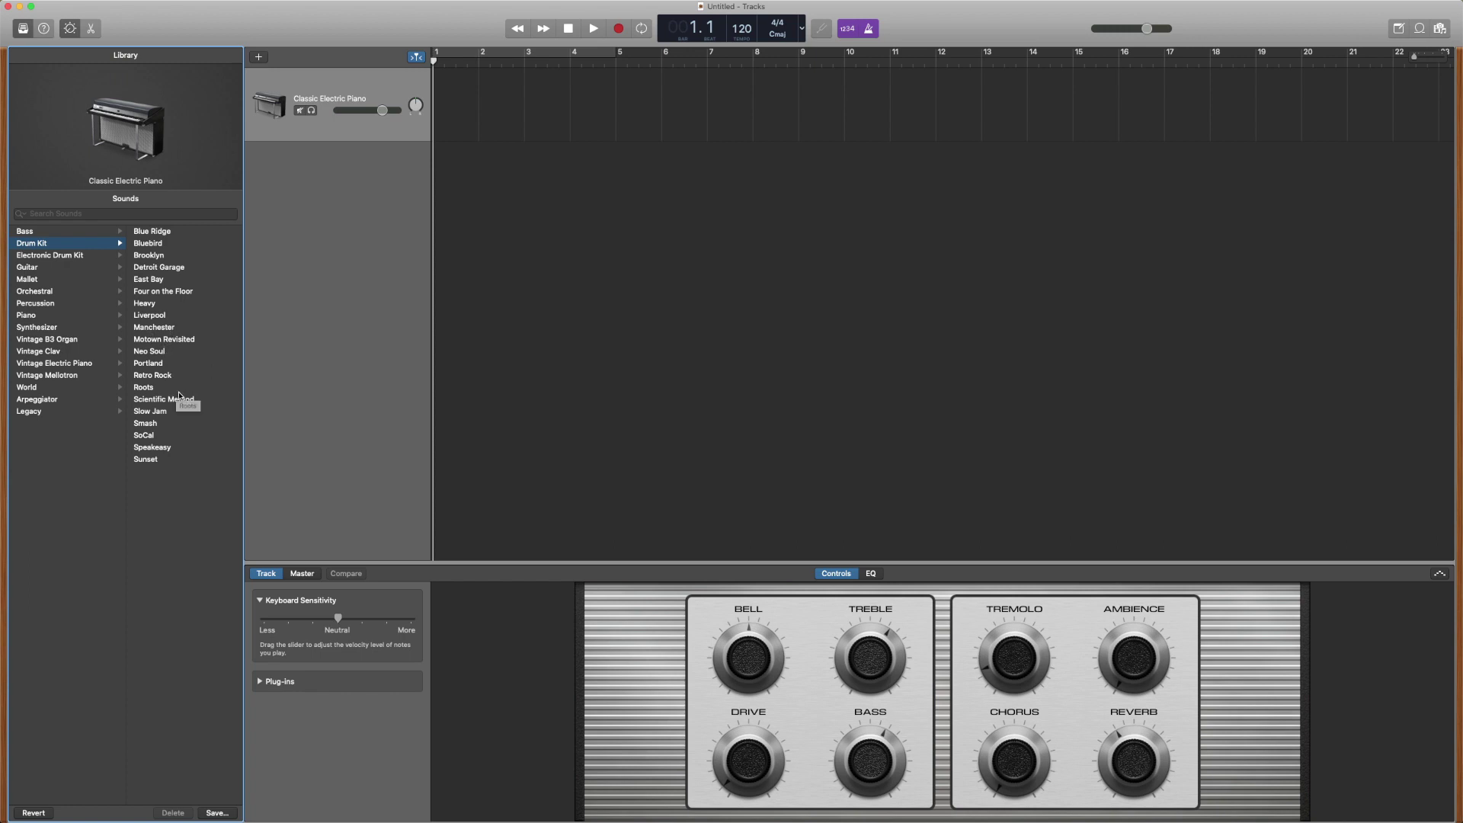
left_click(35, 256)
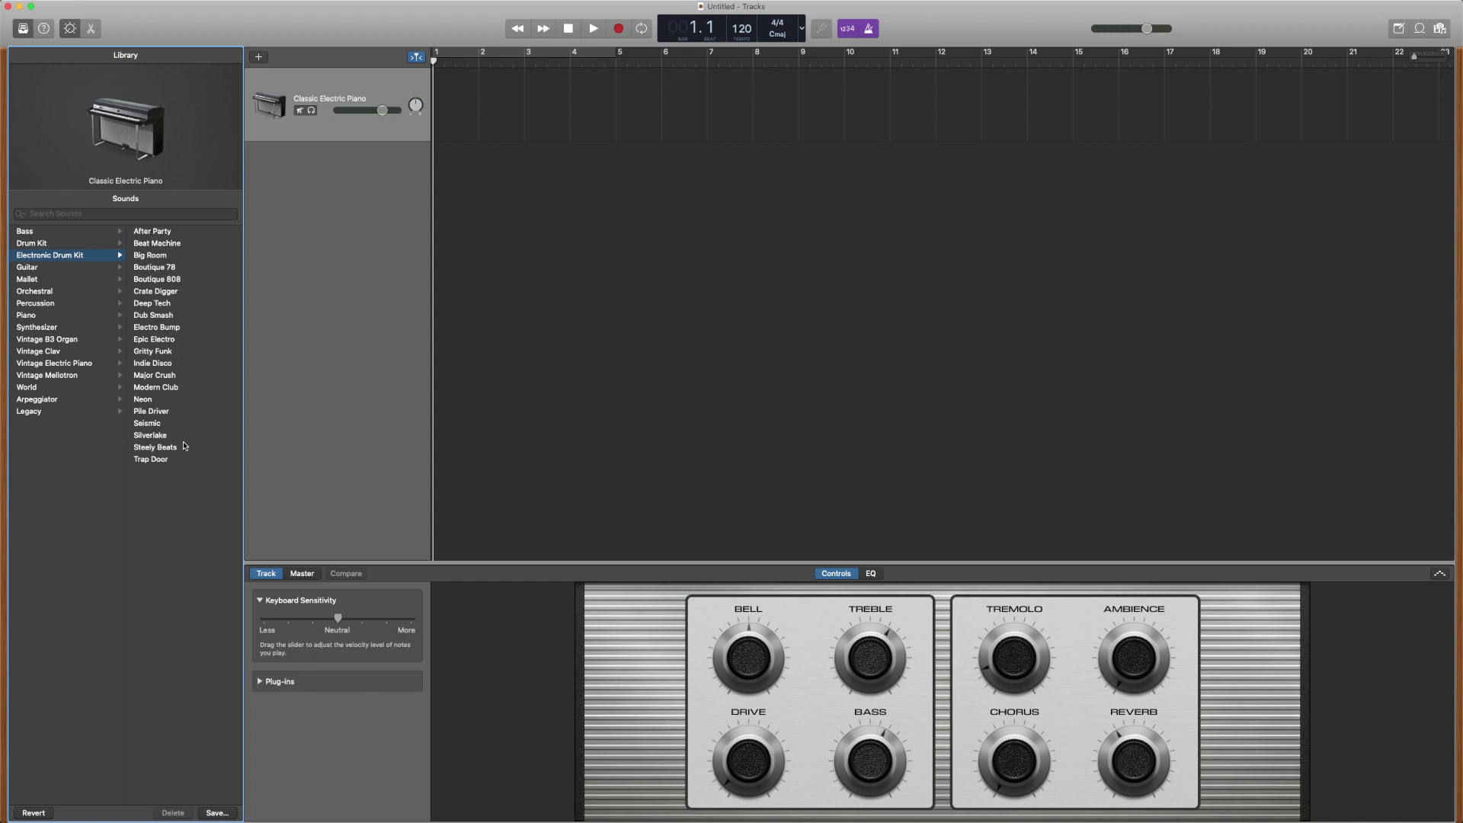
left_click(151, 365)
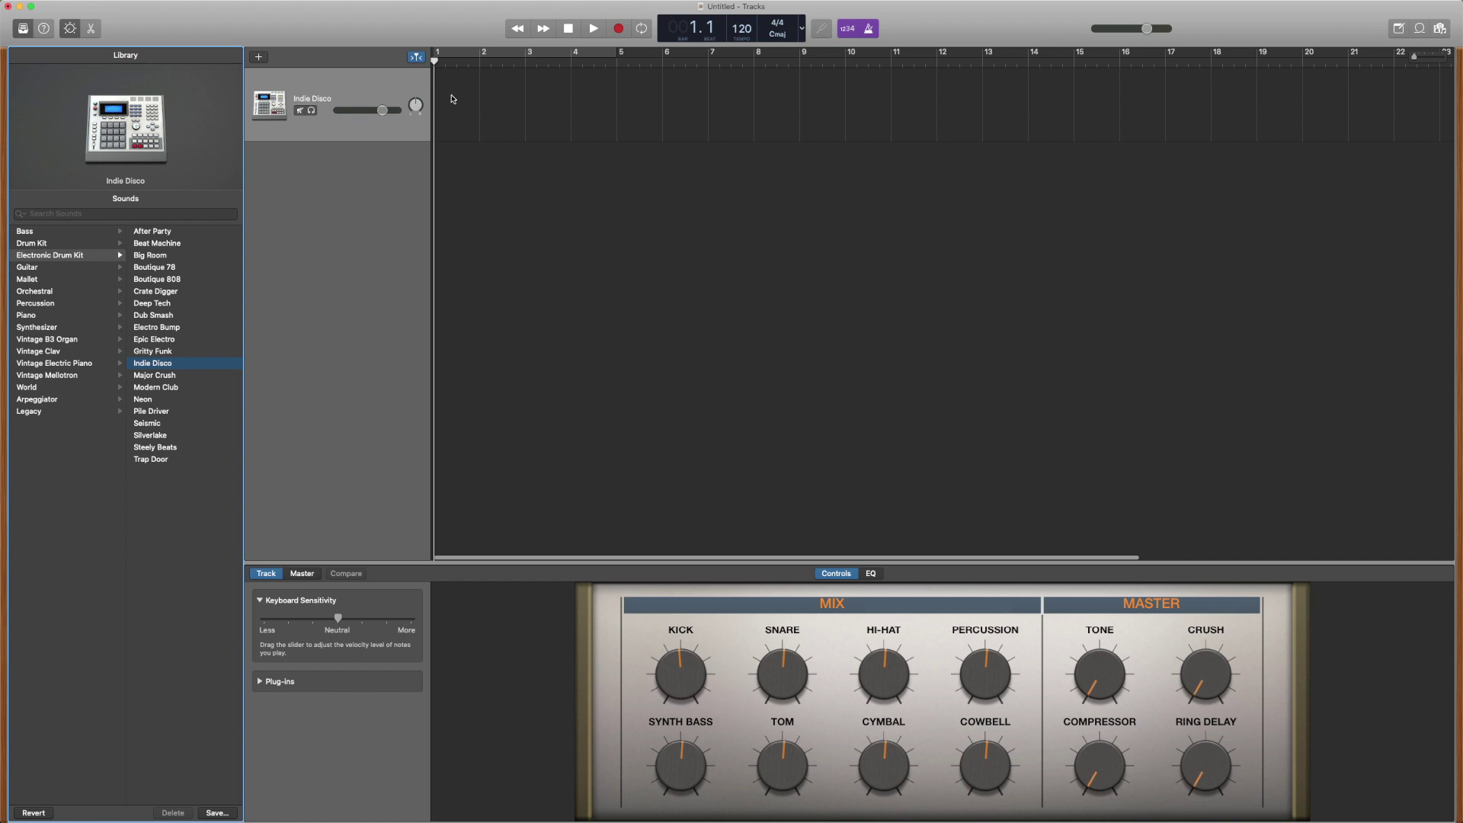
Create an empty MIDI region at bar 1 on the drum track and open it in an enlarged piano roll
right_click(452, 99)
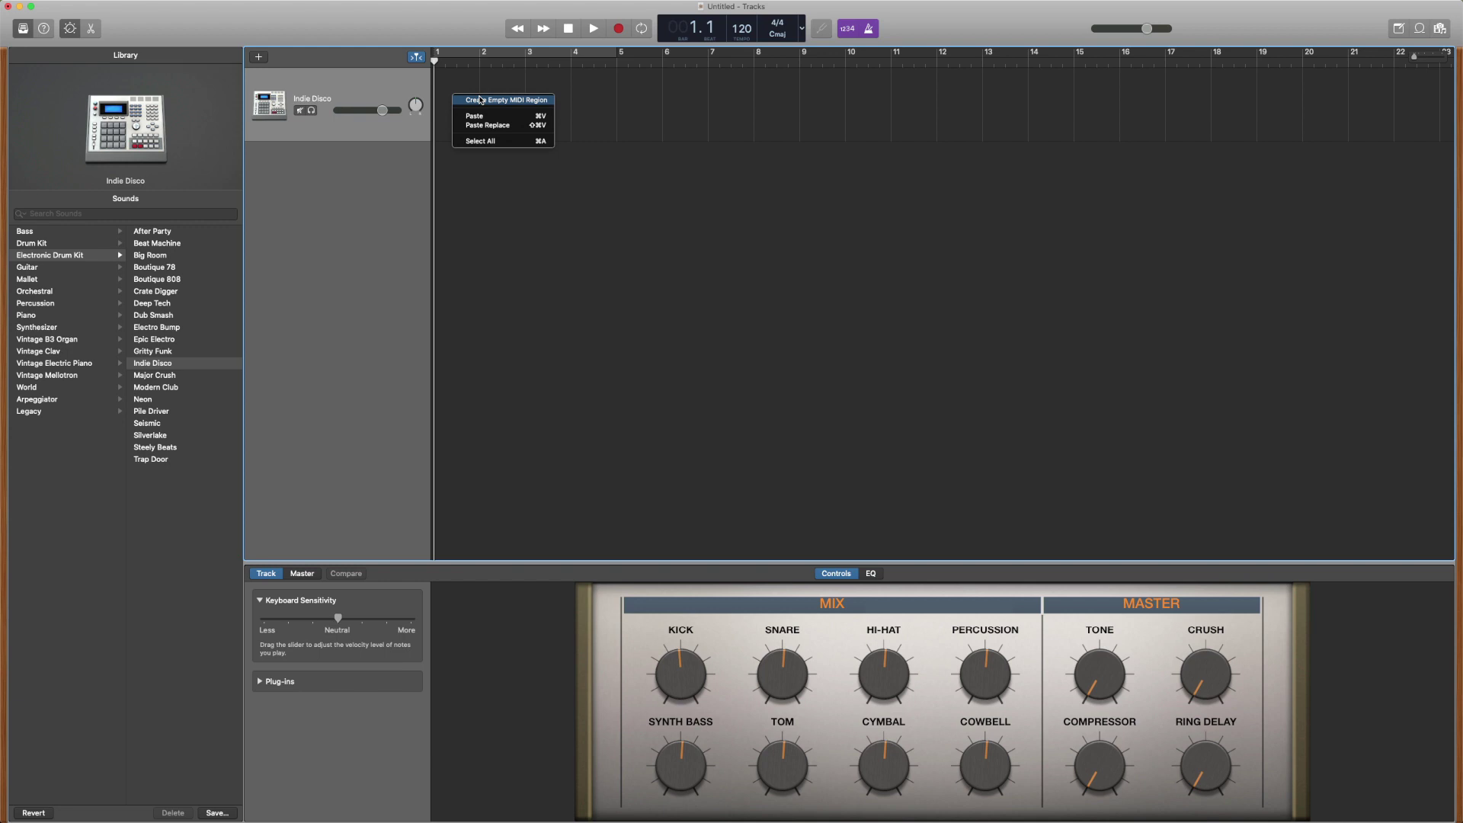
left_click(480, 99)
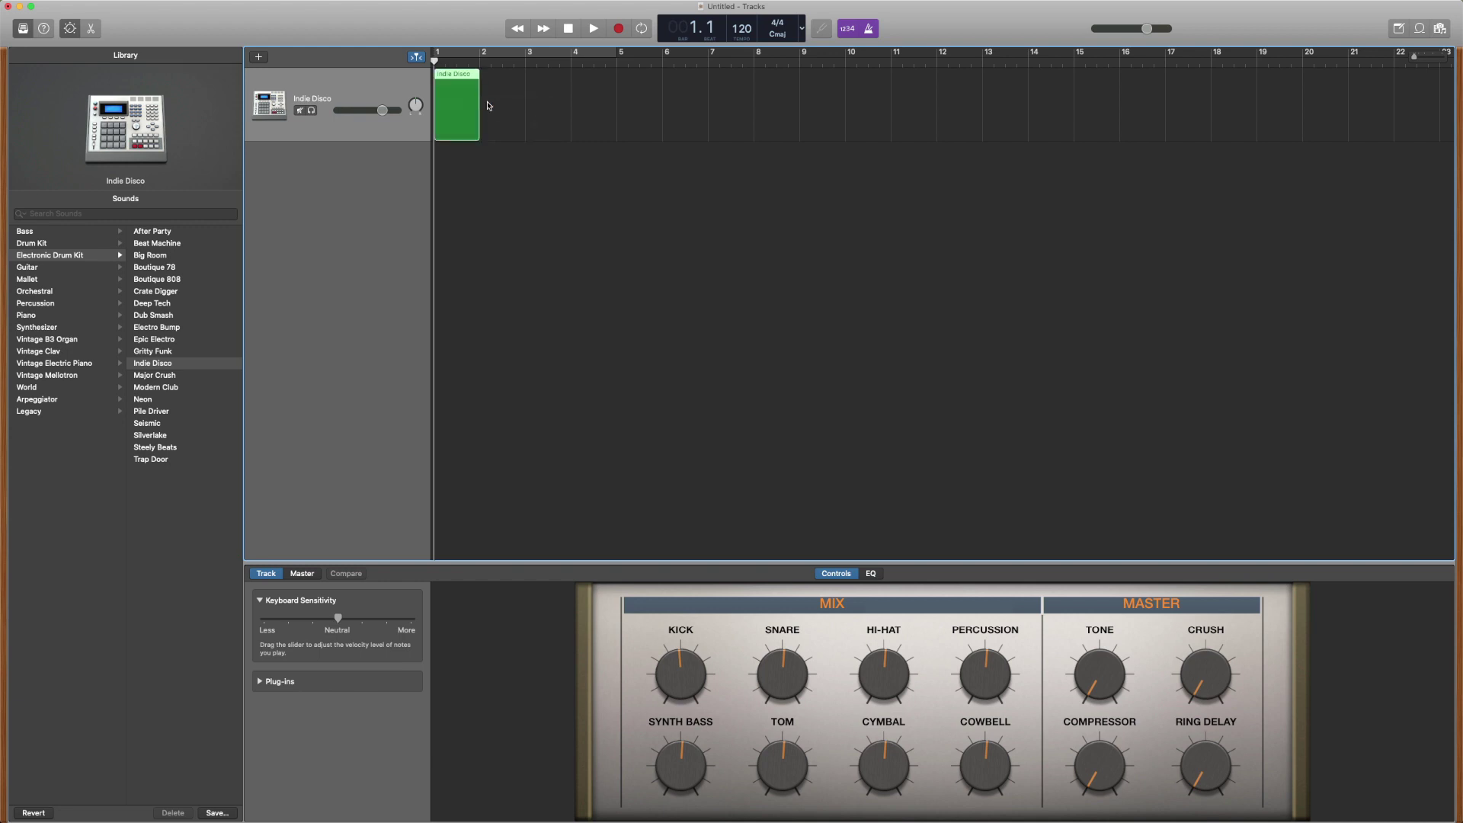
double_click(451, 78)
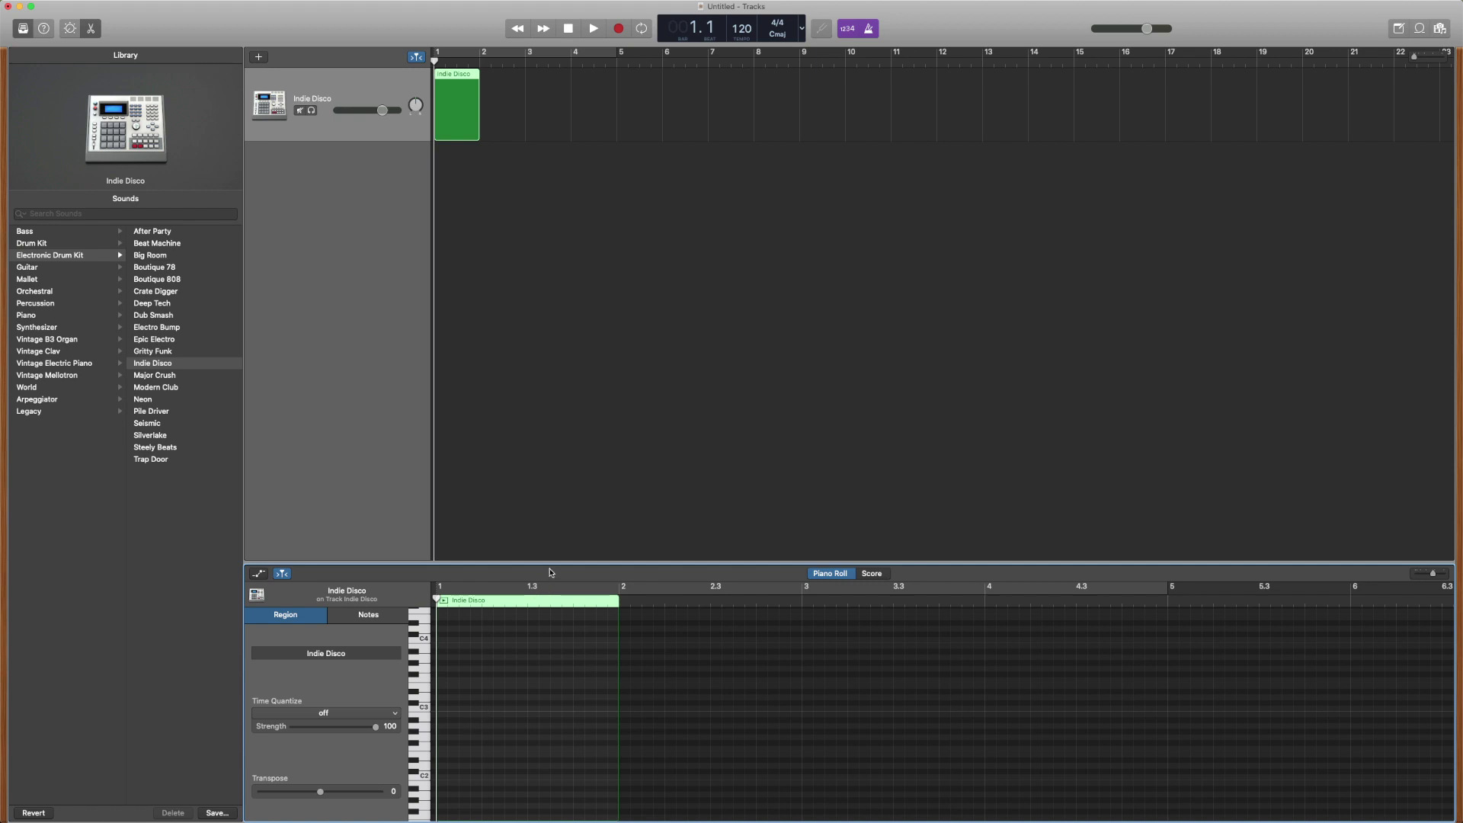
left_click_drag(544, 562, 541, 307)
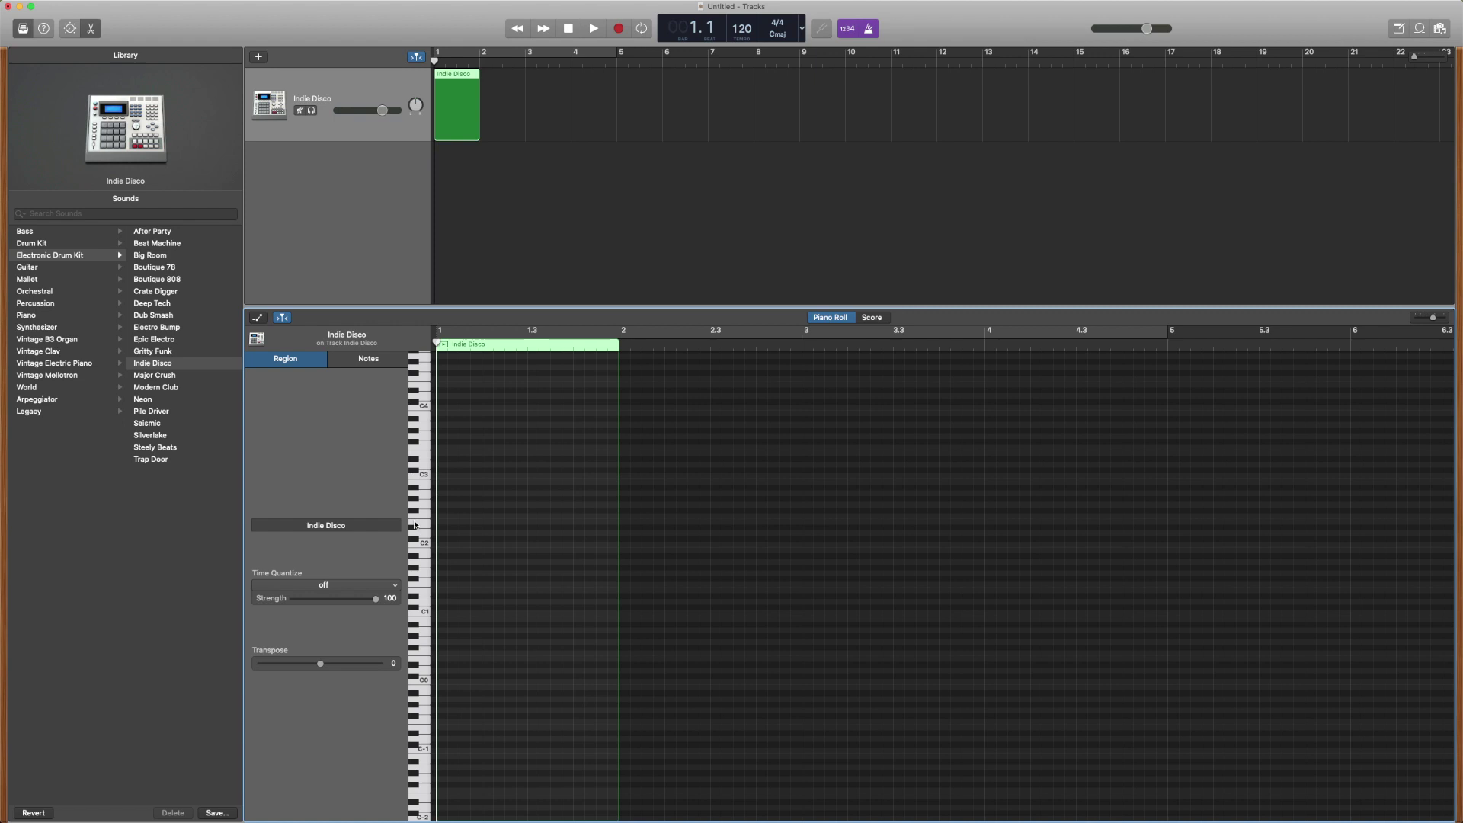
Audition the drum kit's sounds on the piano roll keys from C1 up to E1
left_click(425, 615)
left_click(415, 610)
left_click(414, 597)
left_click(424, 593)
Add C1 kick notes on all four beats of bar 1 in the drum region
left_click_drag(1435, 321, 1443, 323)
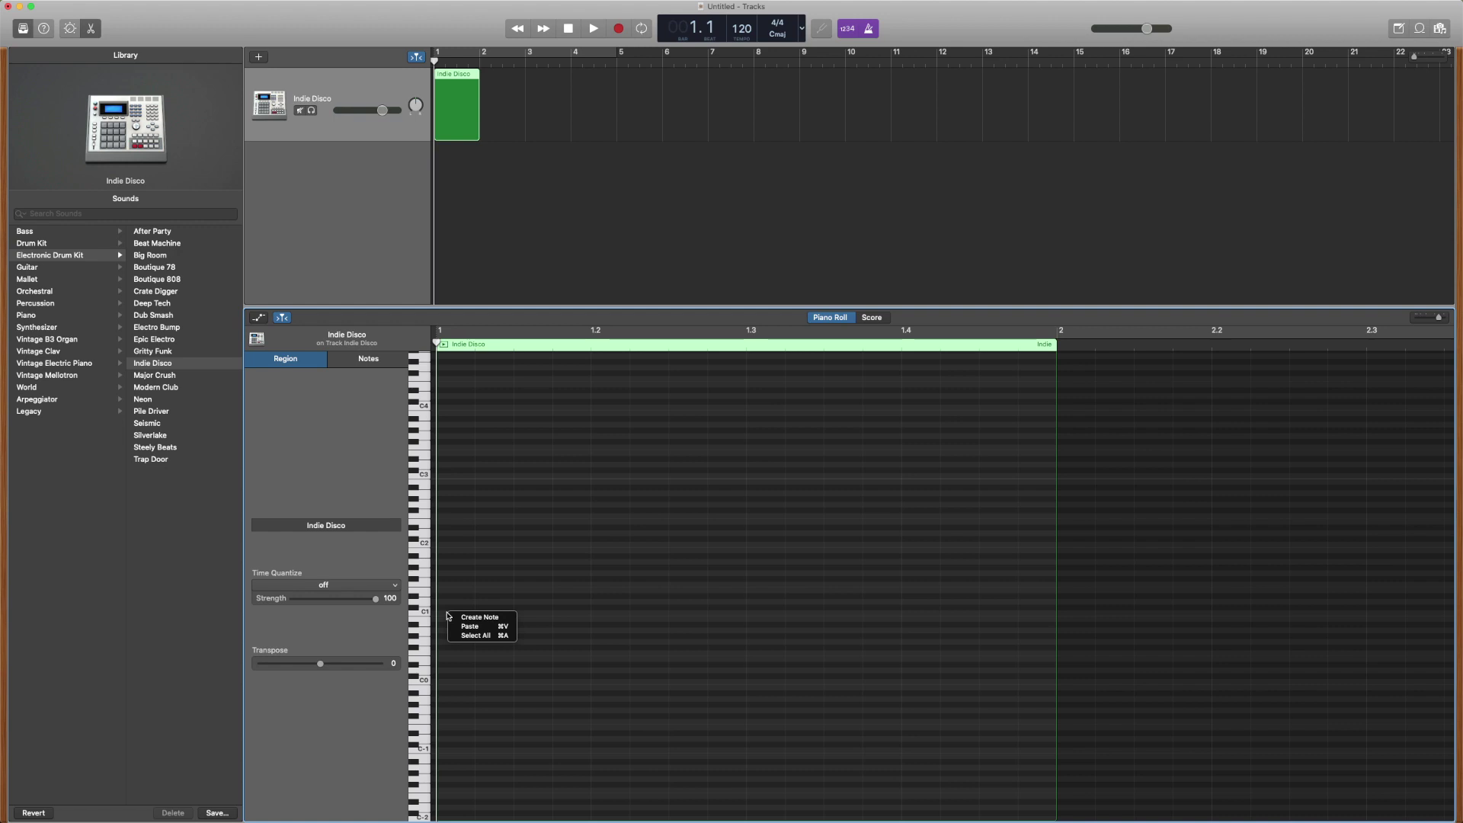
left_click(487, 619)
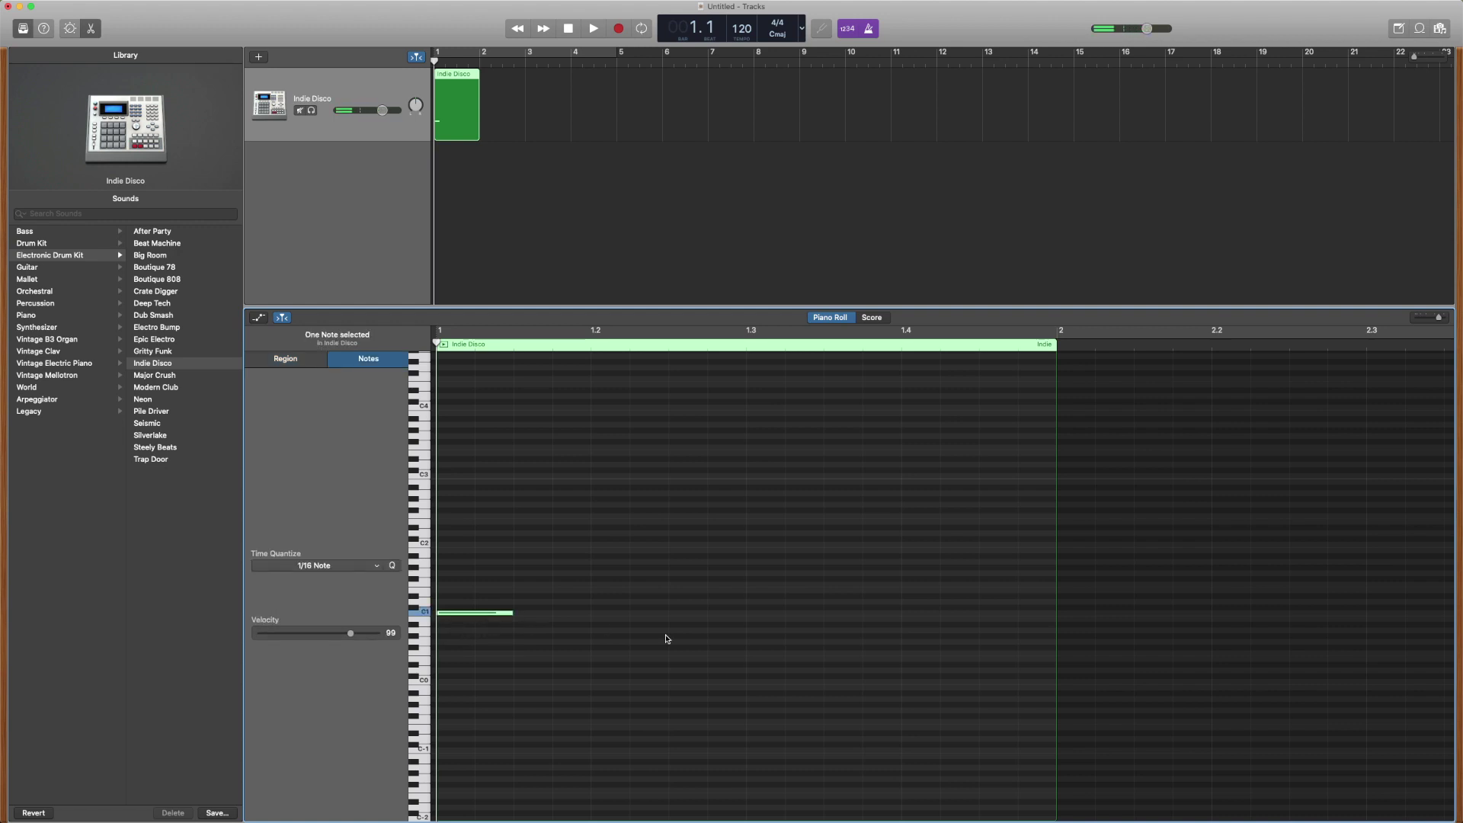
left_click(601, 613, "super")
left_click(754, 613, "super")
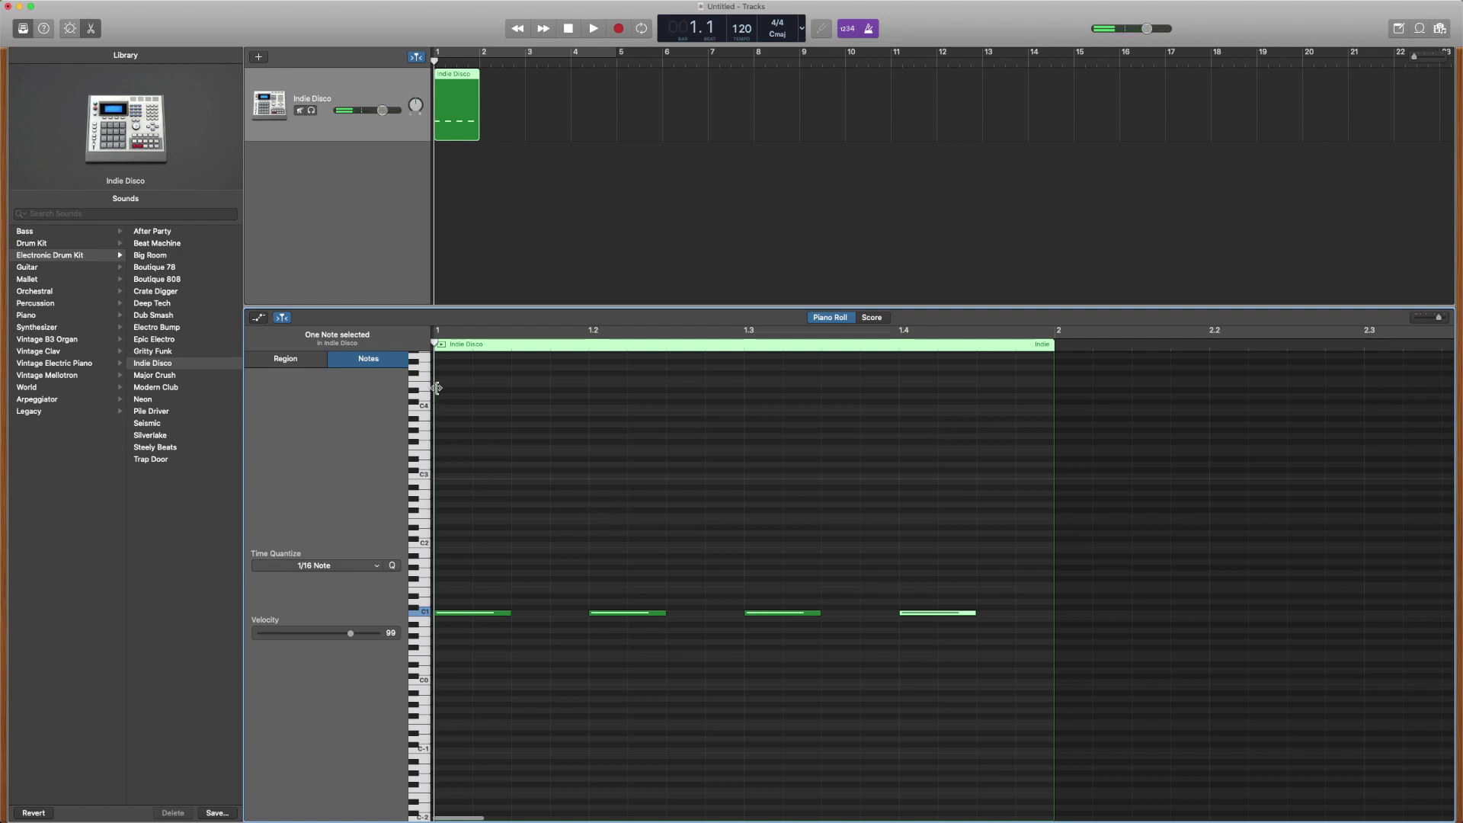
Listen to the kick pattern in a loop, switching off the metronome and count-in, and stop playback
key("space")
left_click(442, 347)
key("c")
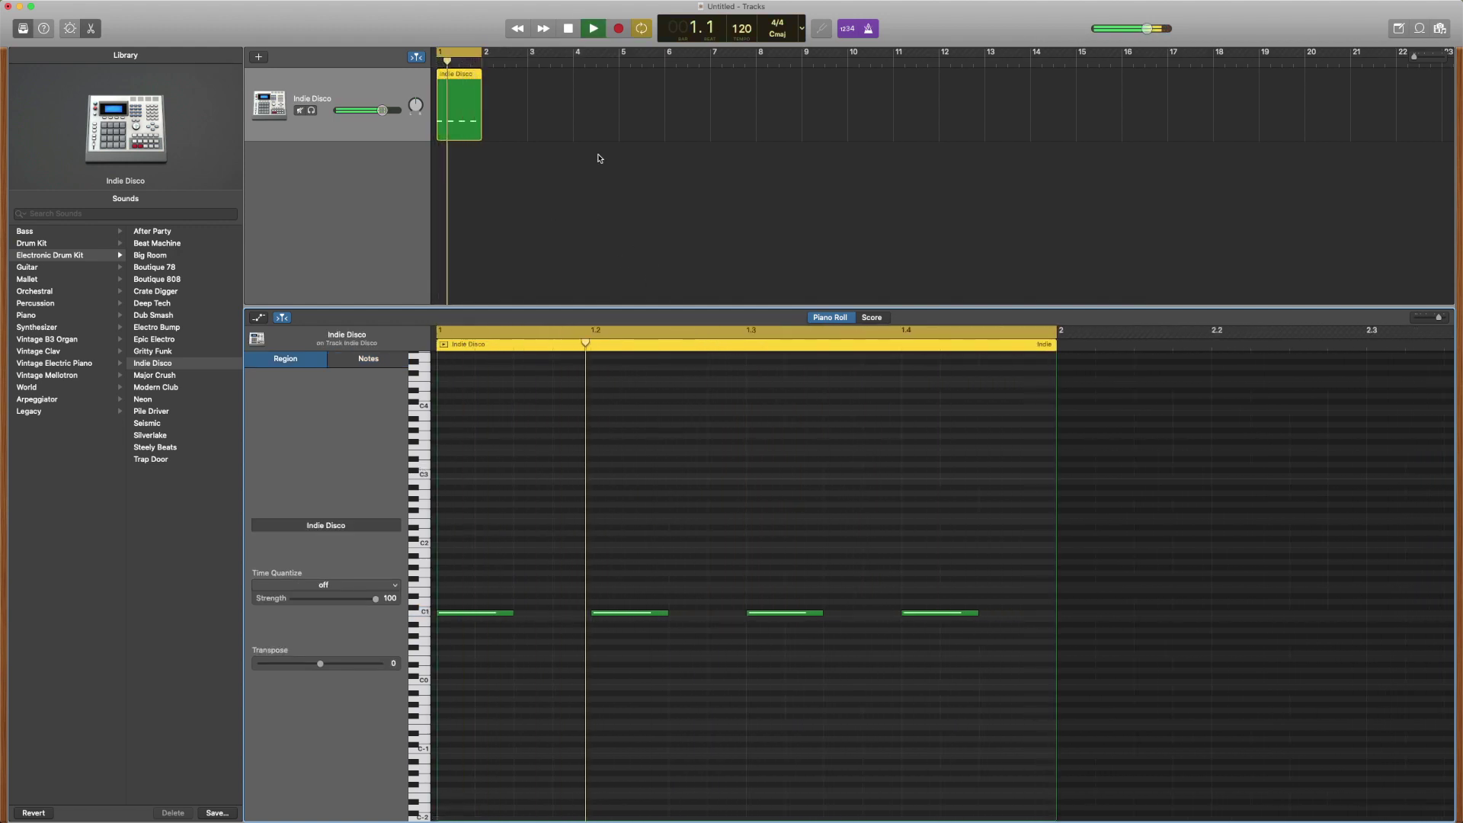
left_click(868, 29)
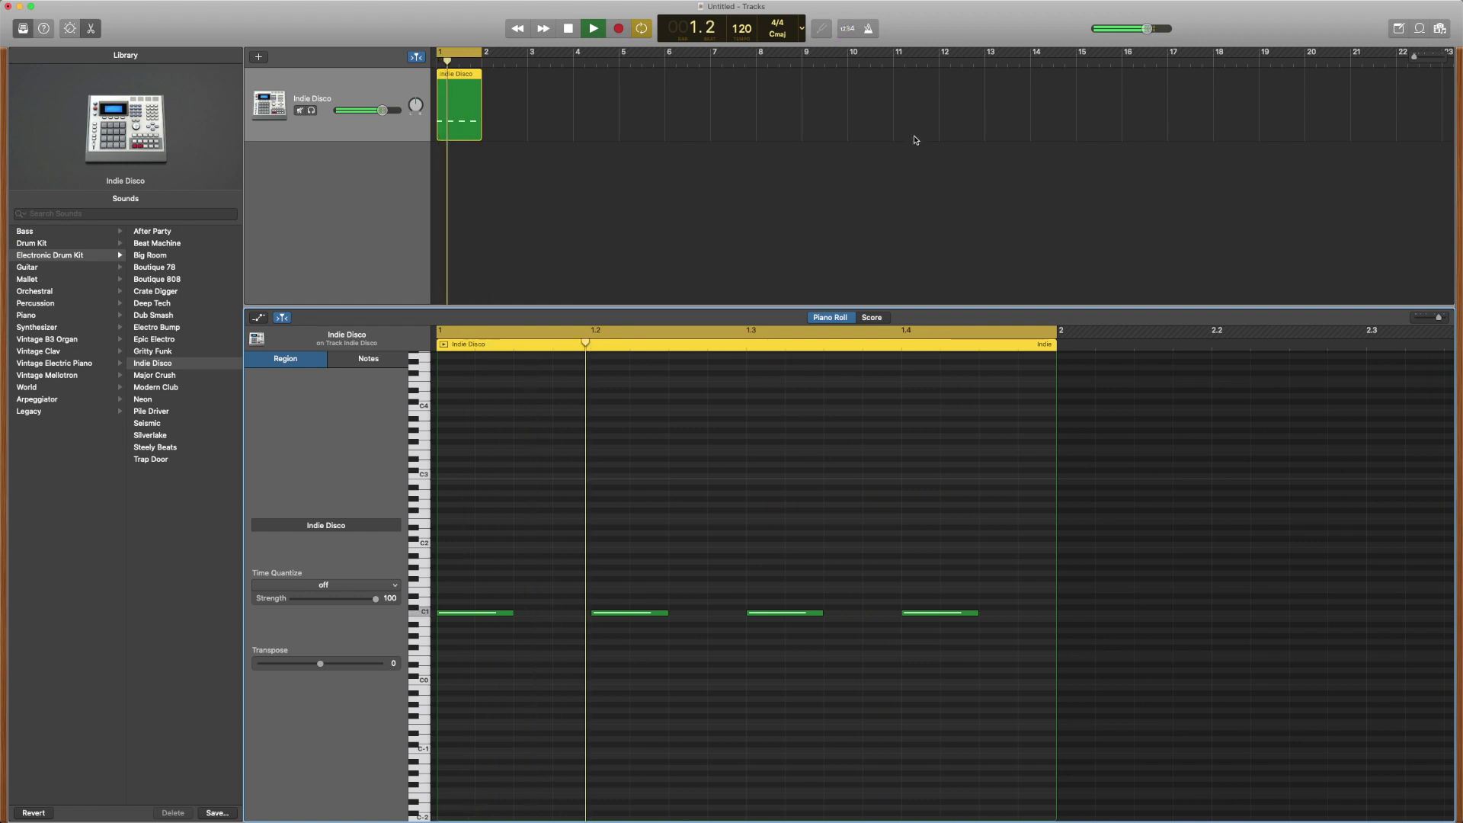
key("shift+k")
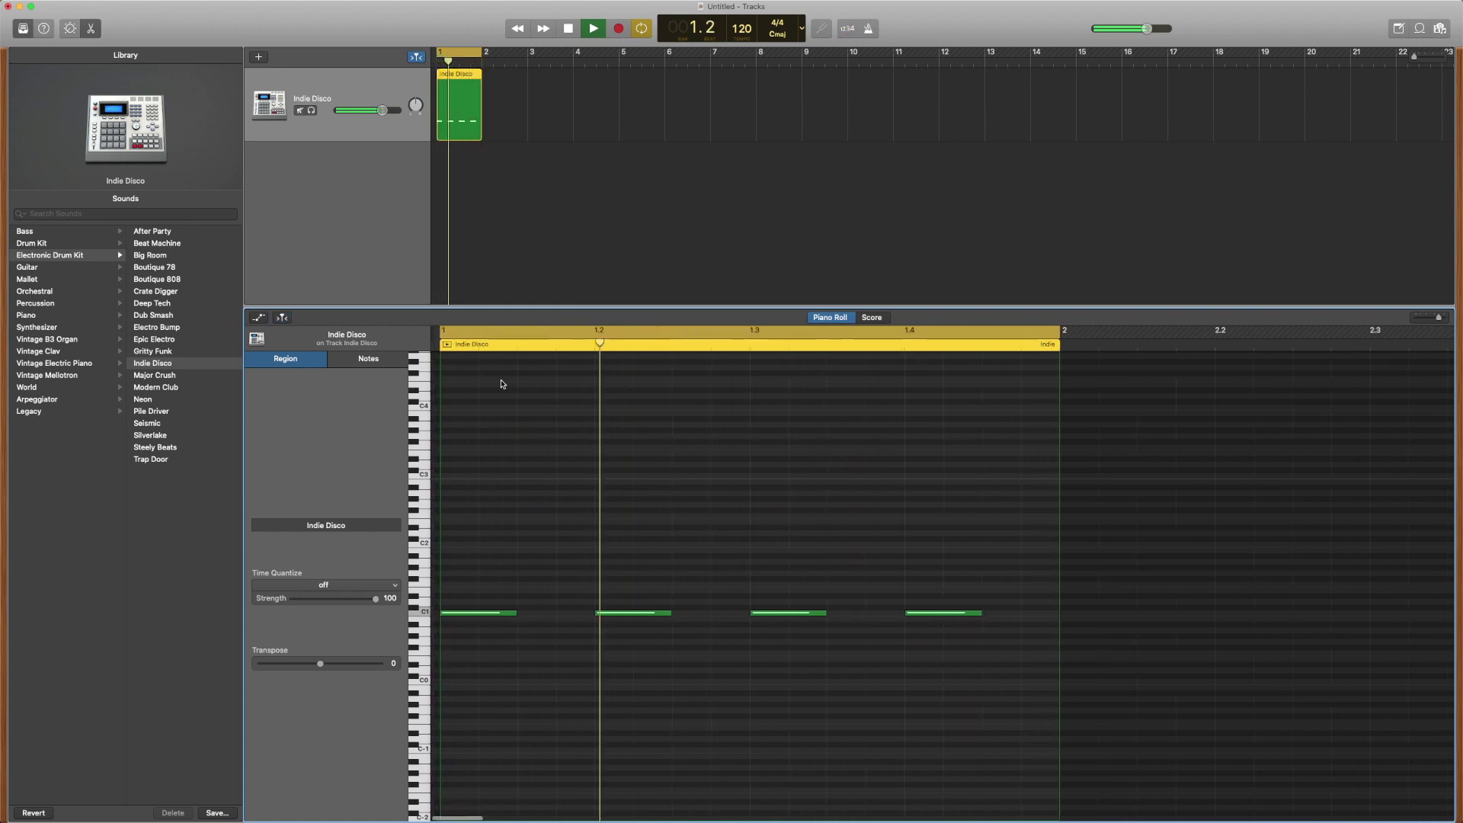
key("c")
key("space")
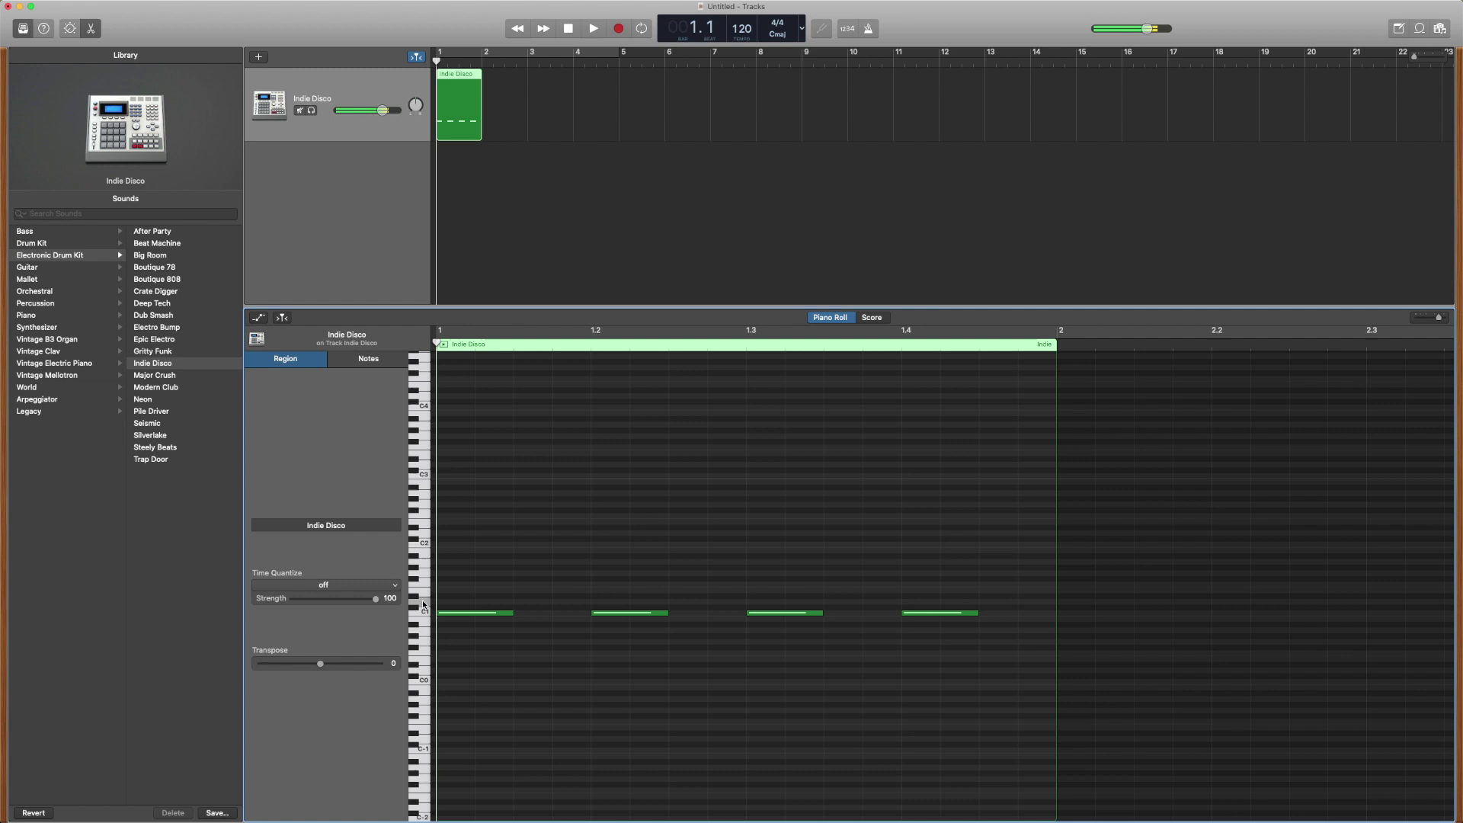
Add D1 snare notes on beats 2 and 4 and listen to the region in a loop
left_click(607, 605, "super")
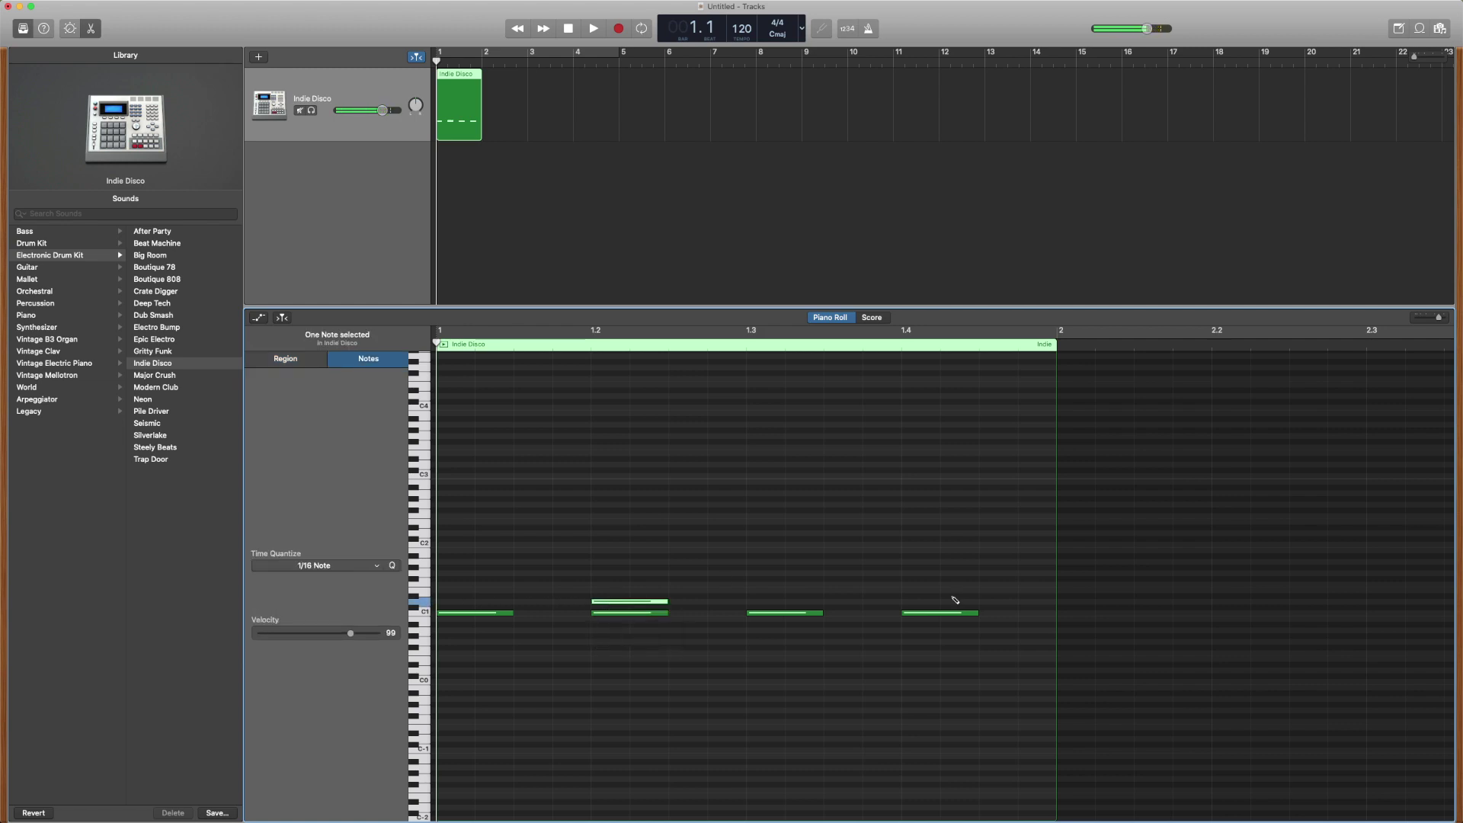
left_click(910, 605, "super")
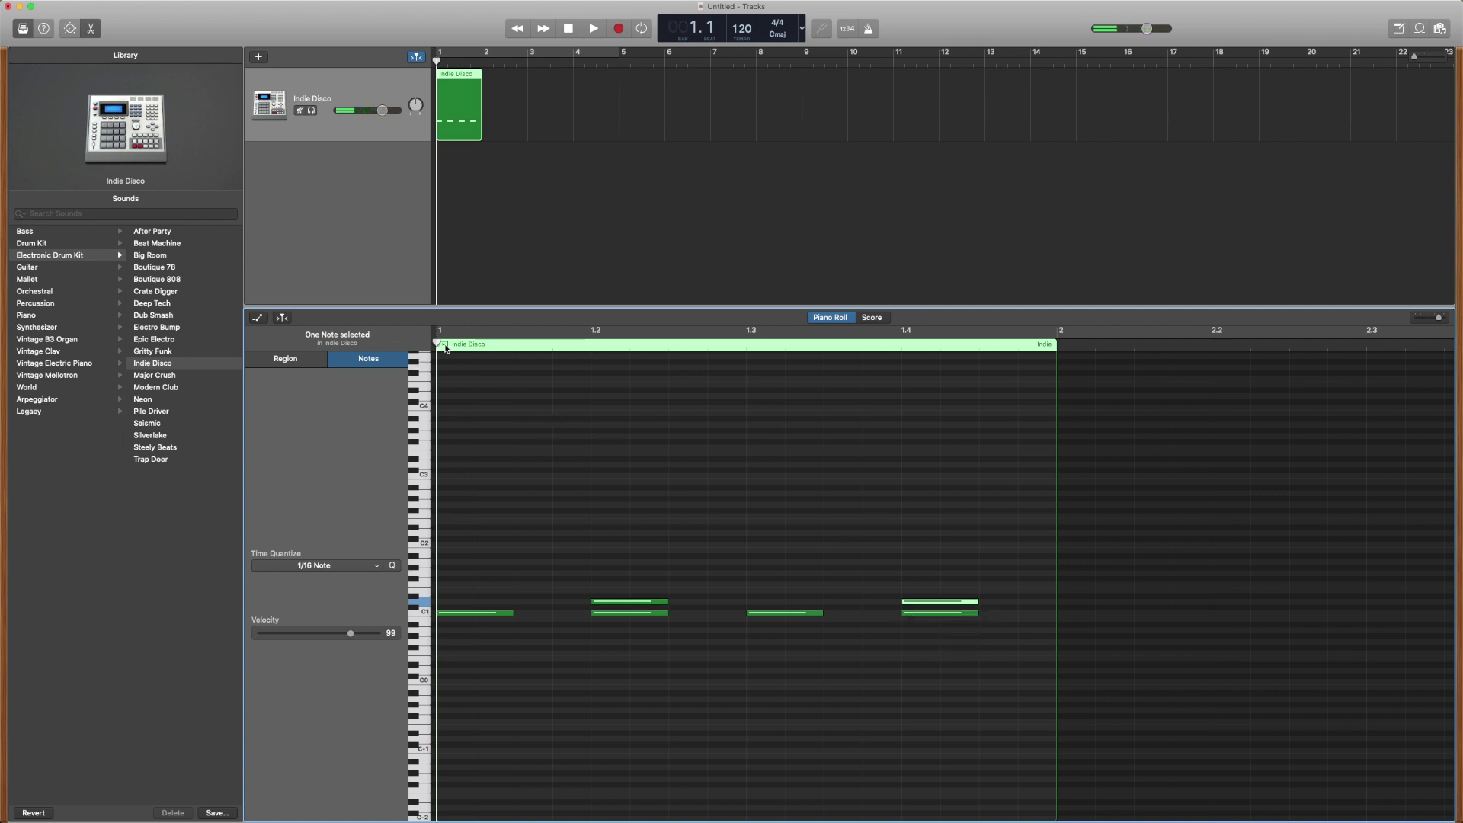
left_click(446, 347)
key("c")
key("space")
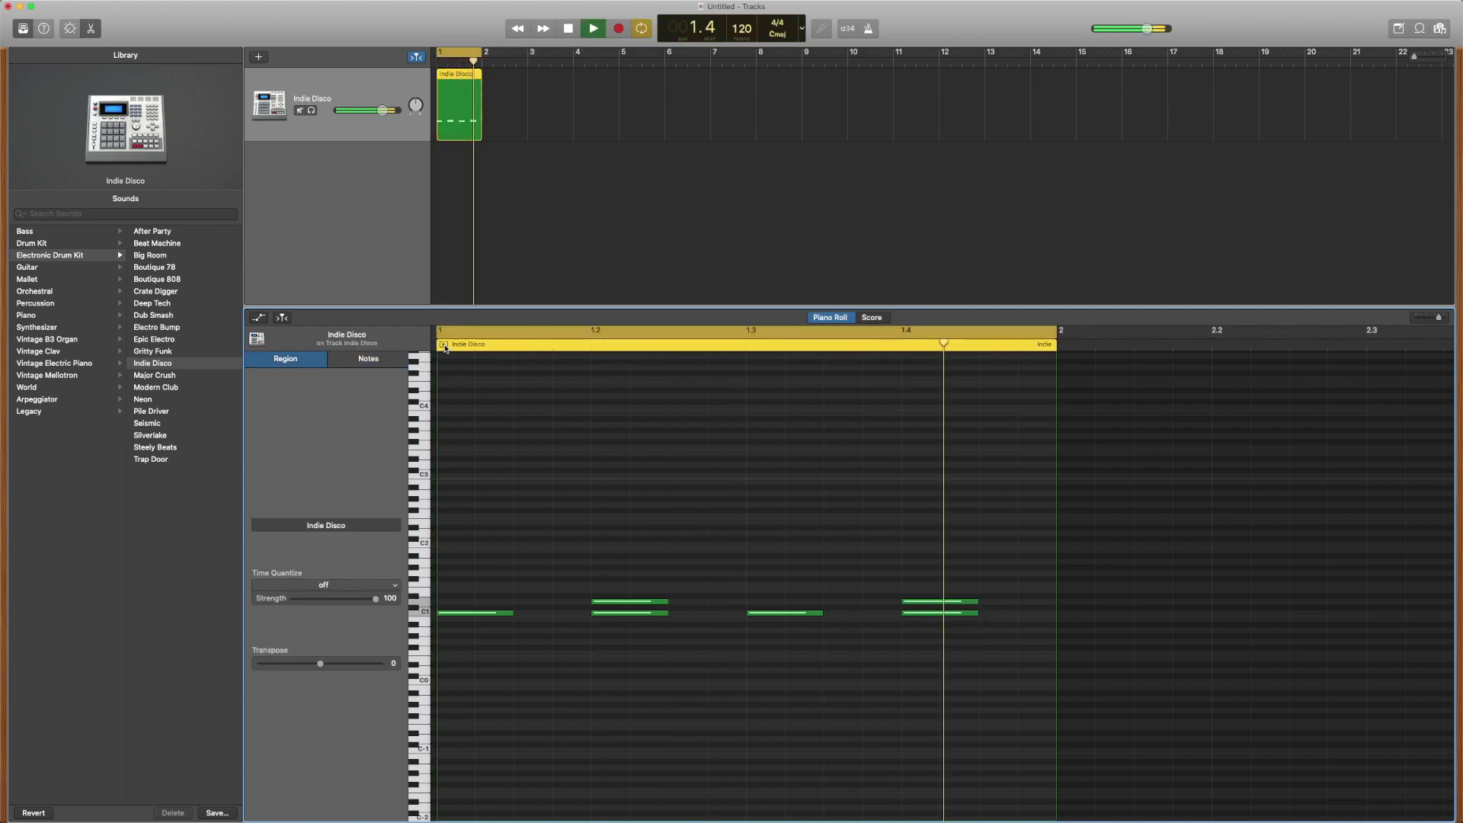
key("space")
key("c")
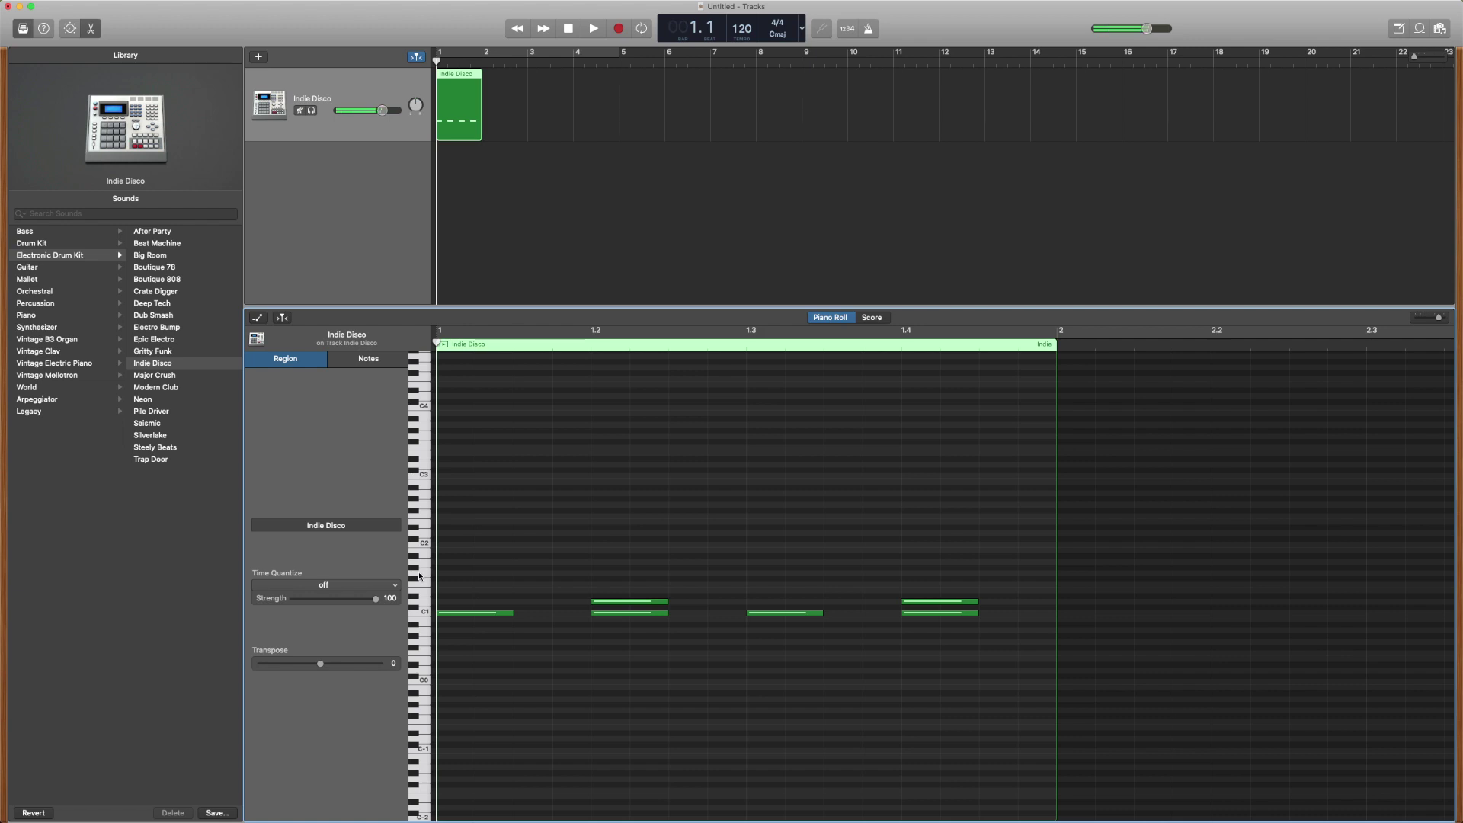
Add G1 notes at 1.1.2, 1.1.4, 1.2.4, 1.3.2, 1.4.2 and 1.4.4, and start looped playback of the region
left_click(482, 574, "super")
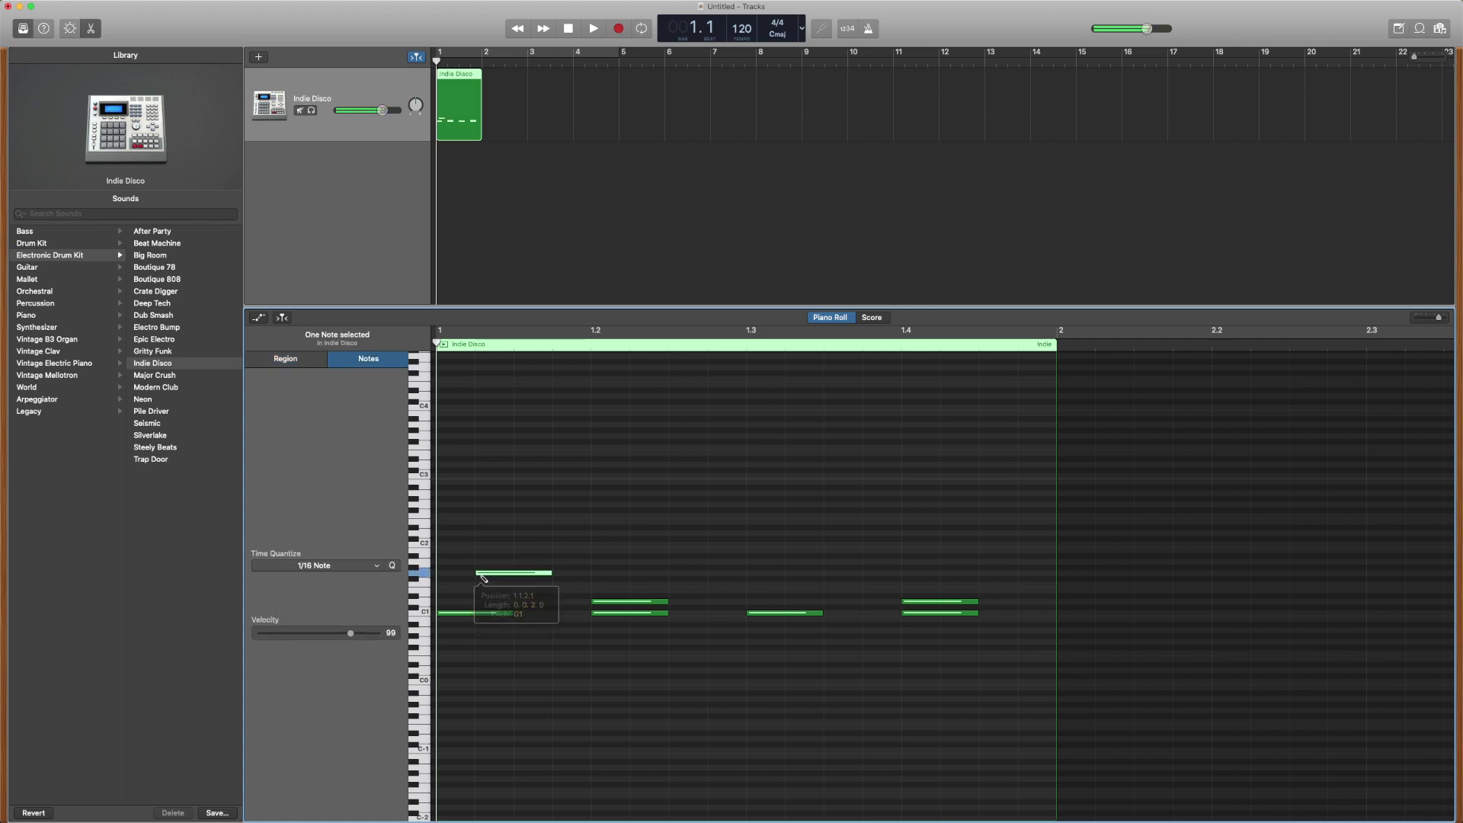
left_click(560, 574, "super")
left_click(716, 574, "super")
left_click(792, 574, "super")
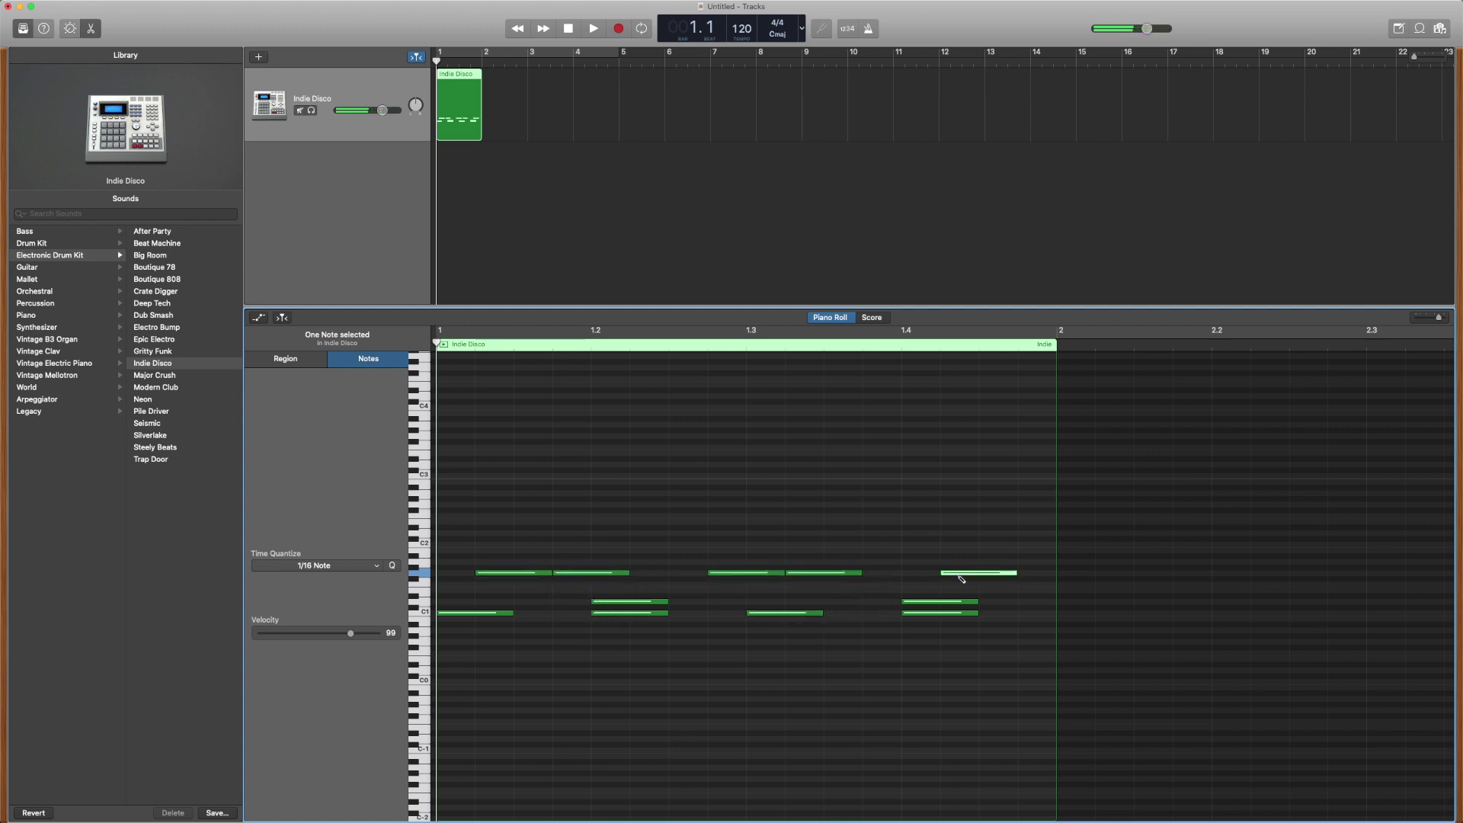
left_click(1026, 574, "super")
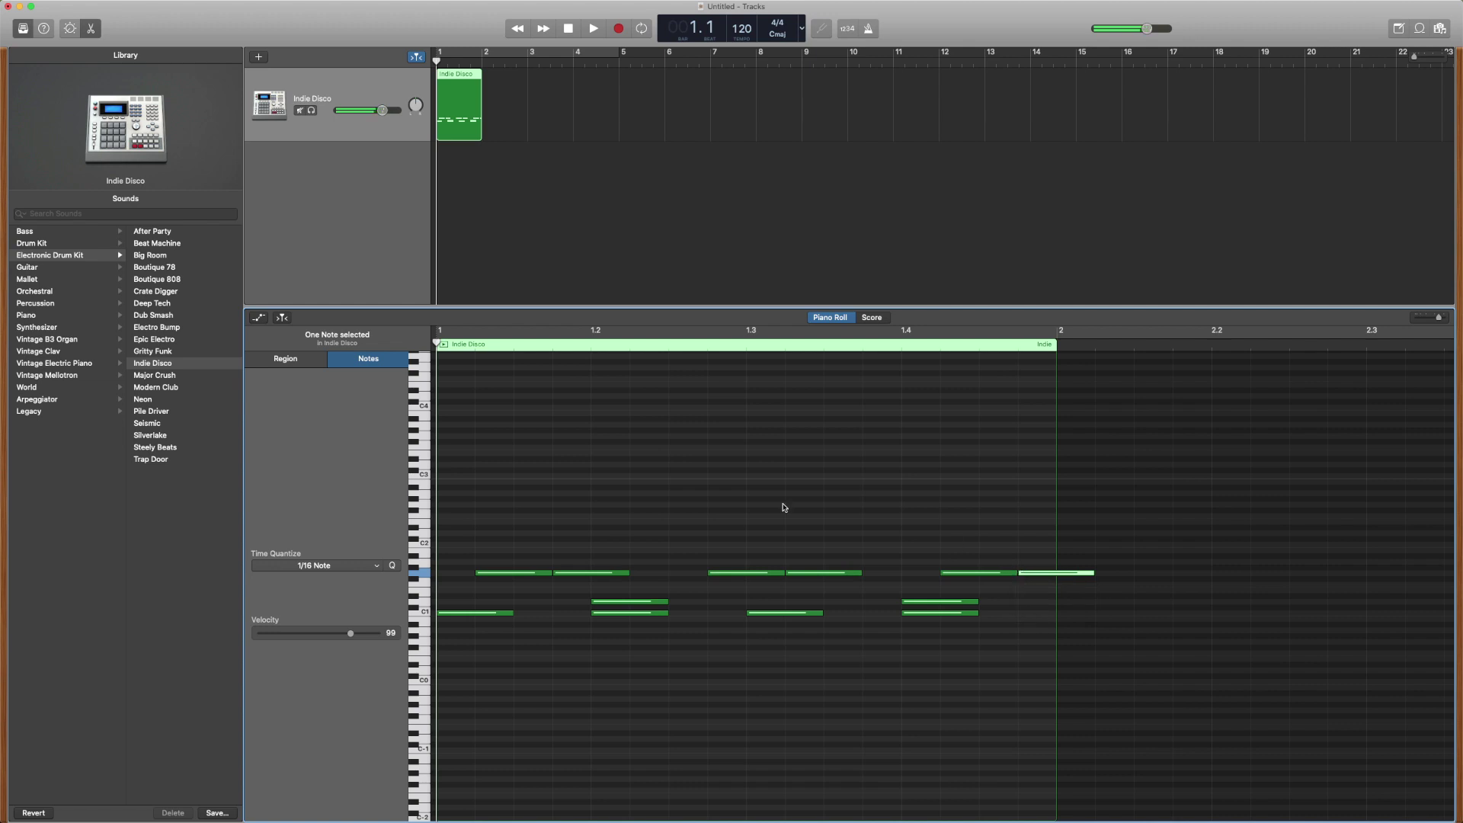
left_click(444, 345)
key("c")
key("space")
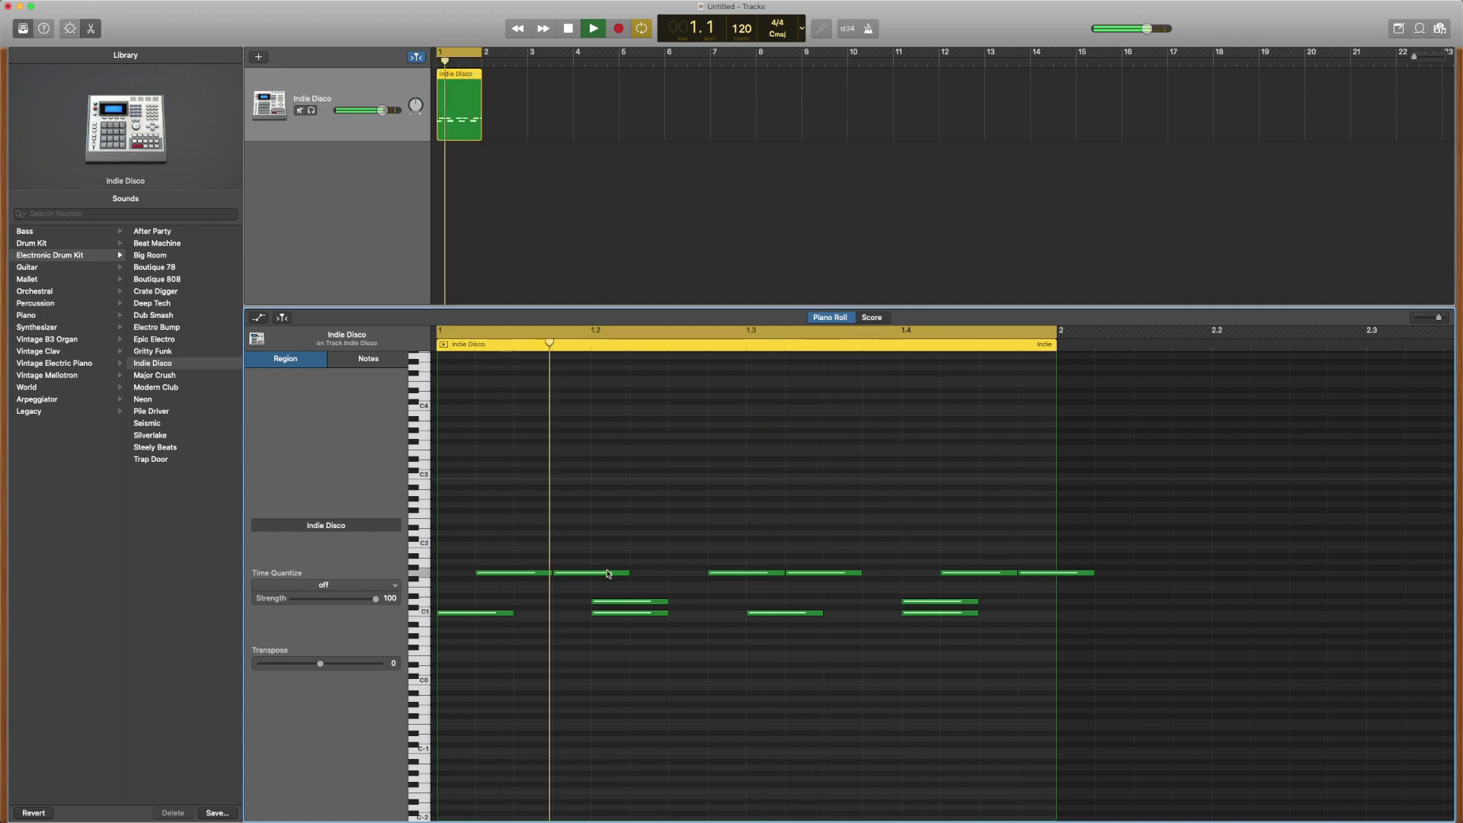
Raise the G1 note at 1.1.4 to F2 and the one at 1.2.4 to F#2
mouse_move(588, 577)
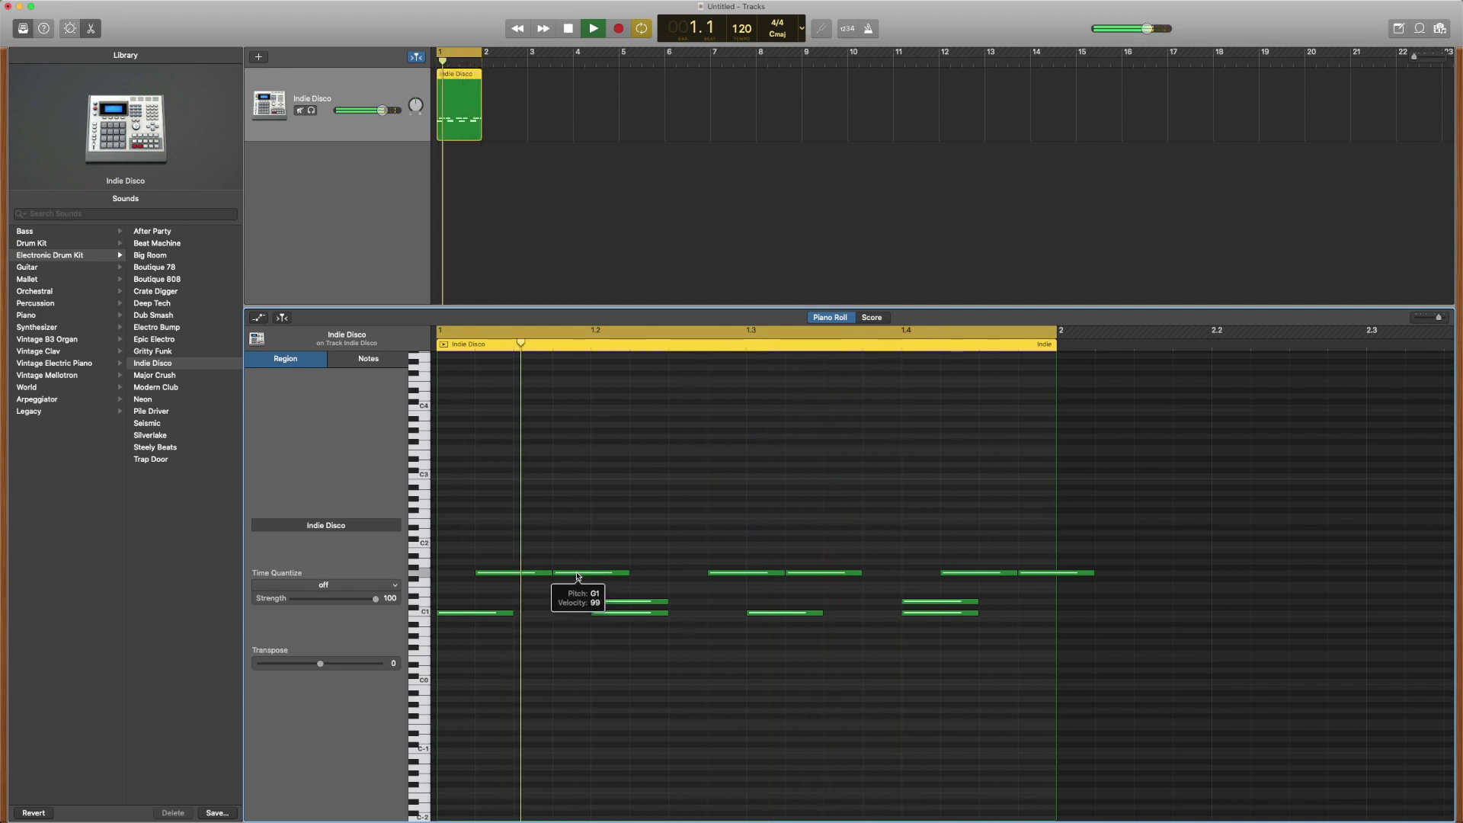
left_click(574, 573)
left_click_drag(574, 576, 566, 525)
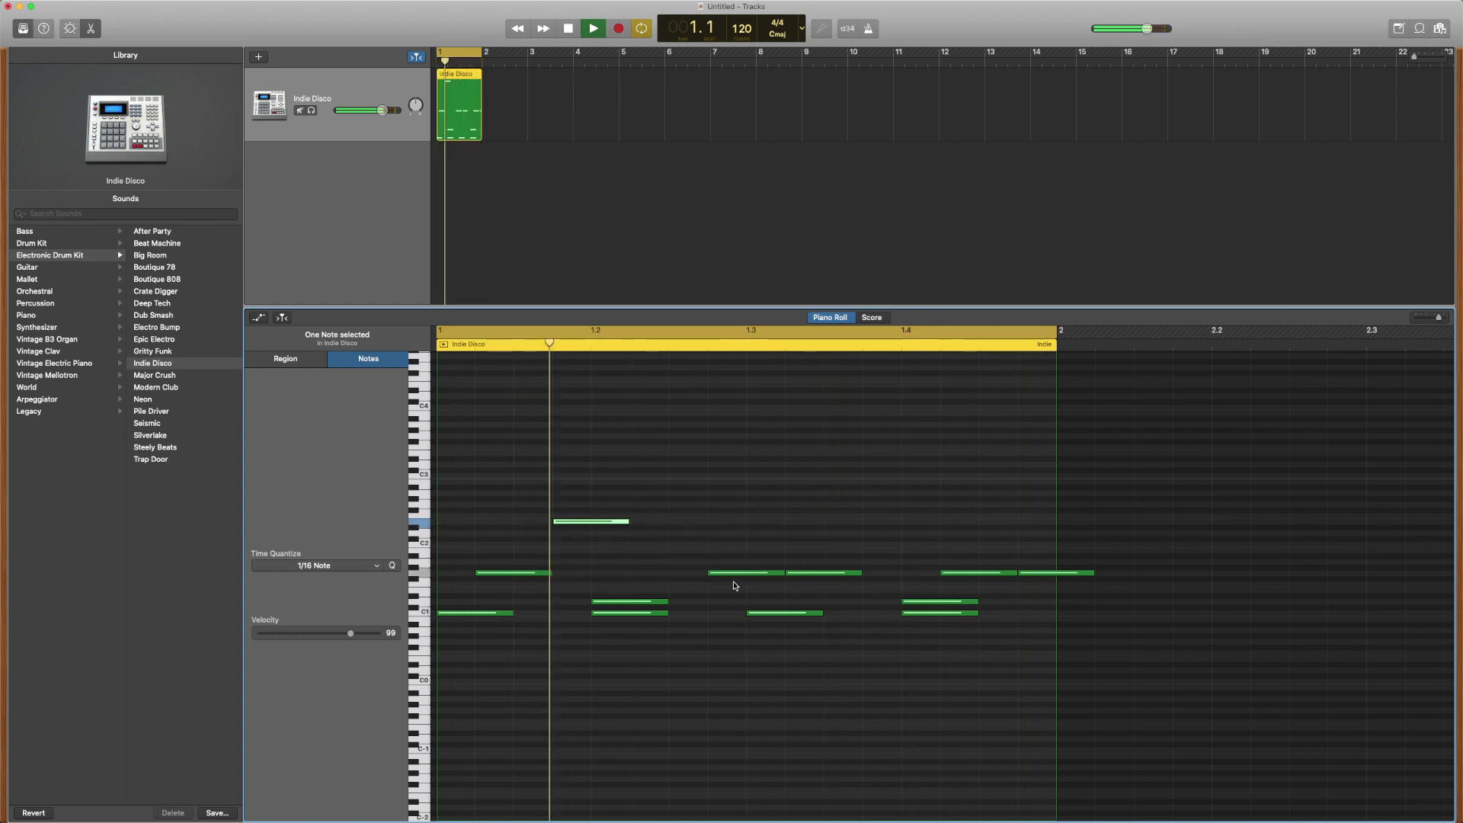
left_click_drag(579, 525, 572, 521)
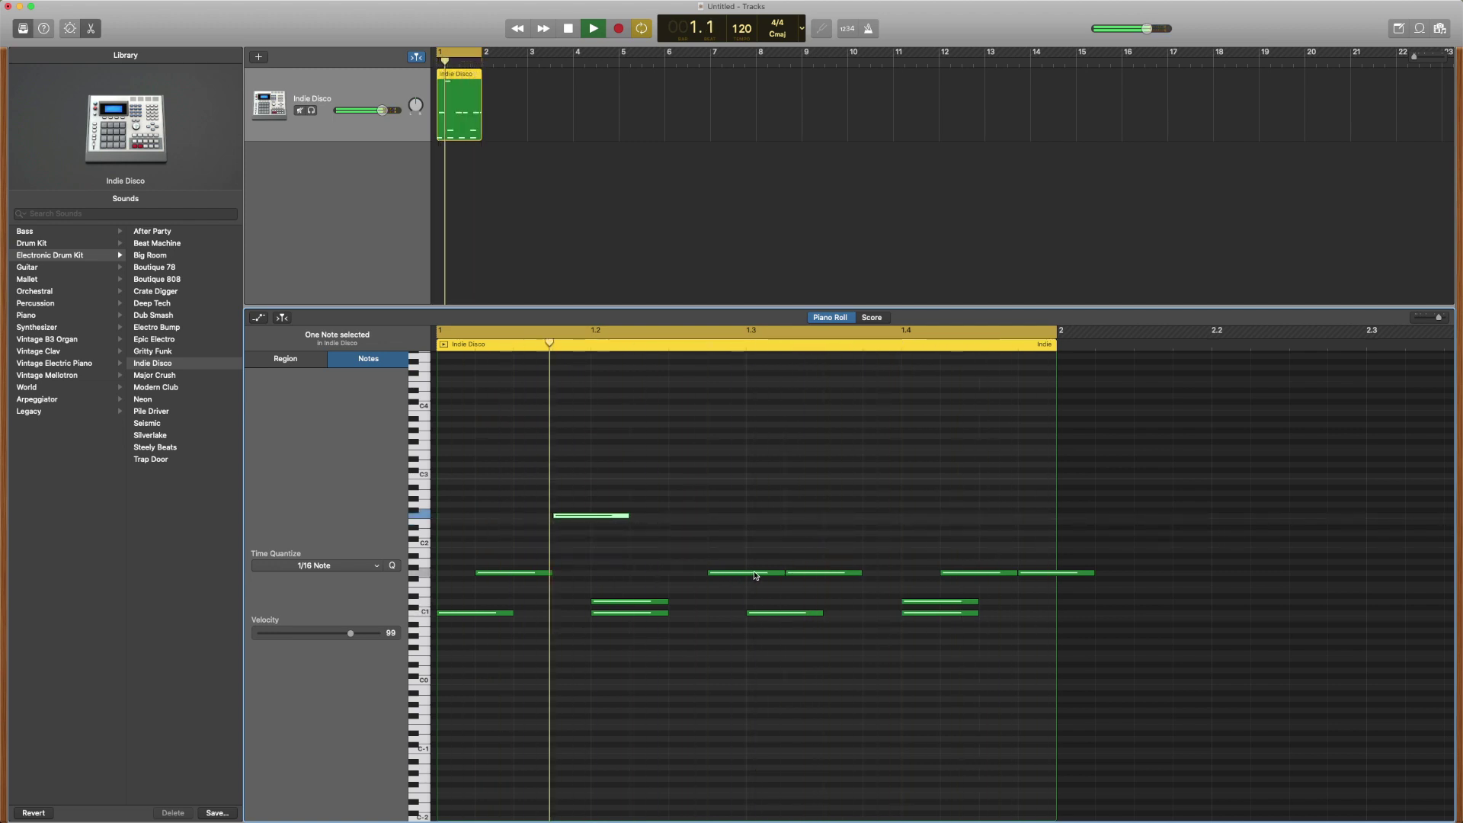
left_click_drag(738, 572, 732, 524)
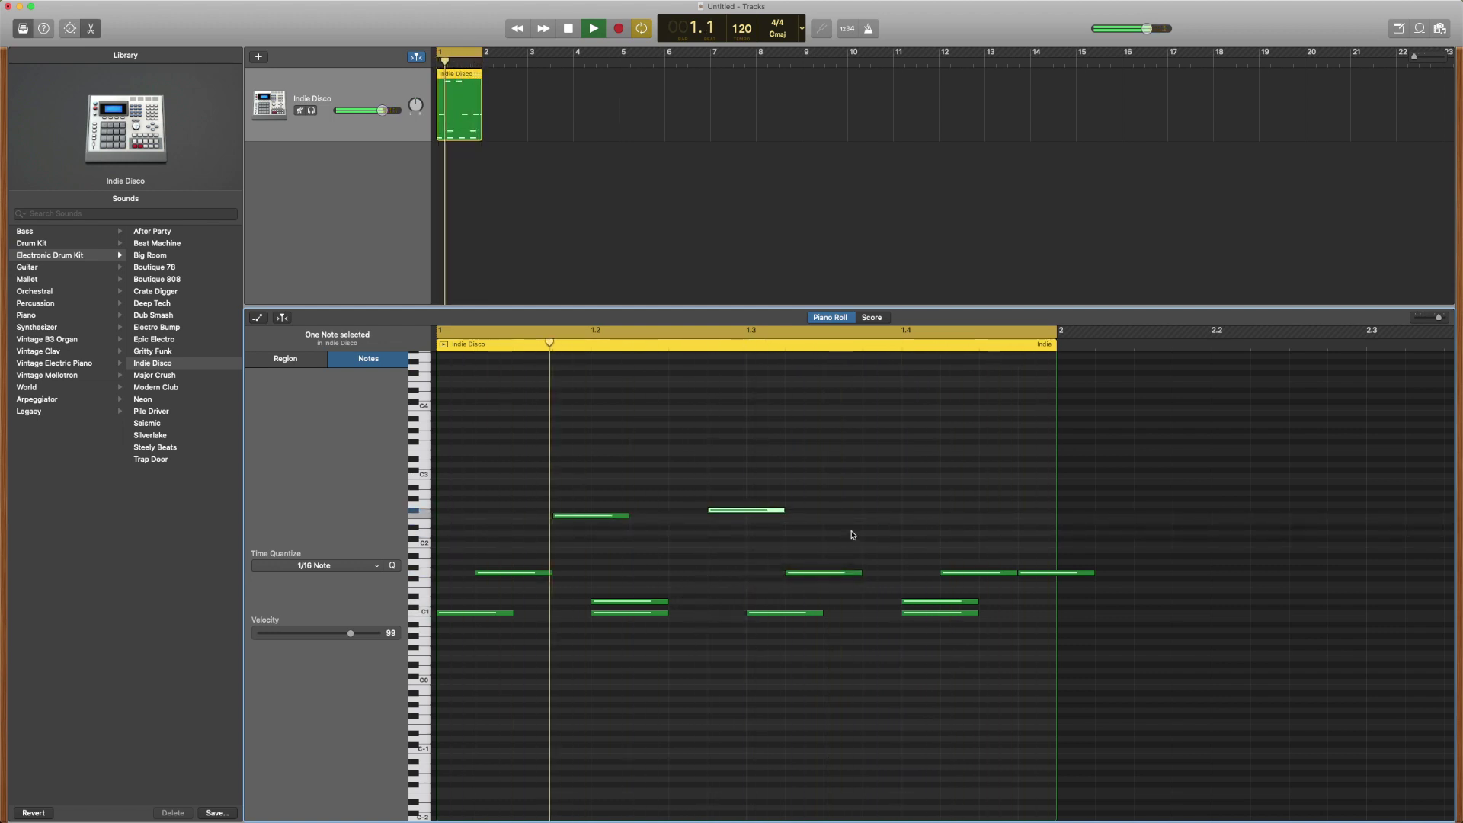
Add F#2 notes at positions 1.3.3, 1.3.4 and 1.4.3 in the drum region
left_click(875, 514)
left_click(877, 513, "super")
left_click(835, 515)
left_click(837, 516, "super")
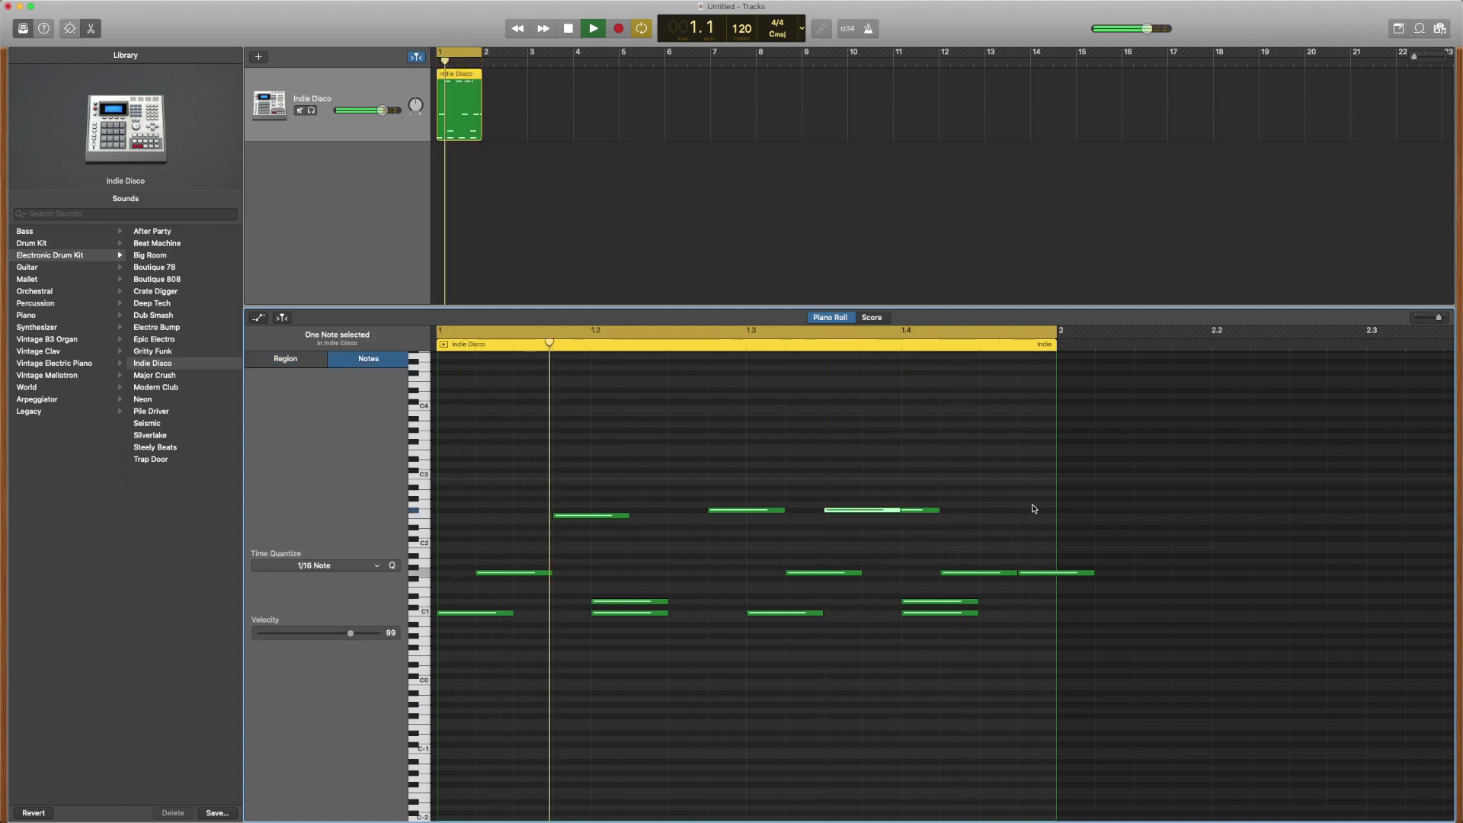
left_click(997, 515, "super")
left_click_drag(998, 516, 999, 509)
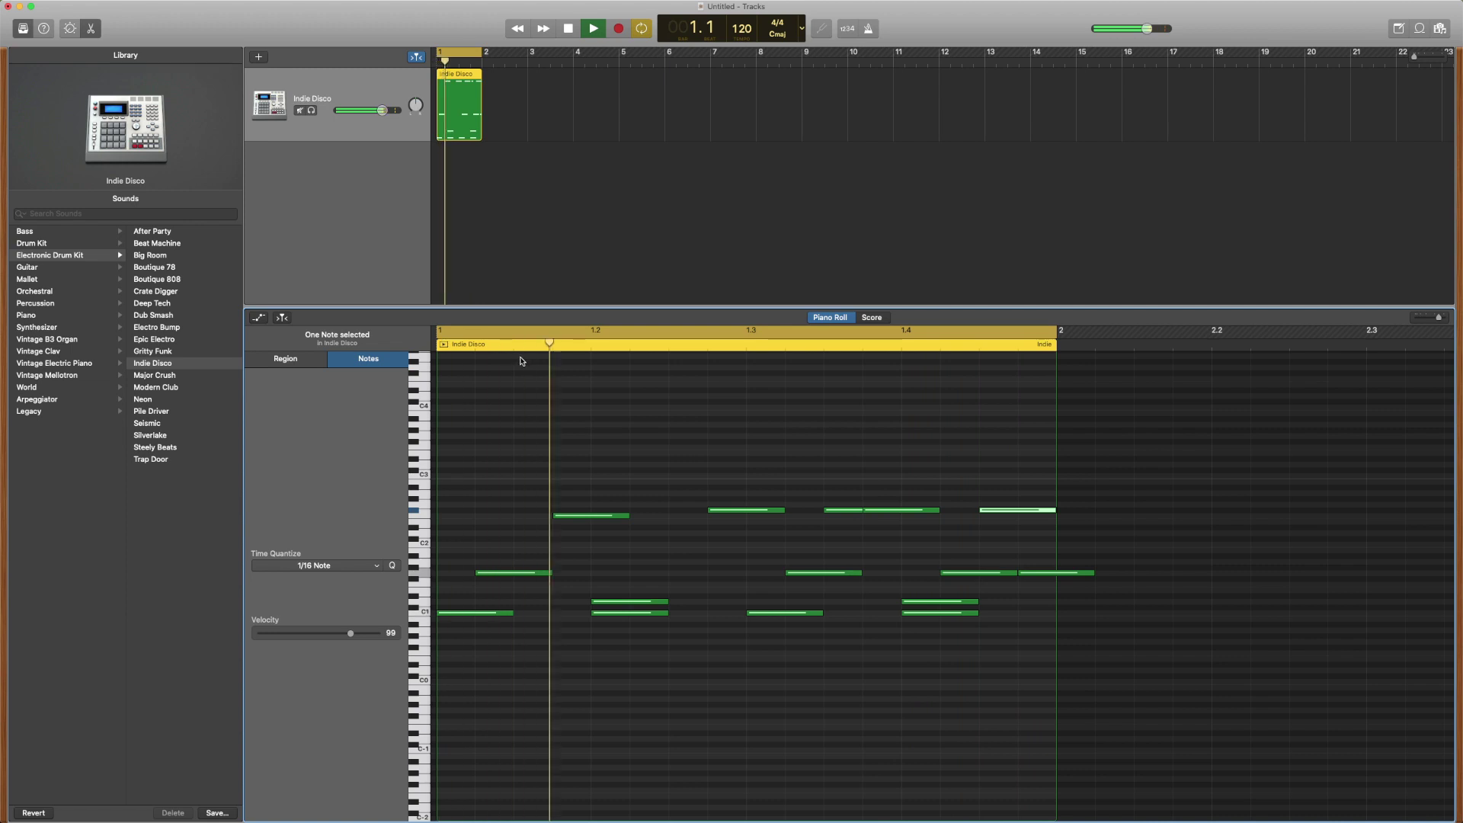
Try the Major Crush kit on the looping drum pattern and switch the track's sound to Electro Bump
left_click(142, 378)
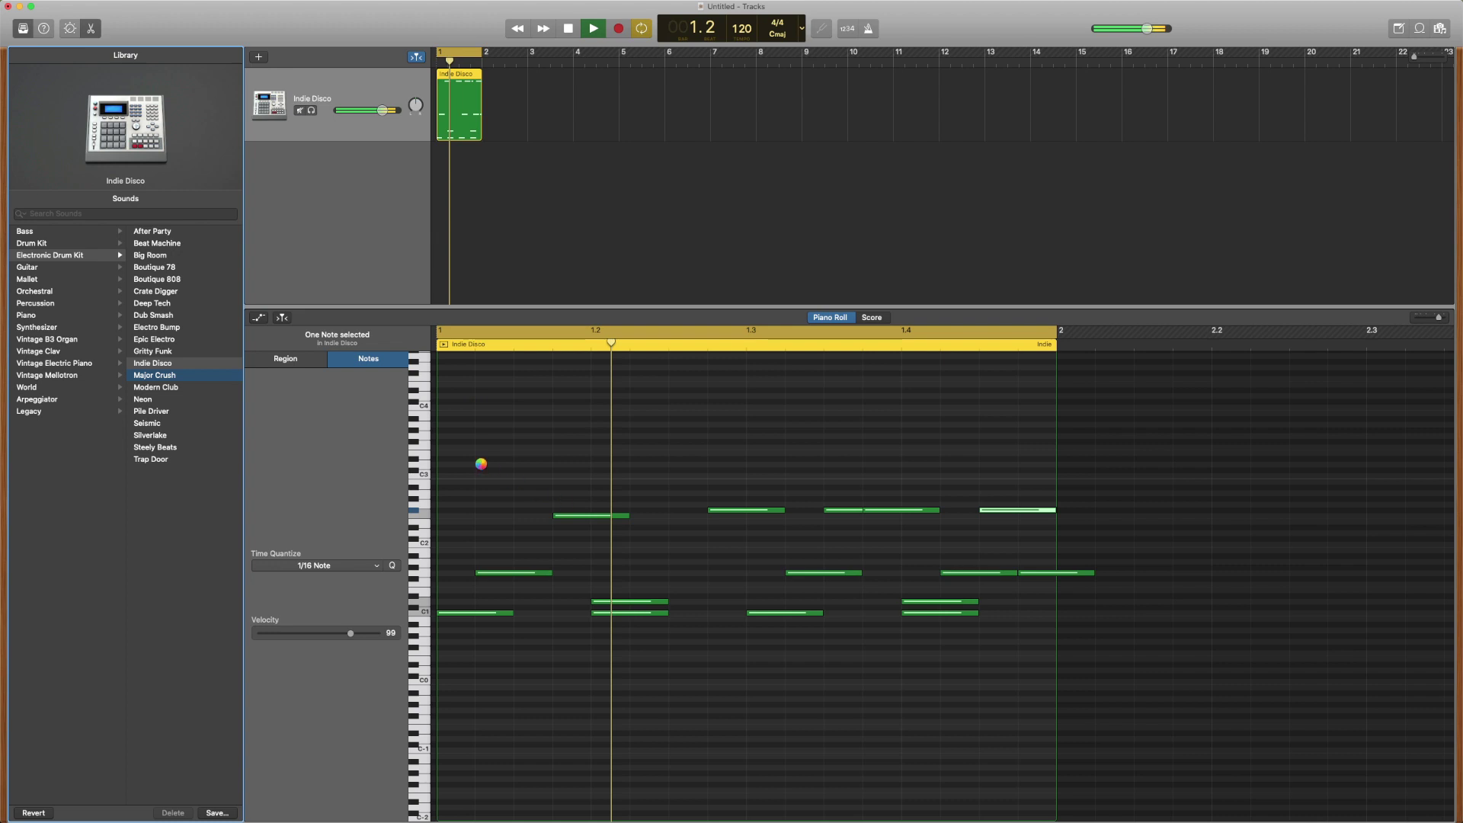
key("b")
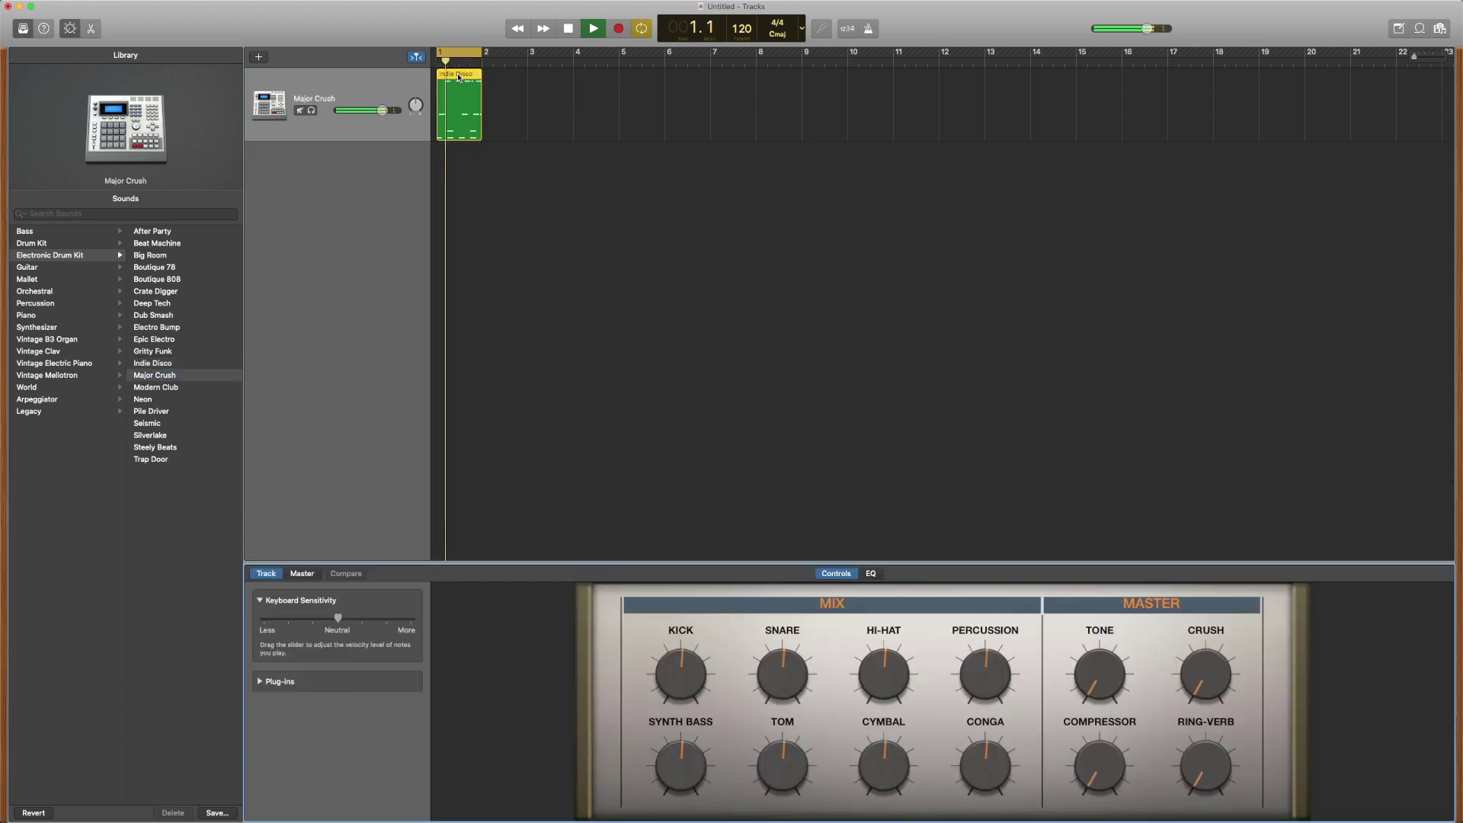
key("e")
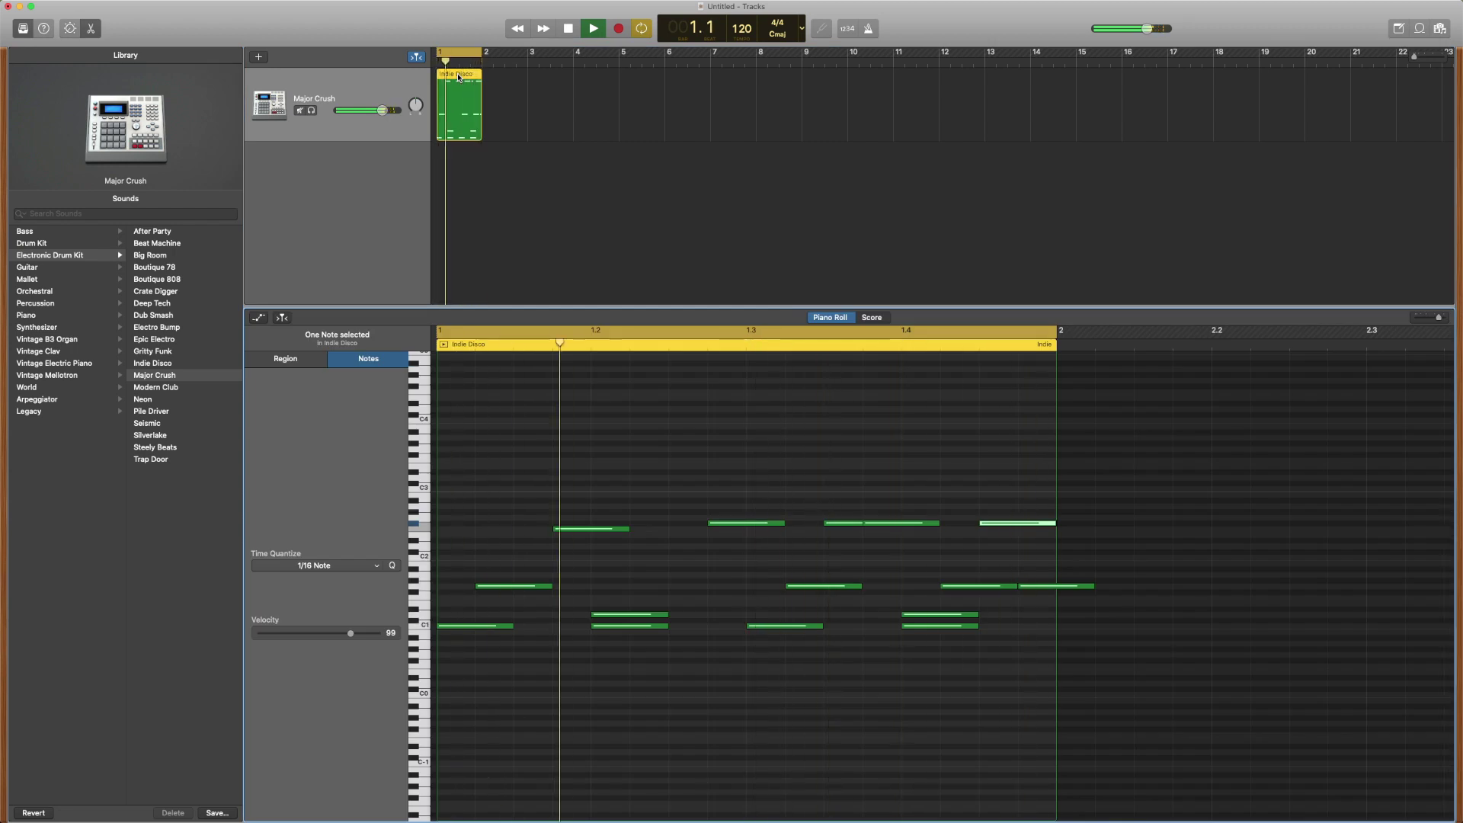
left_click(150, 328)
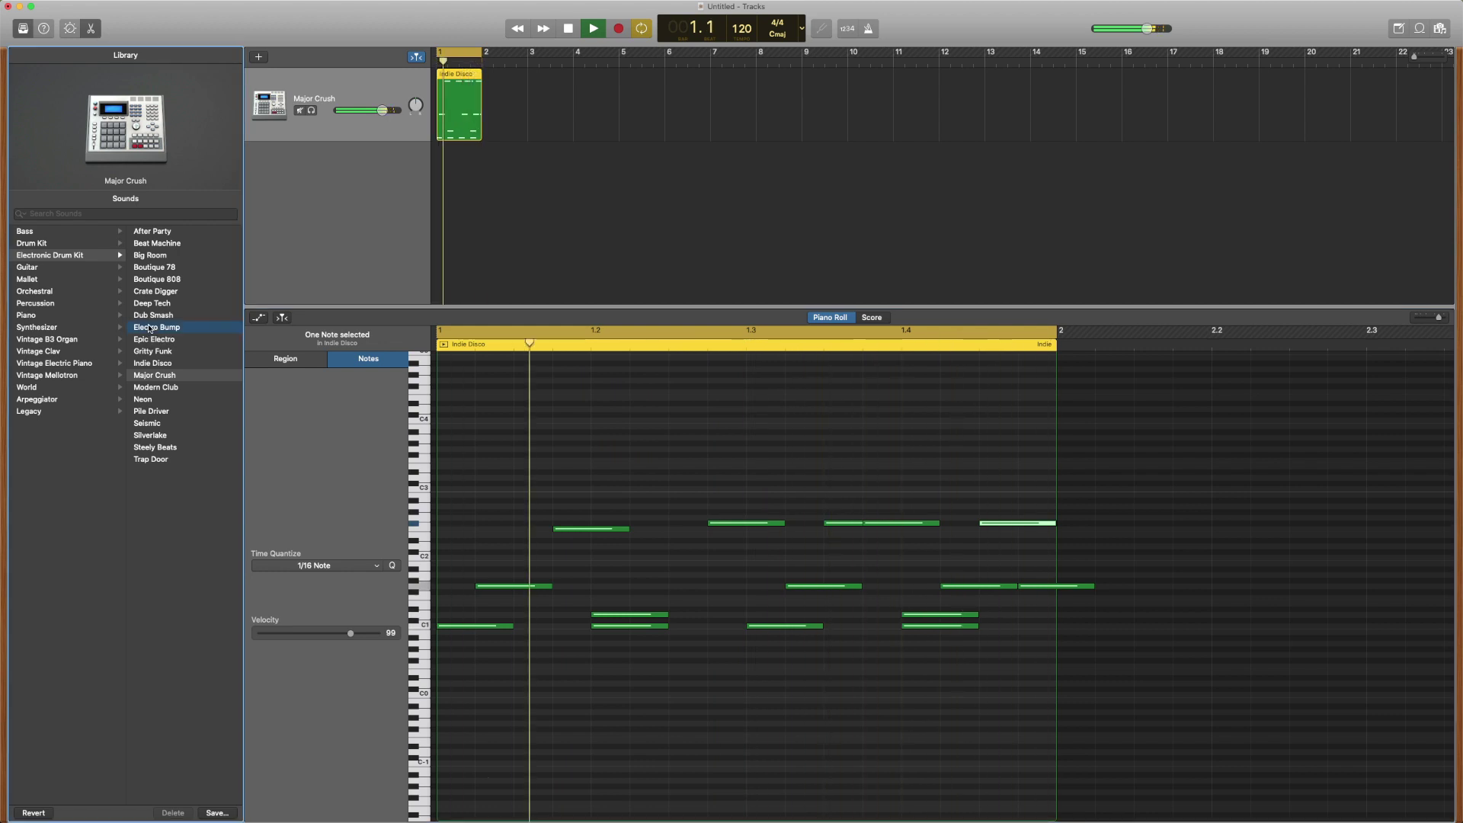
Reopen the Indie Disco drum region in the Piano Roll and stop the looped playback
key("b")
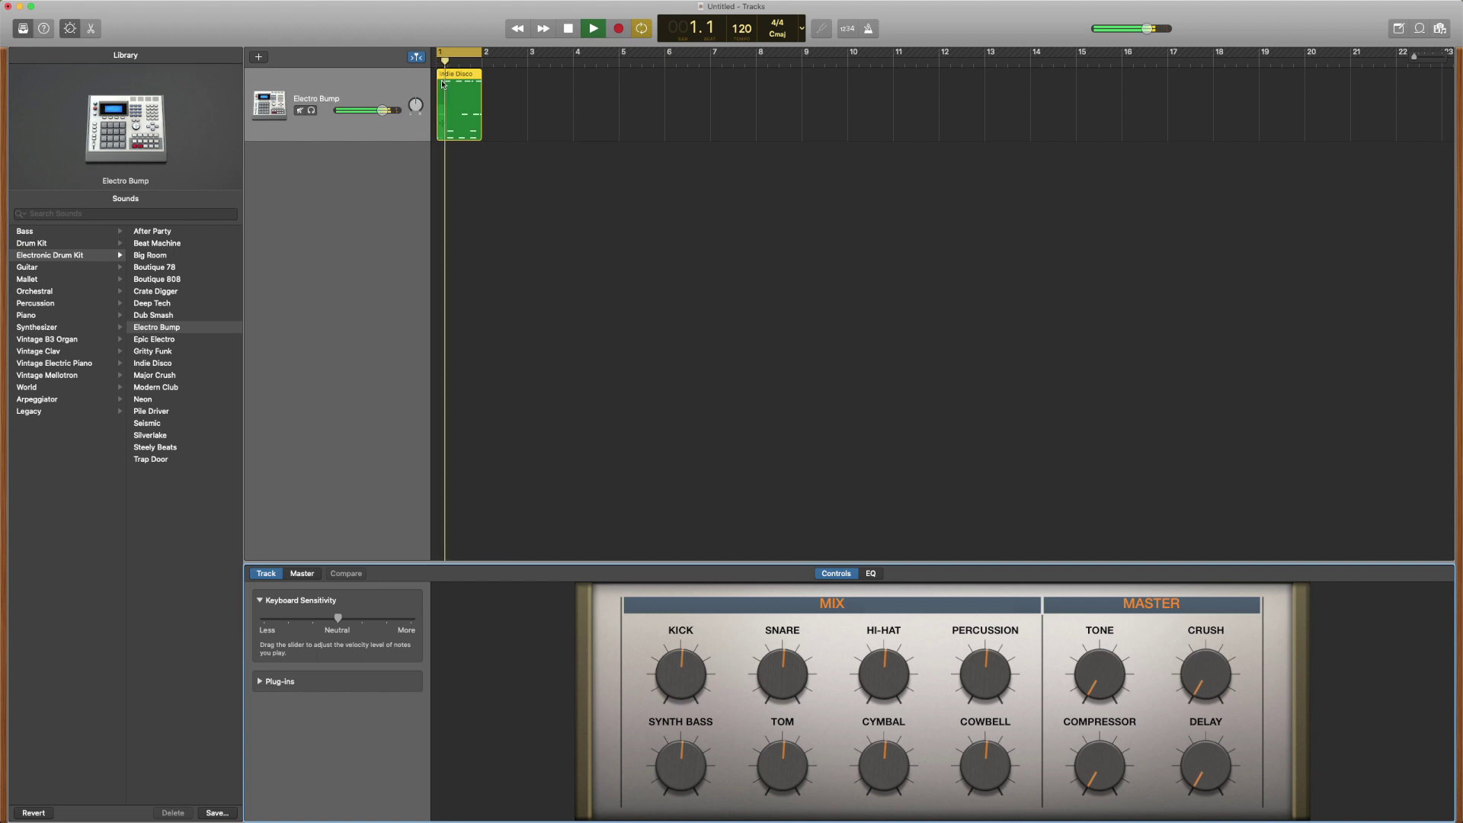
key("b")
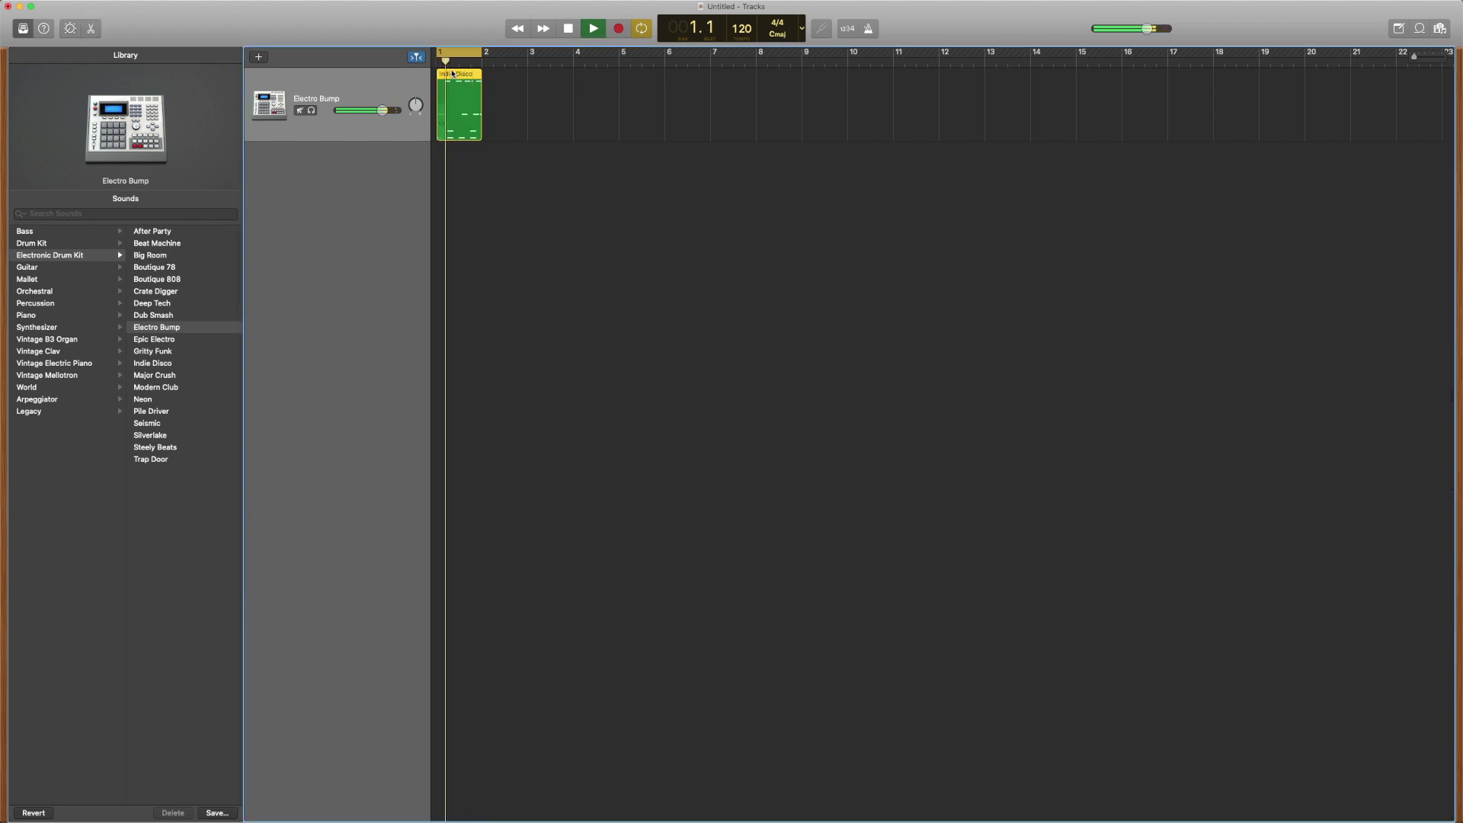
double_click(452, 73)
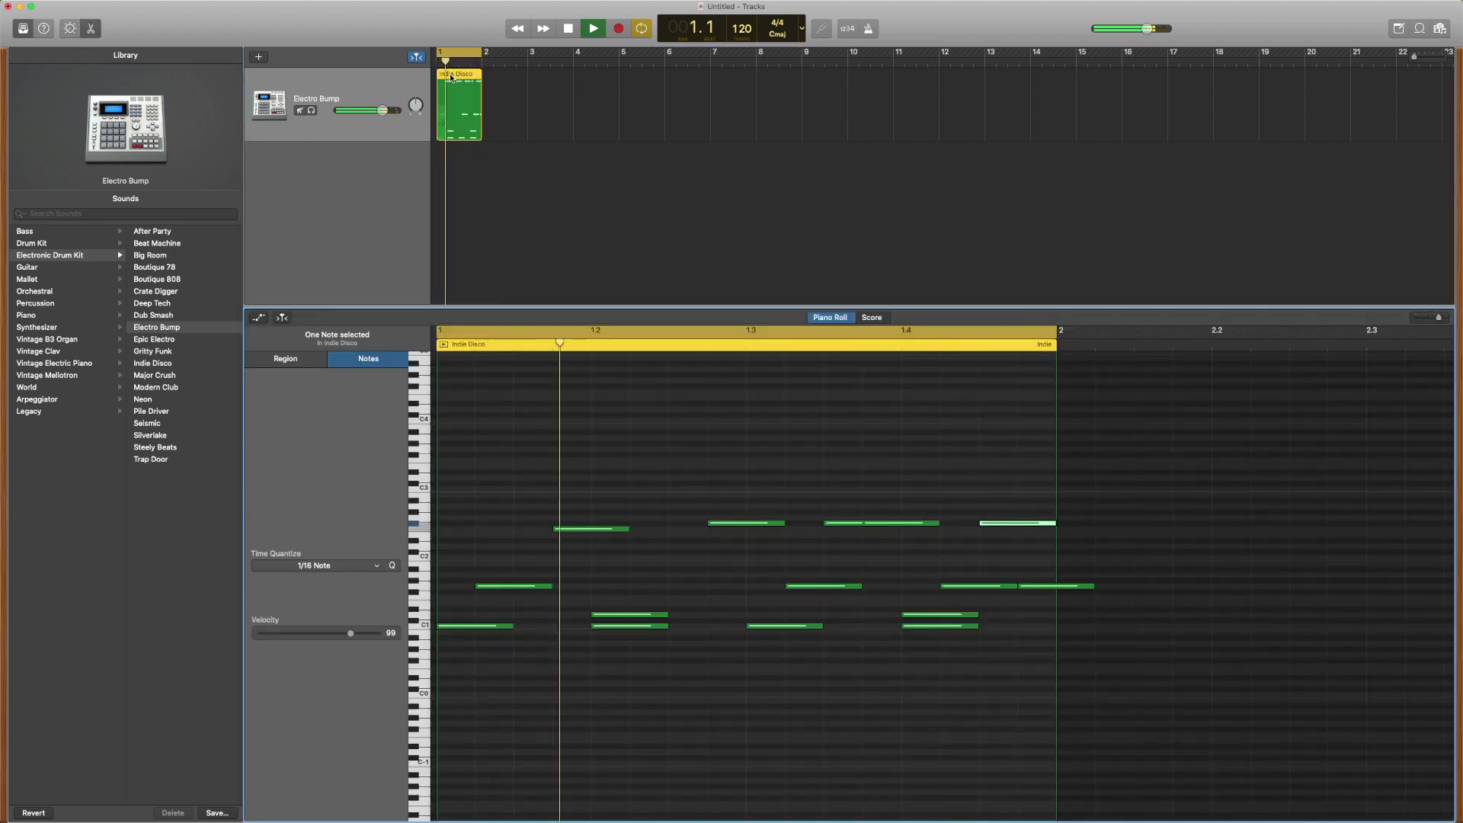
left_click(569, 30)
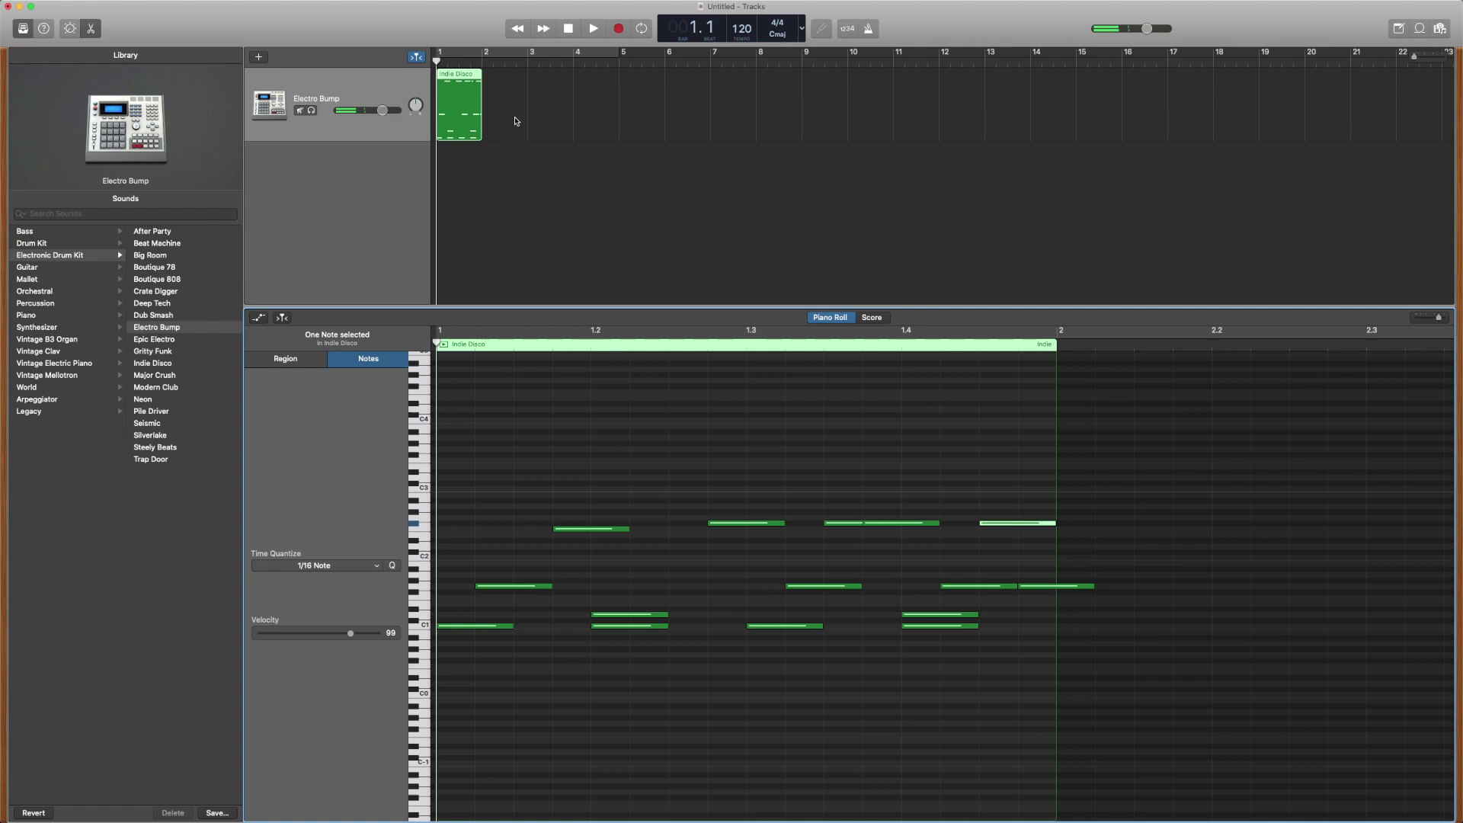
Add a software instrument track and paste a copy of the Indie Disco drum region at its start
right_click(317, 159)
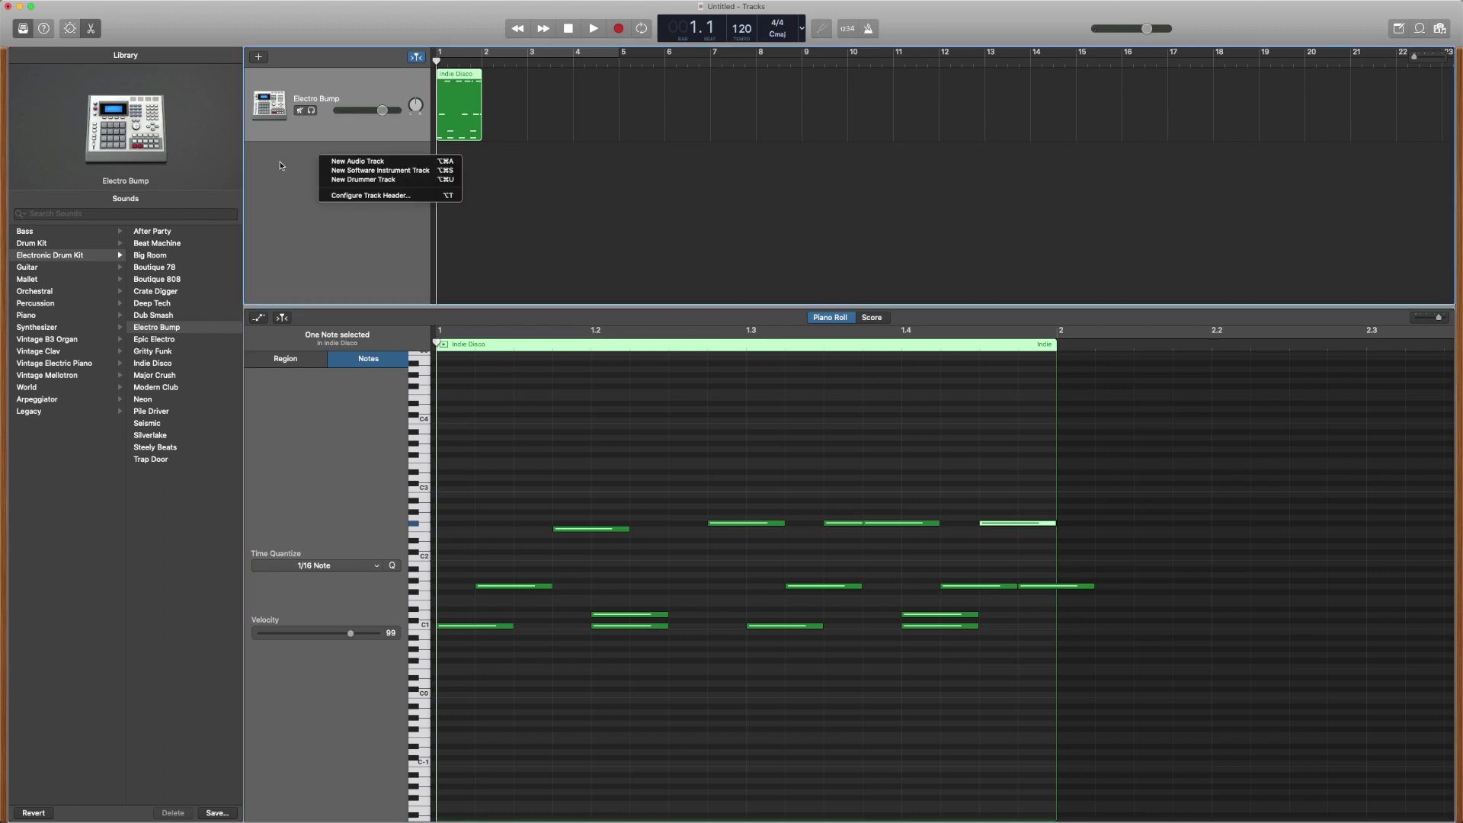
left_click(351, 170)
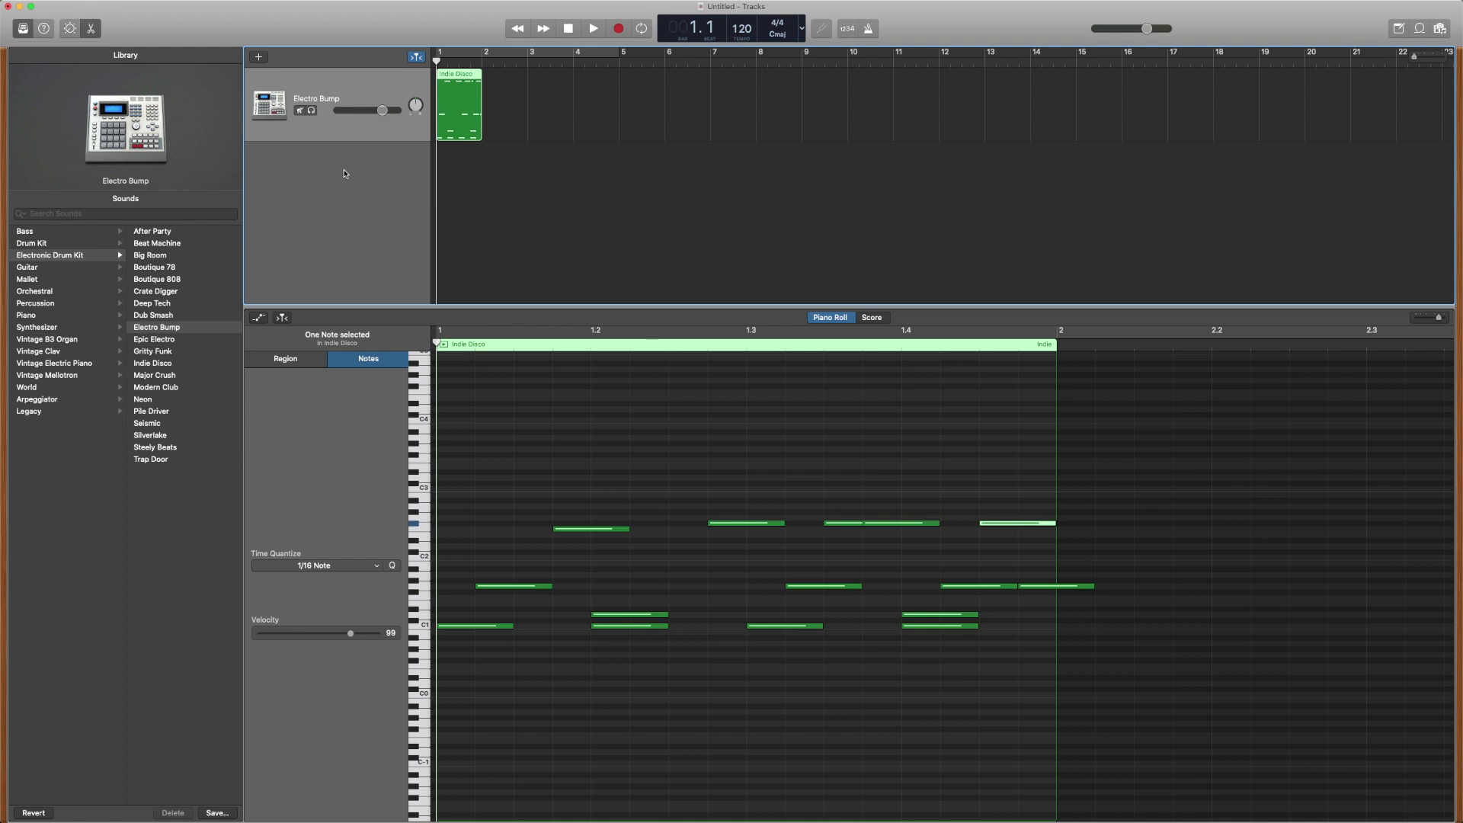
right_click(451, 75)
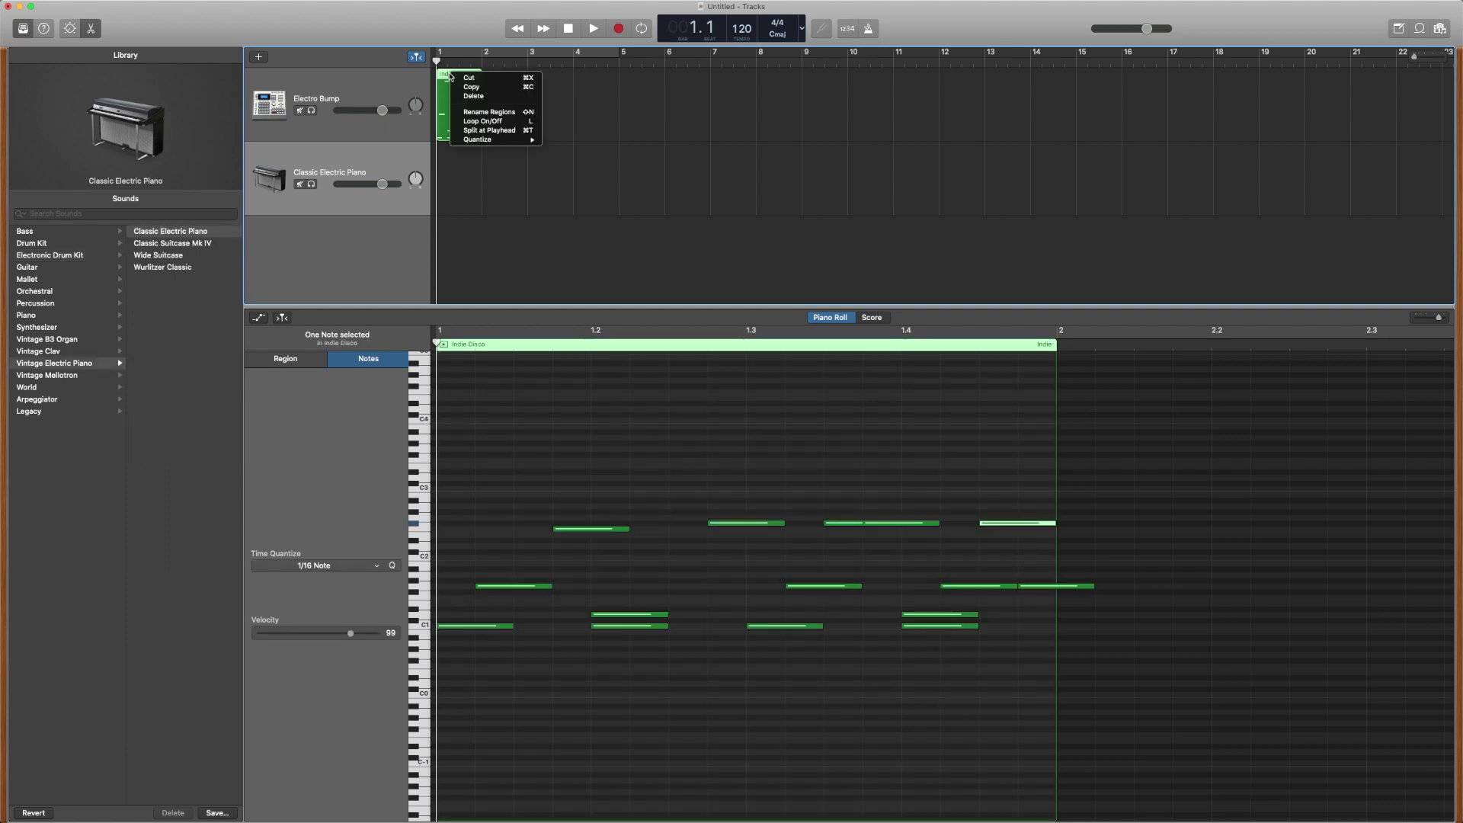
left_click(472, 87)
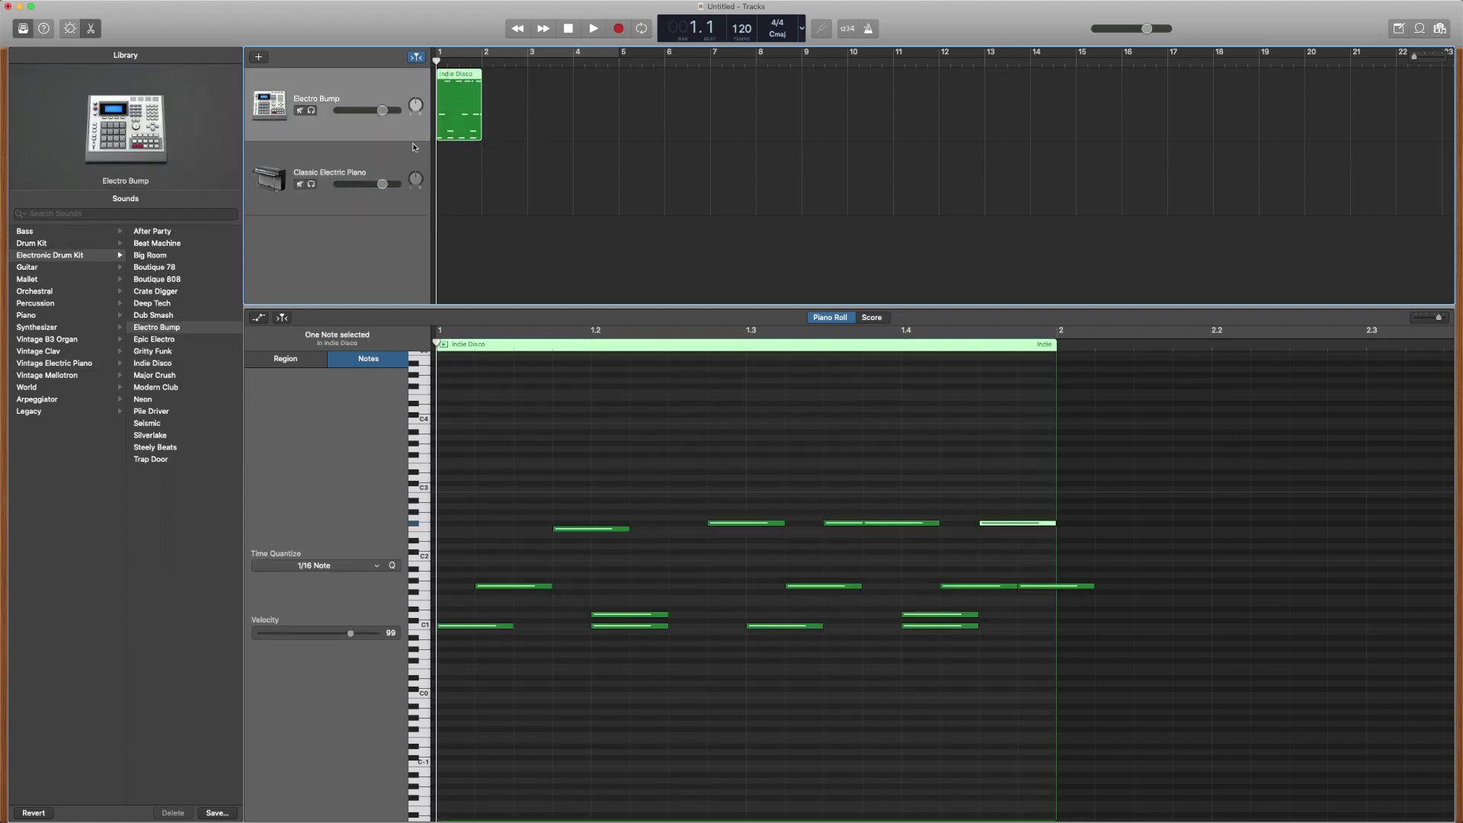
left_click(402, 153)
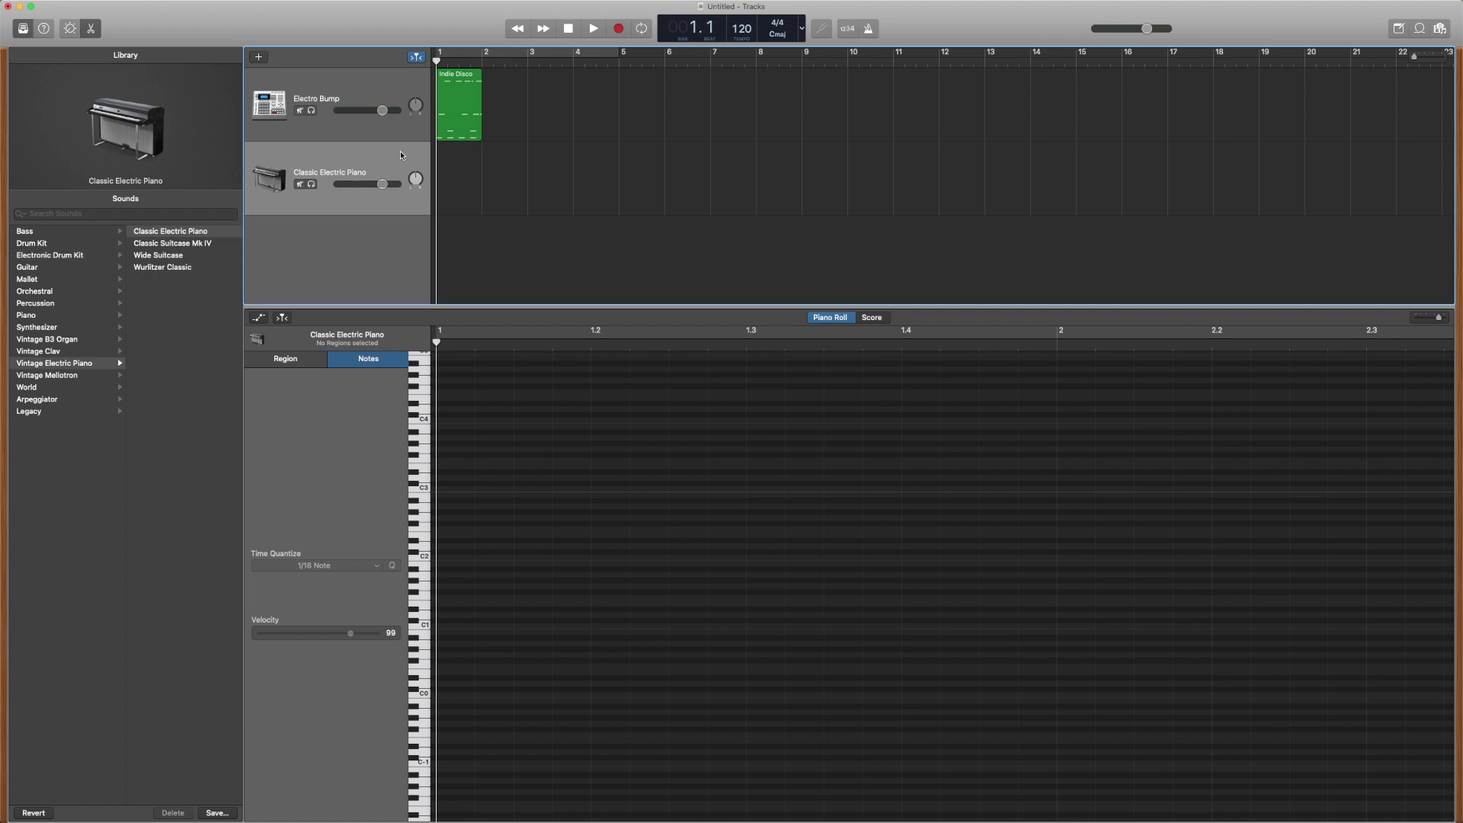
right_click(443, 159)
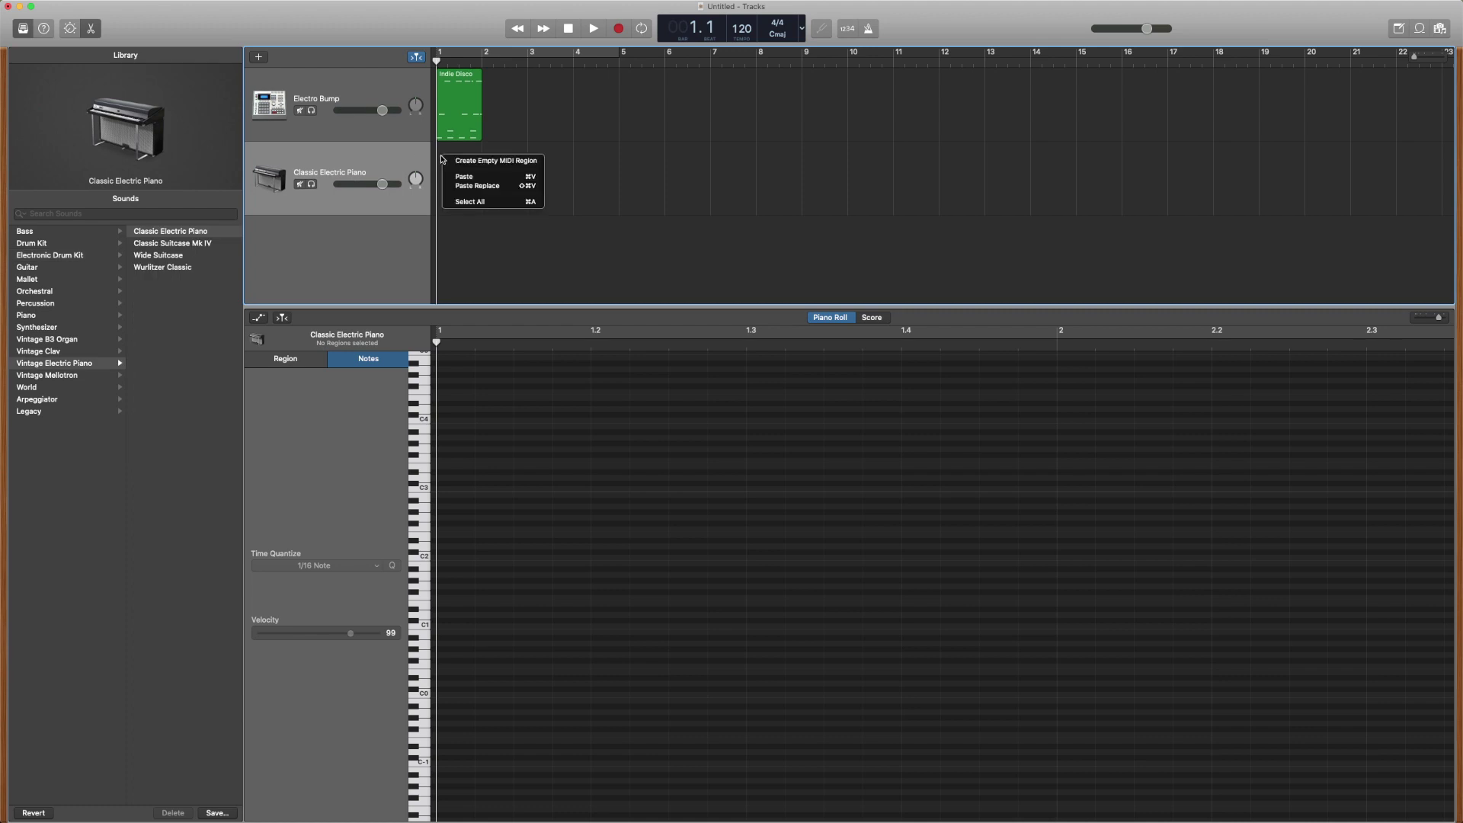
left_click(459, 180)
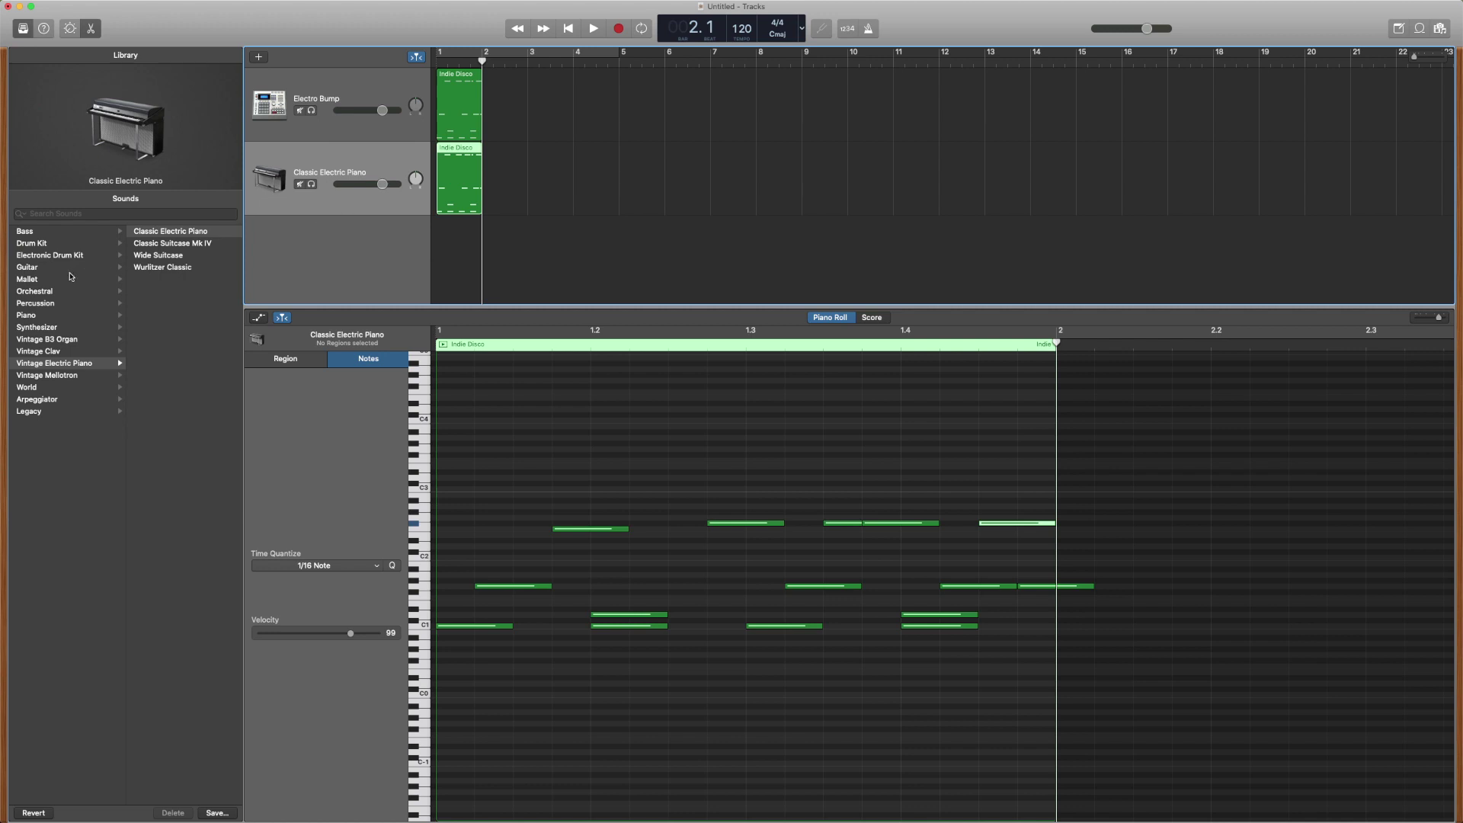
Set the new track's sound to Jump Up Bass from the synthesizer bass sounds
left_click(33, 328)
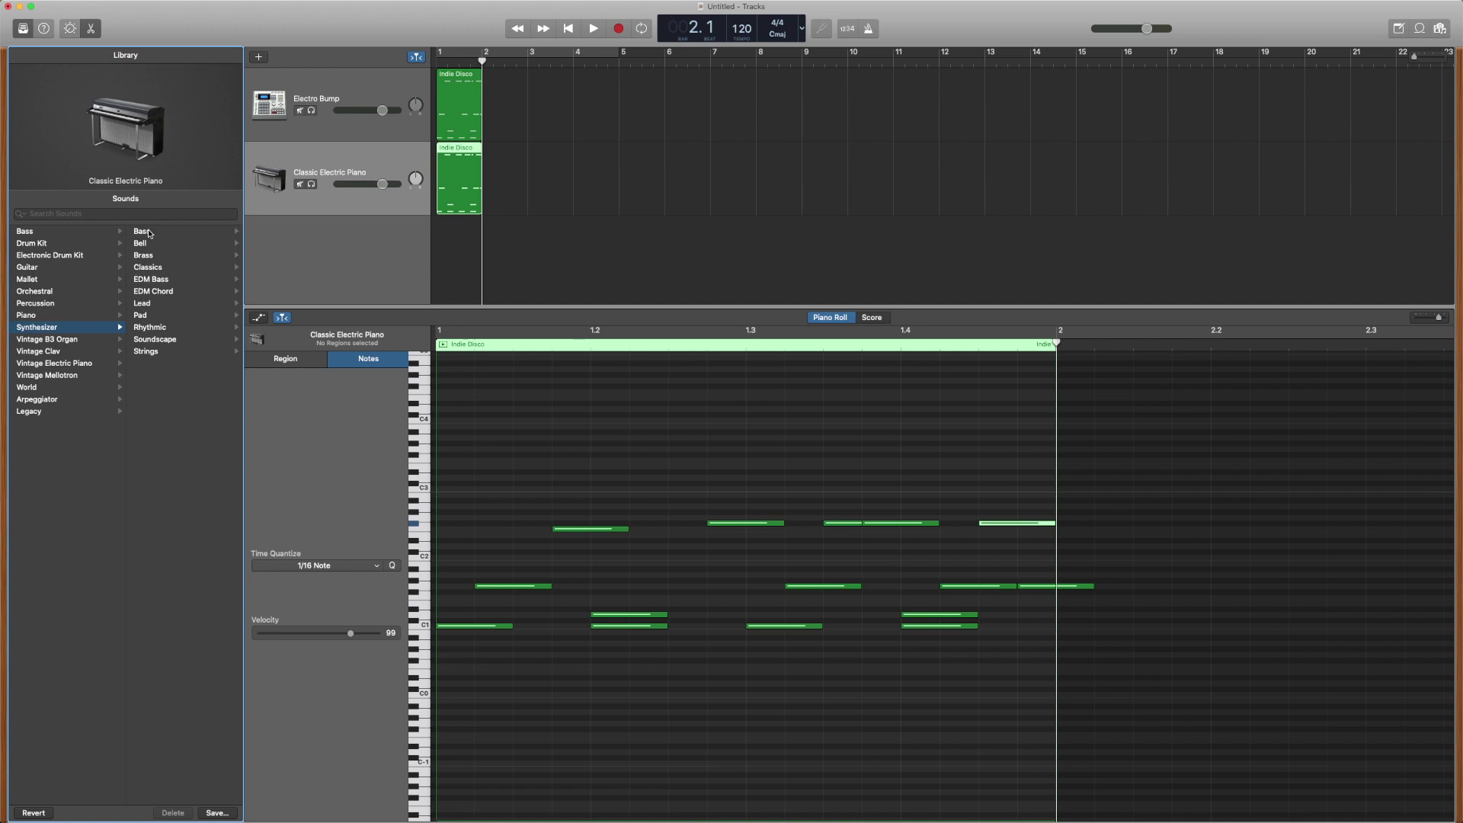
left_click(149, 232)
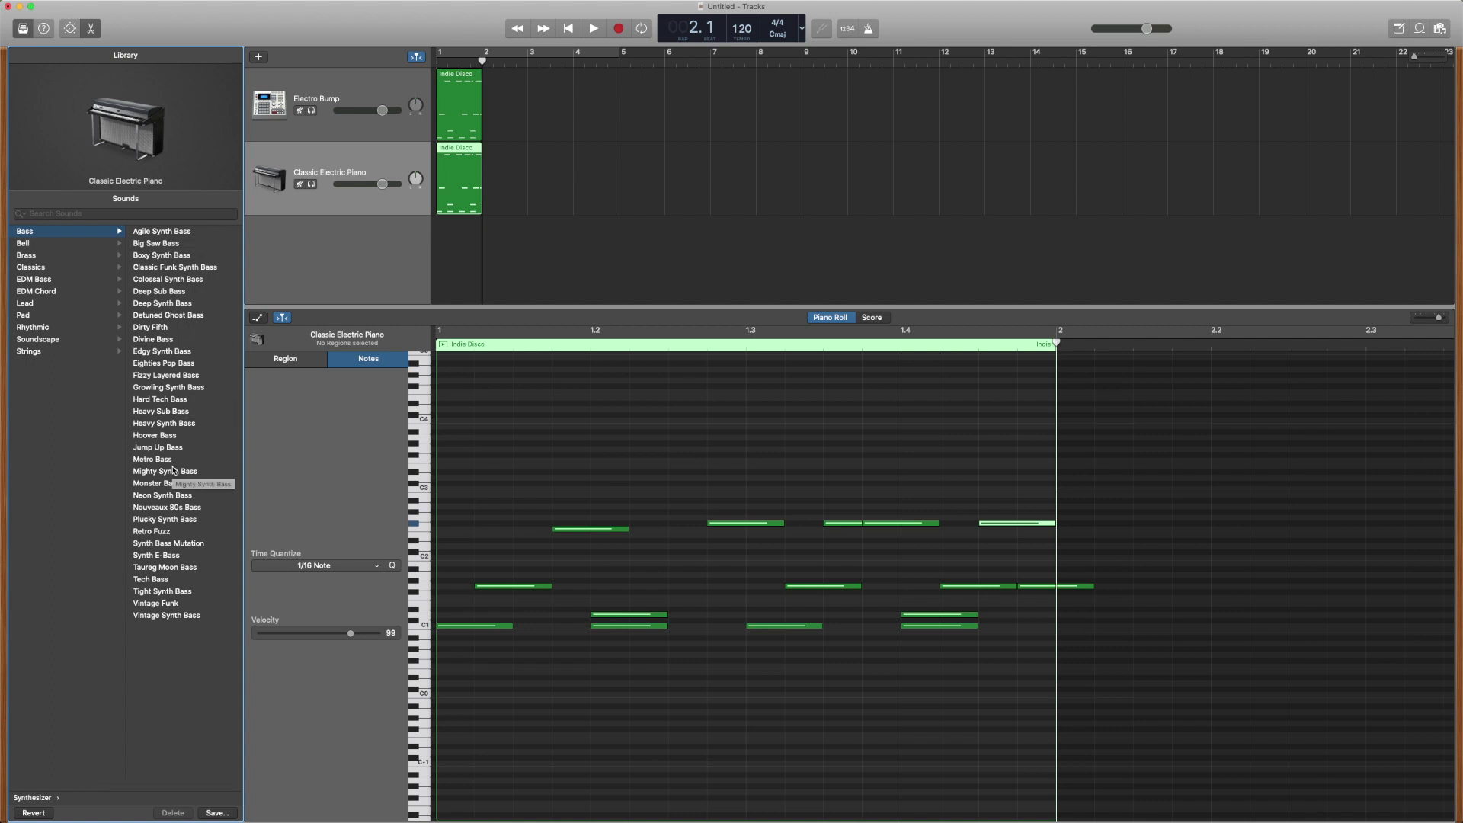
left_click(151, 450)
Open the Jump Up Bass track's region in the Piano Roll and play it on its own in a loop
key("b")
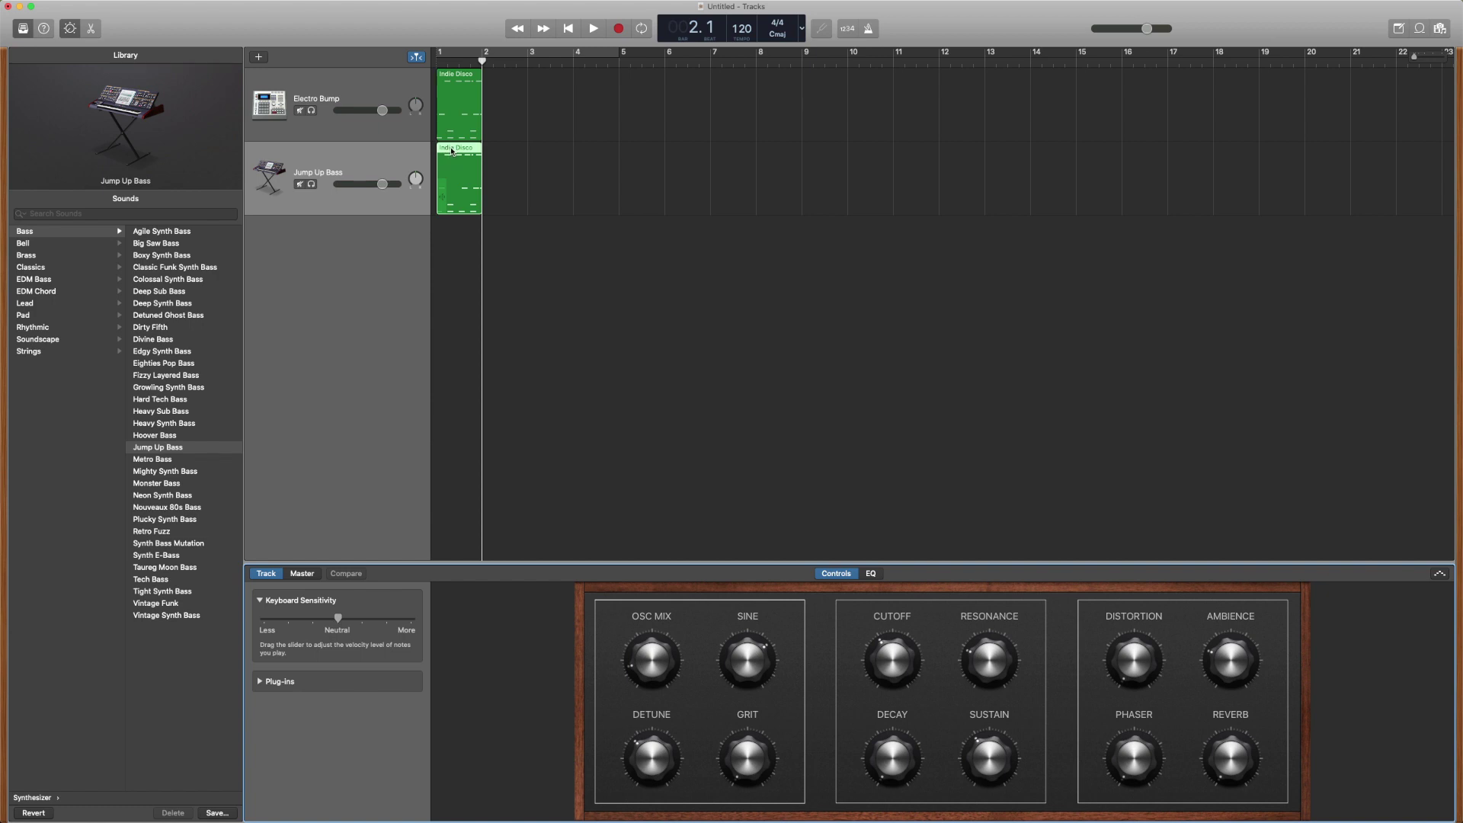
scroll(451, 150, "right", 1)
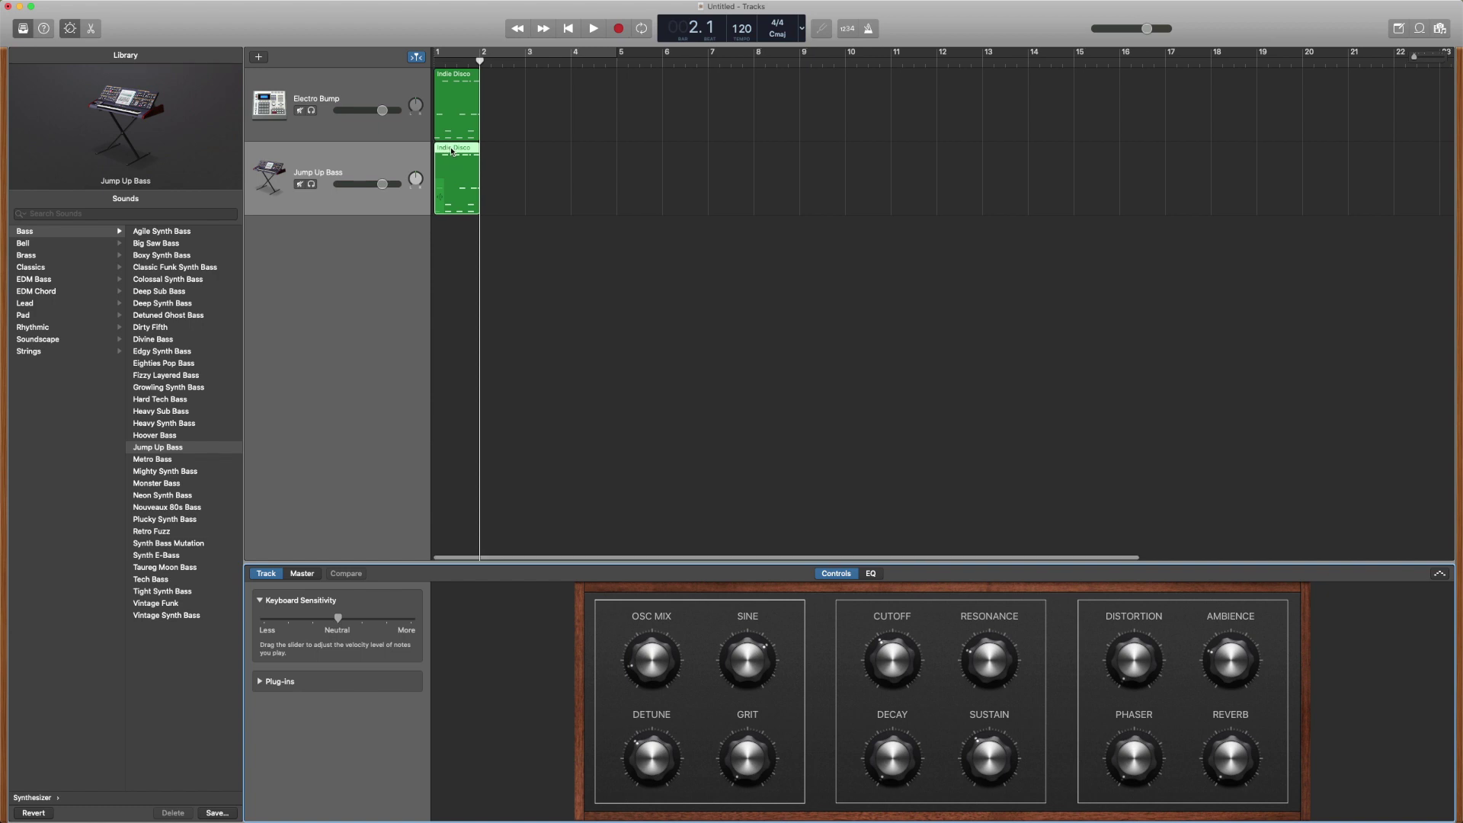
double_click(452, 151)
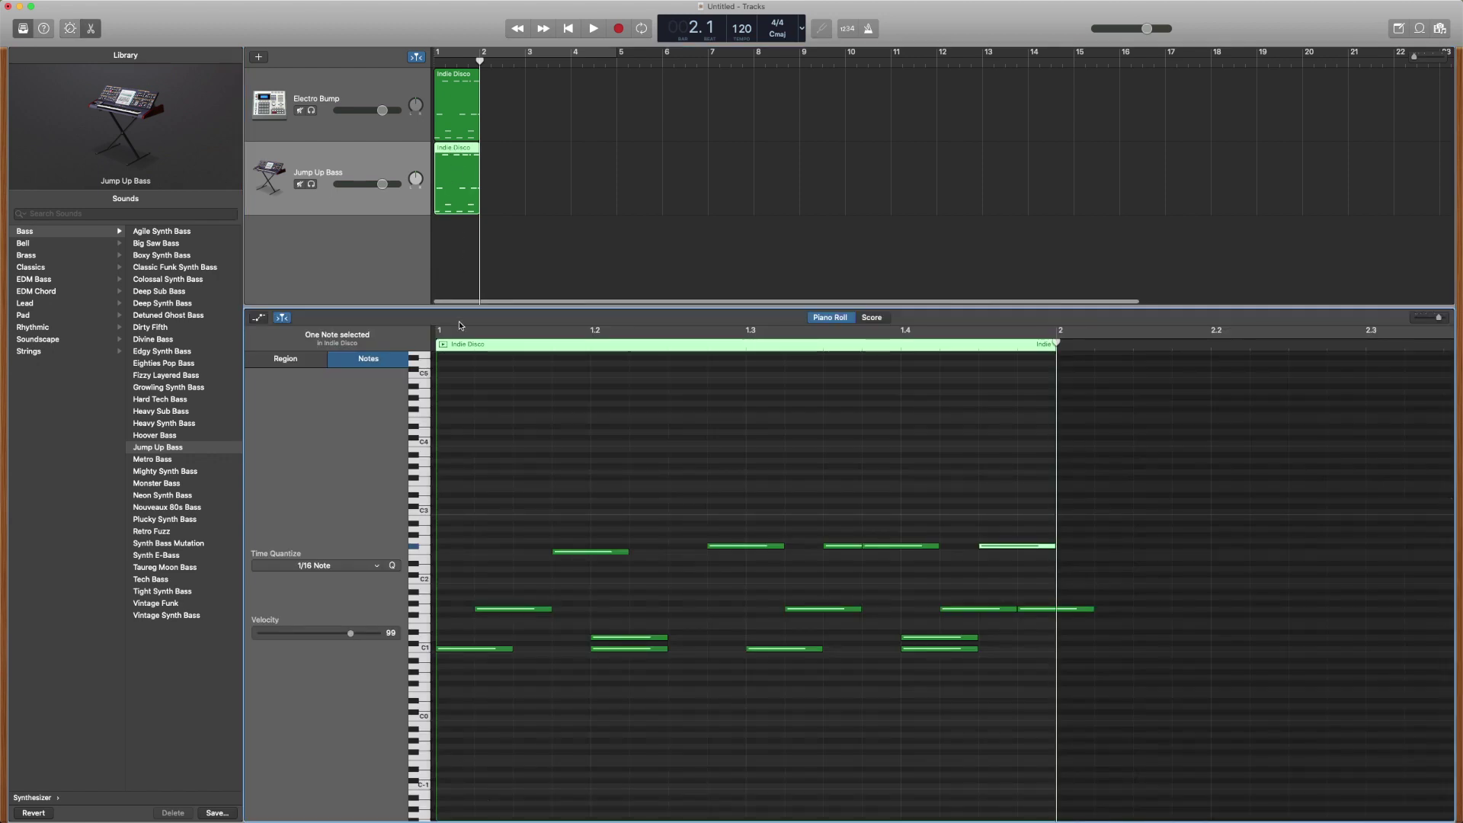
scroll(459, 358, "up", 3)
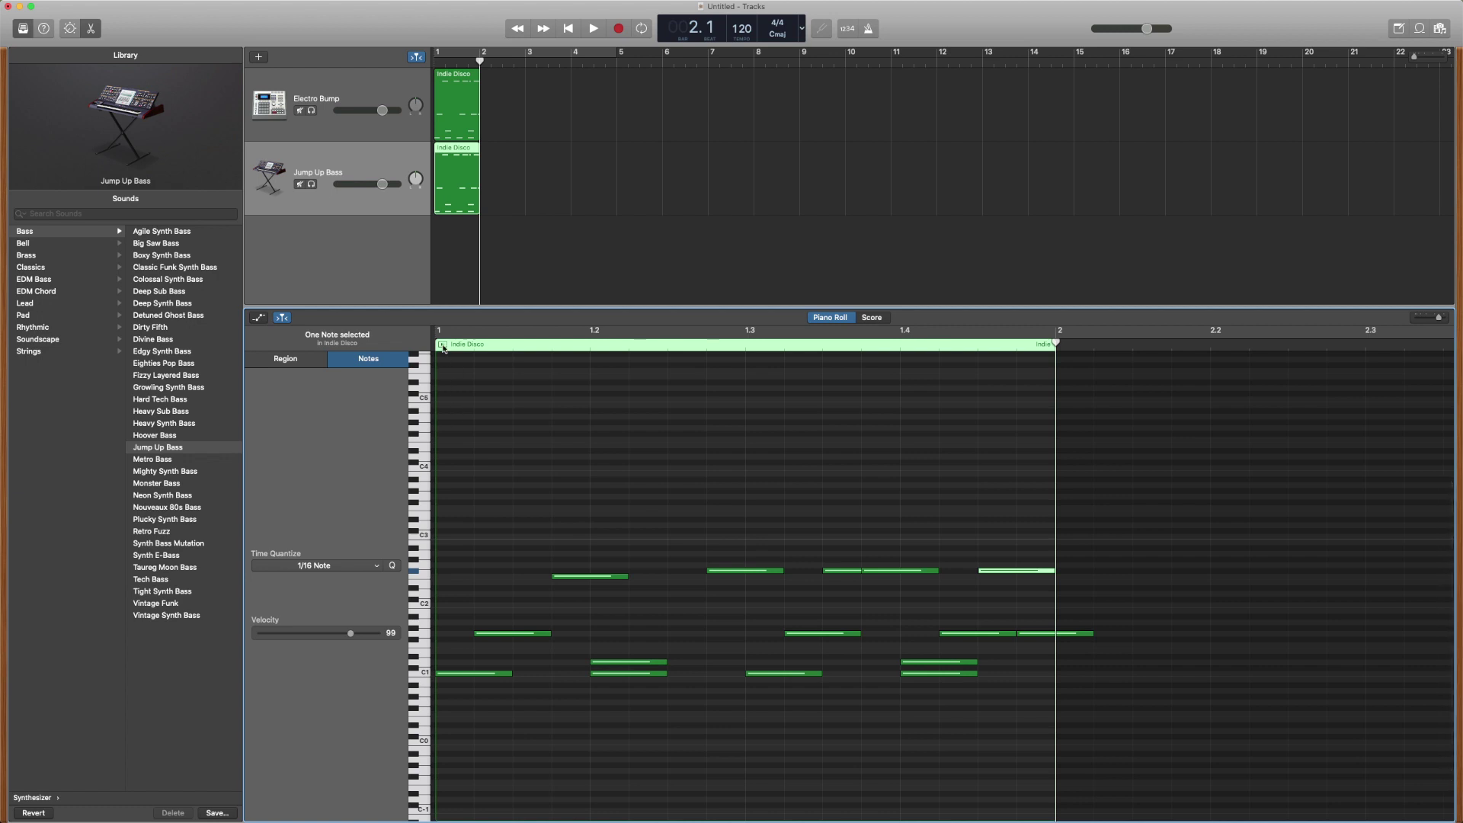
left_click(443, 348)
key("c")
key("space")
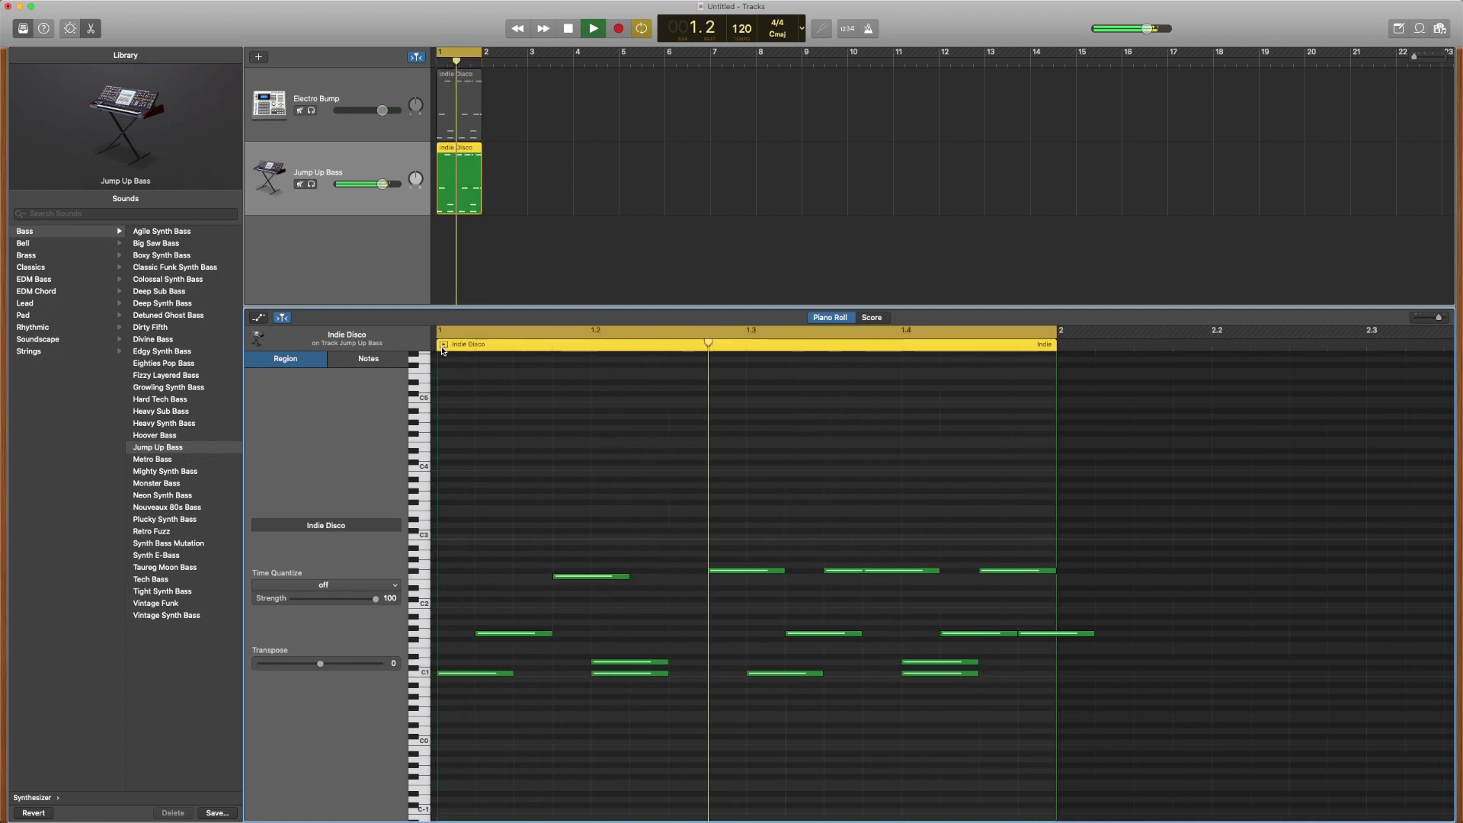
Add an F0 note at 1.2.3 in the bass region and raise the F#2 note at 1.4.3 to A2
scroll(565, 503, "left", 2)
scroll(610, 610, "up", 1)
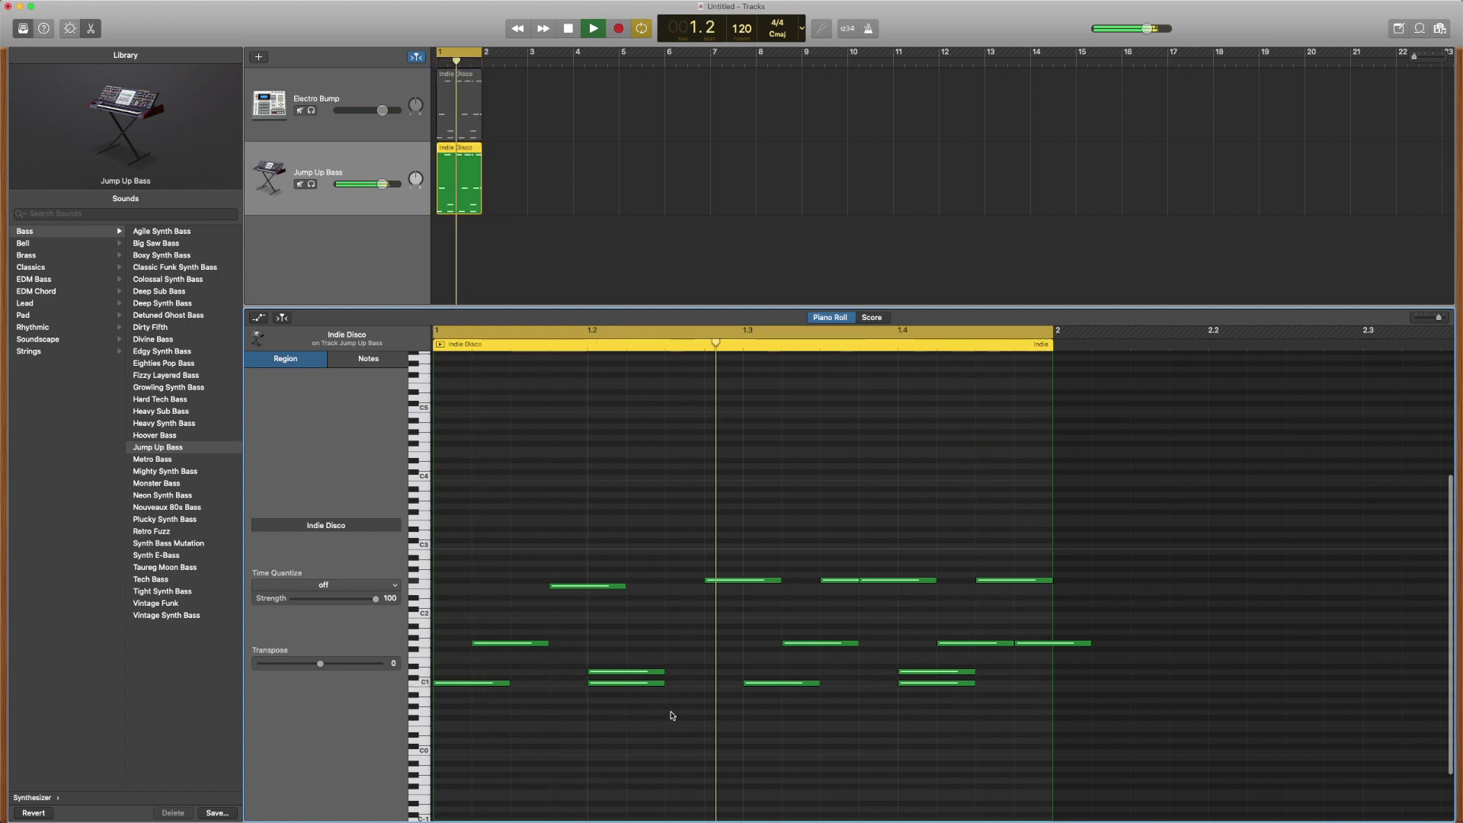
left_click(673, 712)
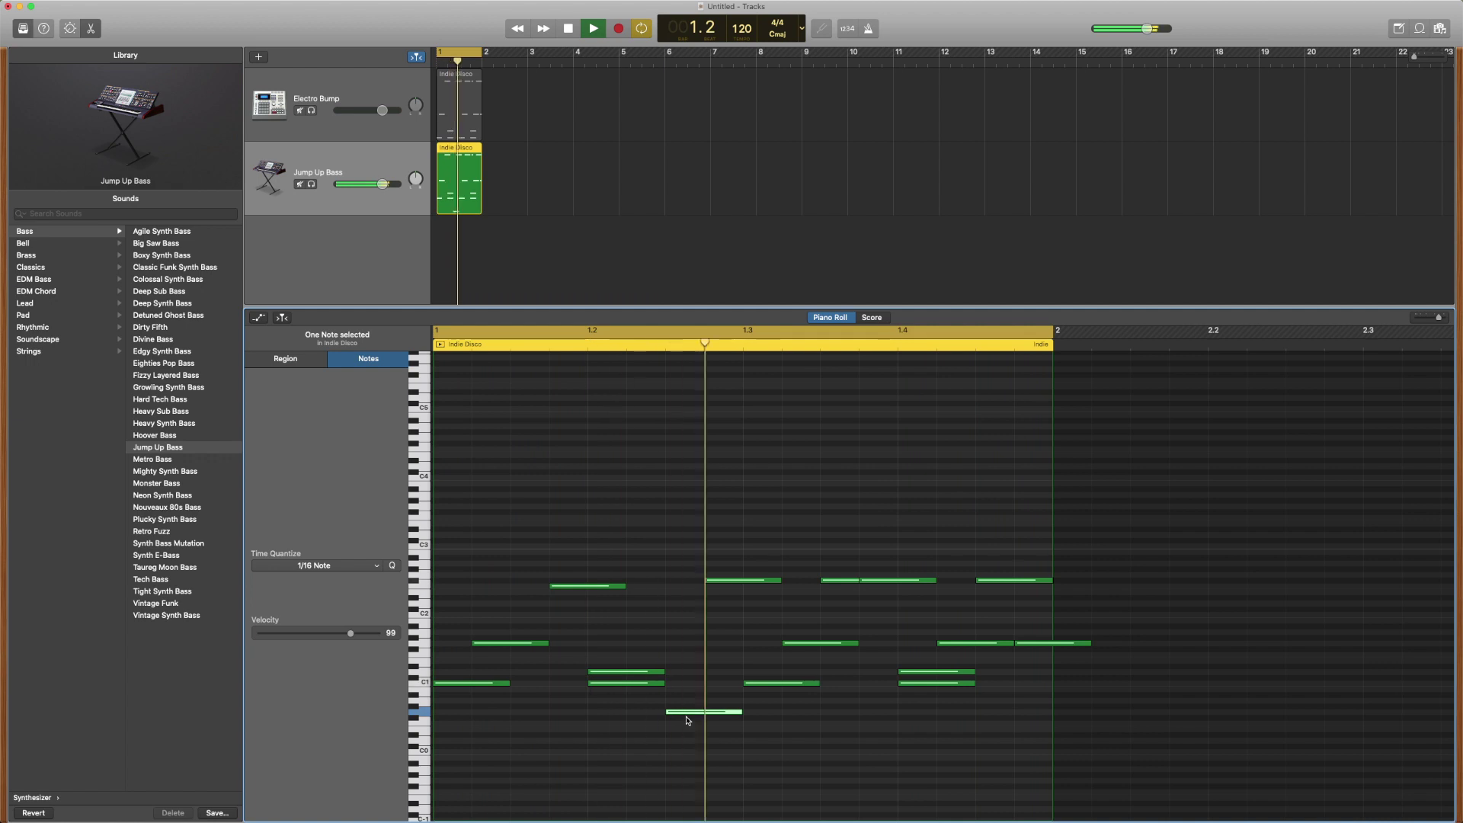
left_click_drag(686, 713, 687, 724)
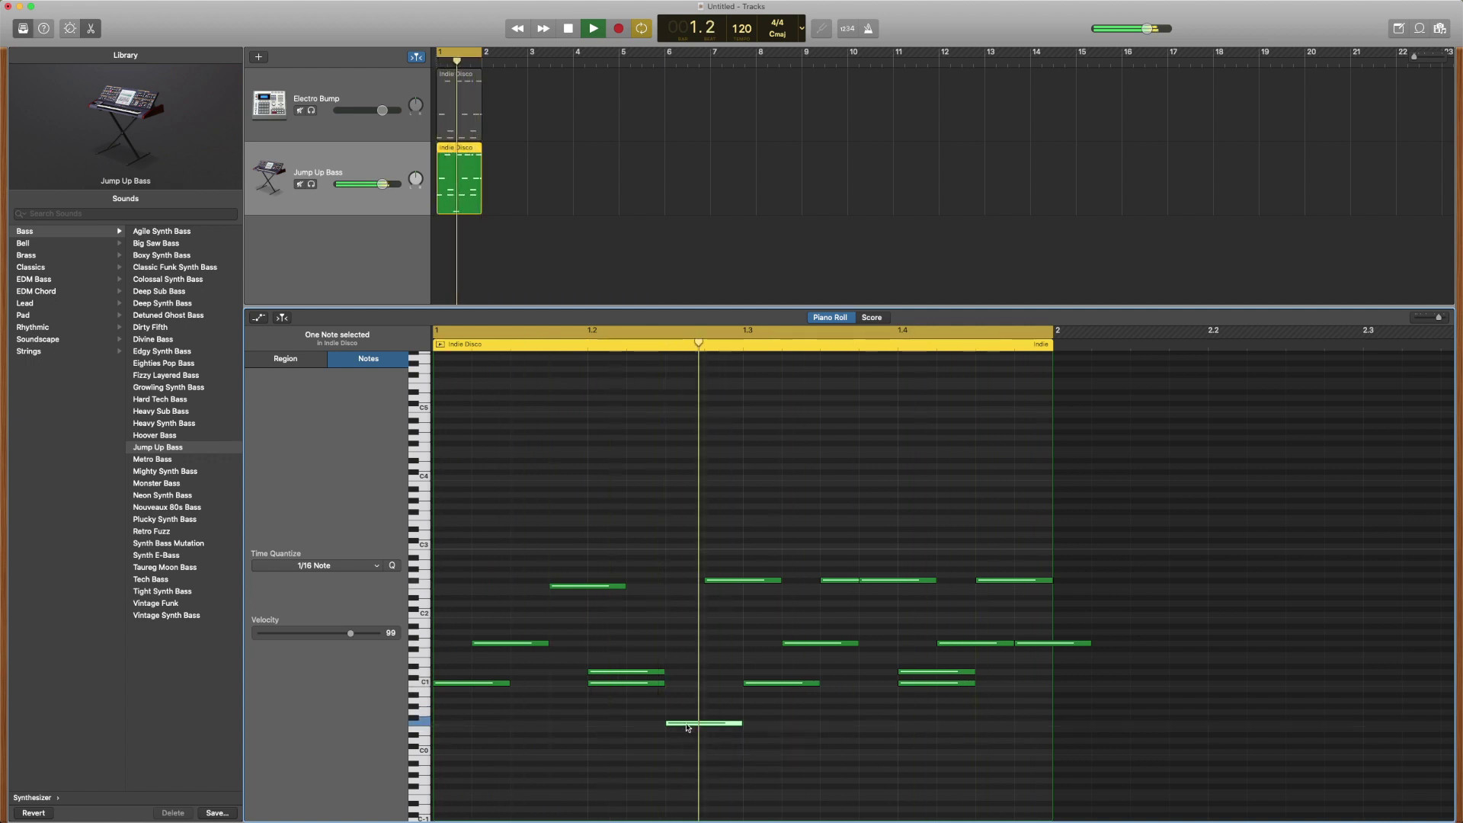
scroll(924, 684, "down", 1)
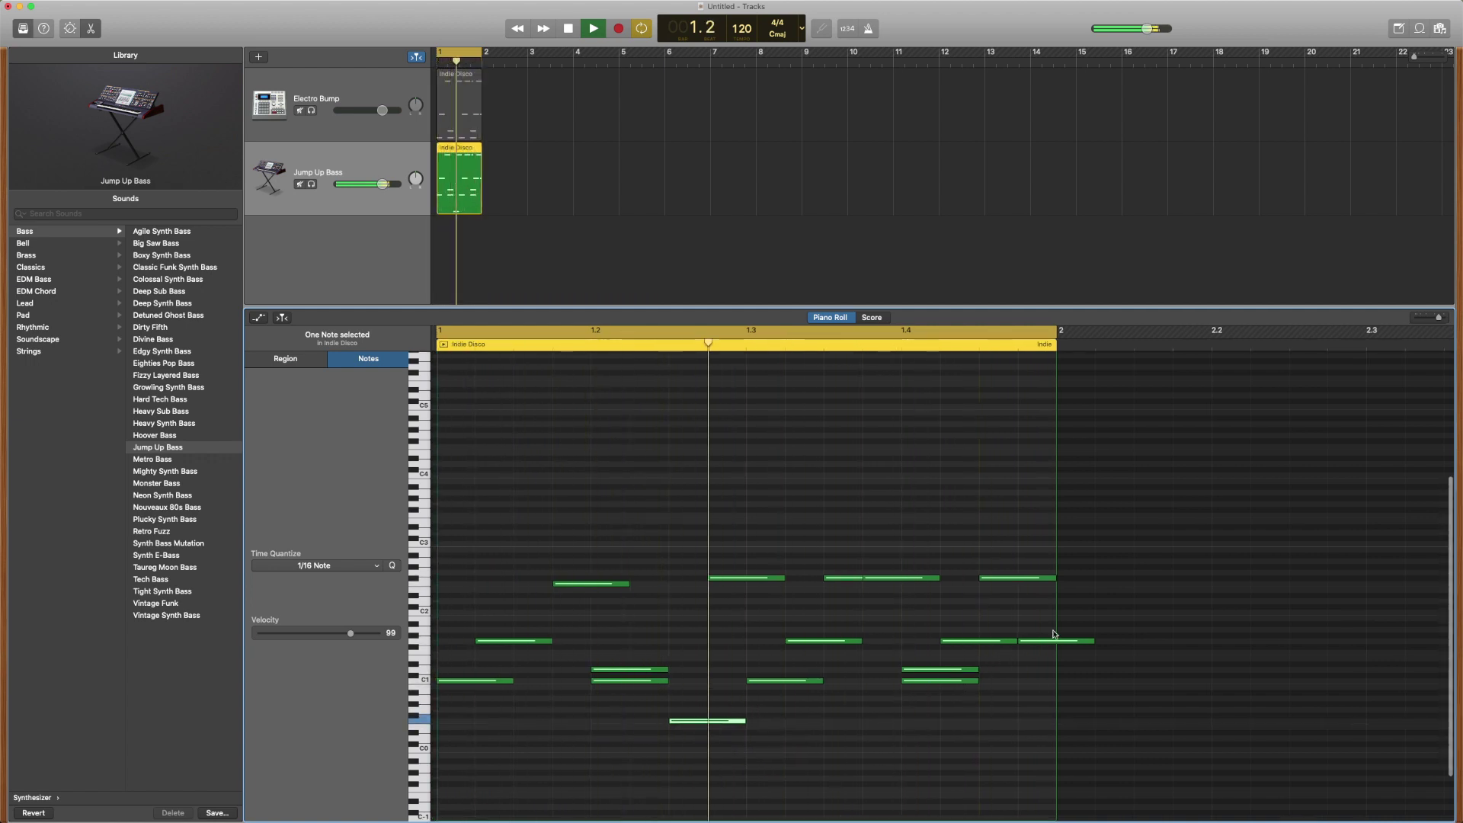
left_click_drag(1001, 578, 1004, 564)
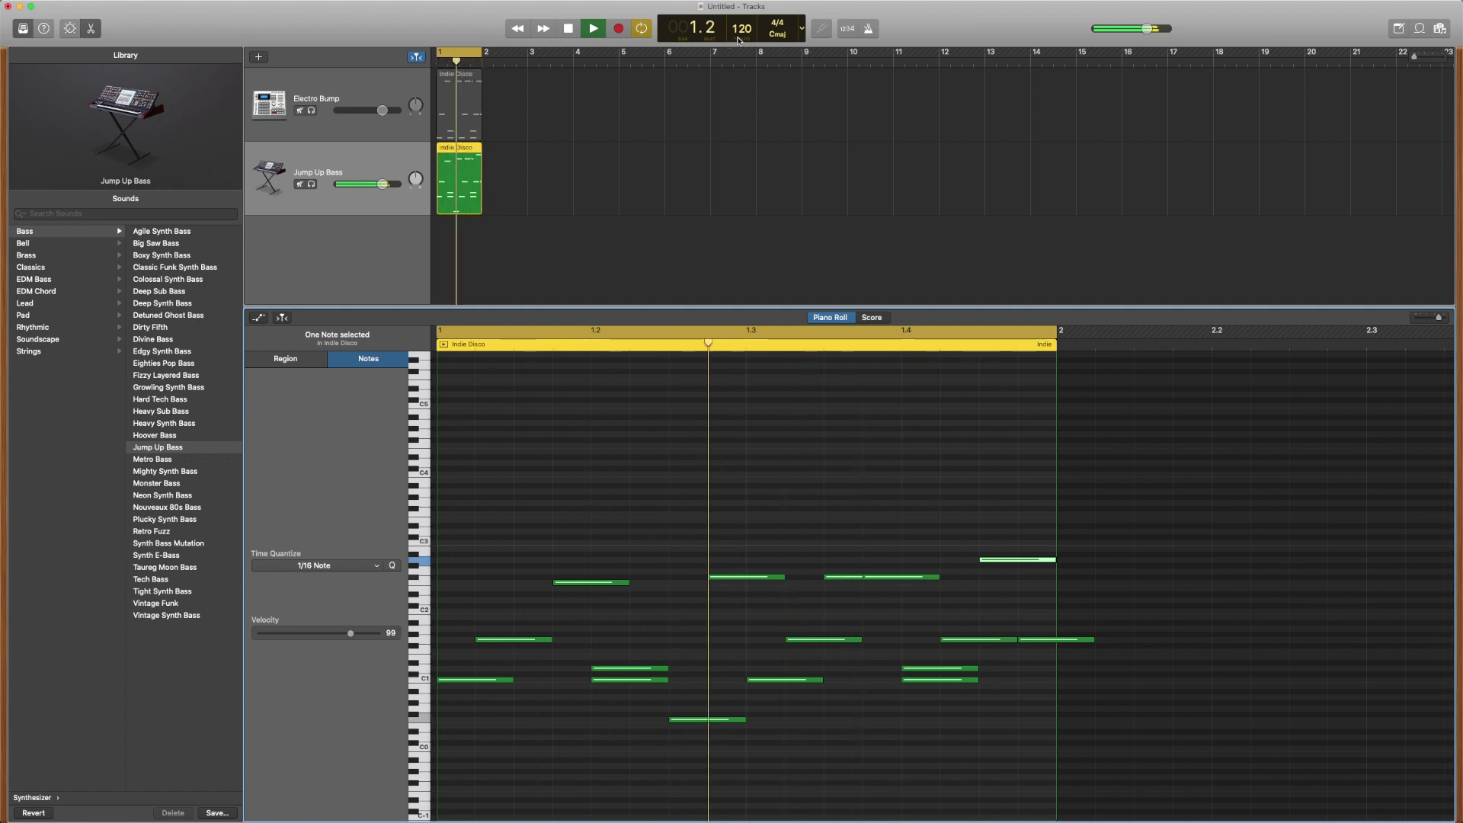
Set the project tempo to 114, audition the bass region in a loop and stop playback
left_click(567, 28)
left_click(642, 28)
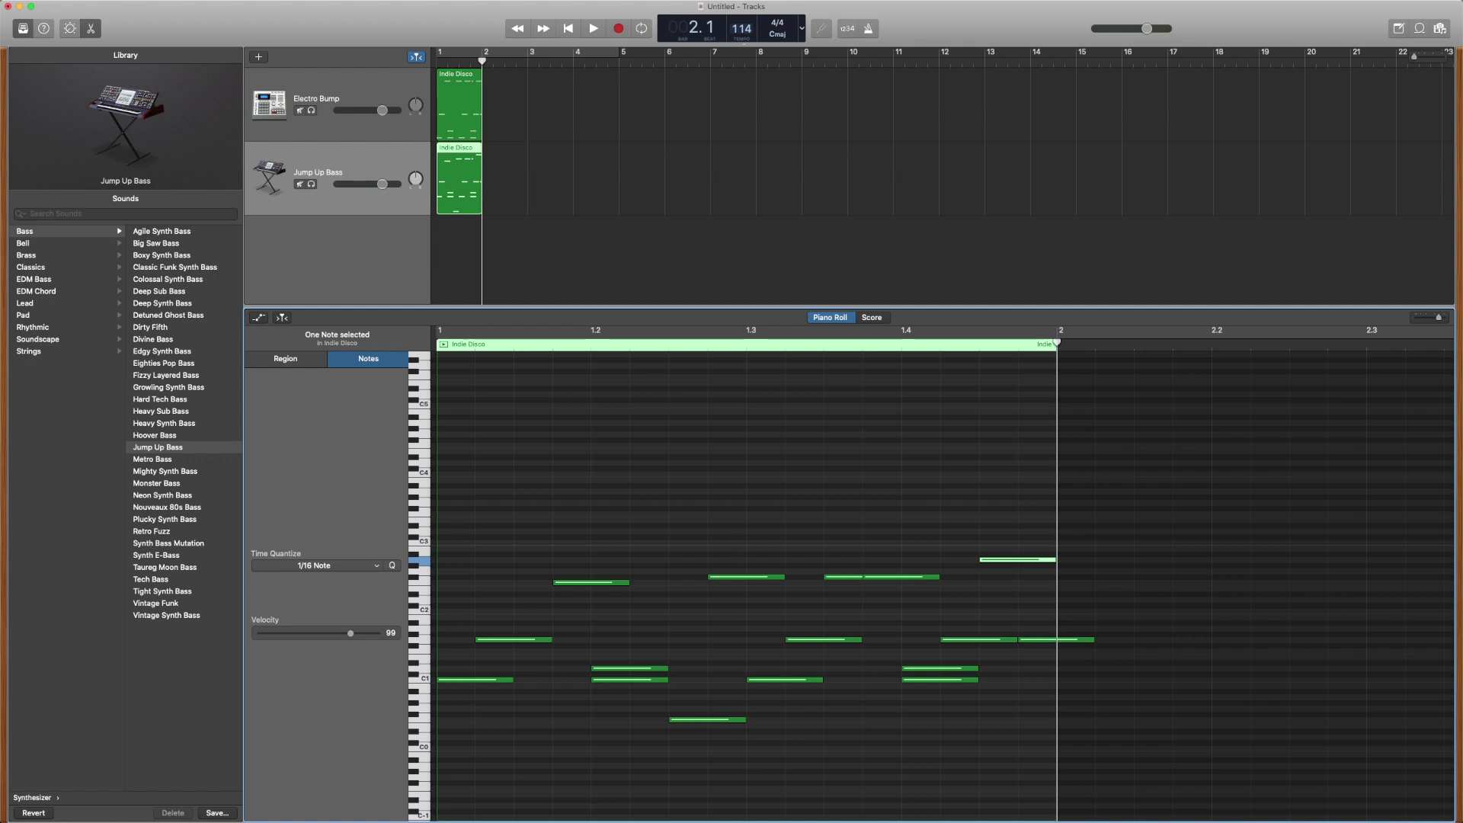
left_click(444, 347)
key("space")
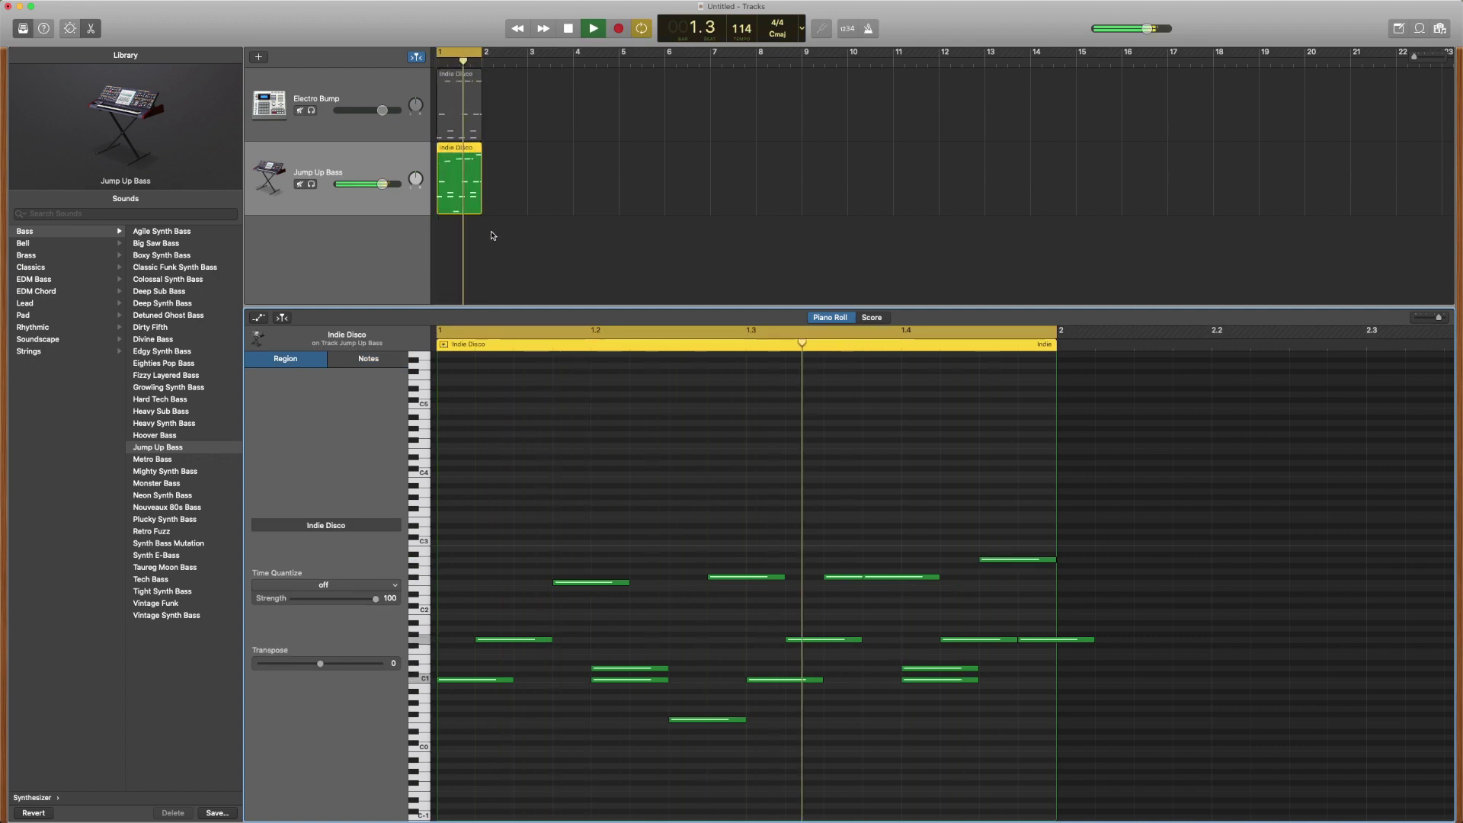
left_click(568, 29)
left_click(568, 29)
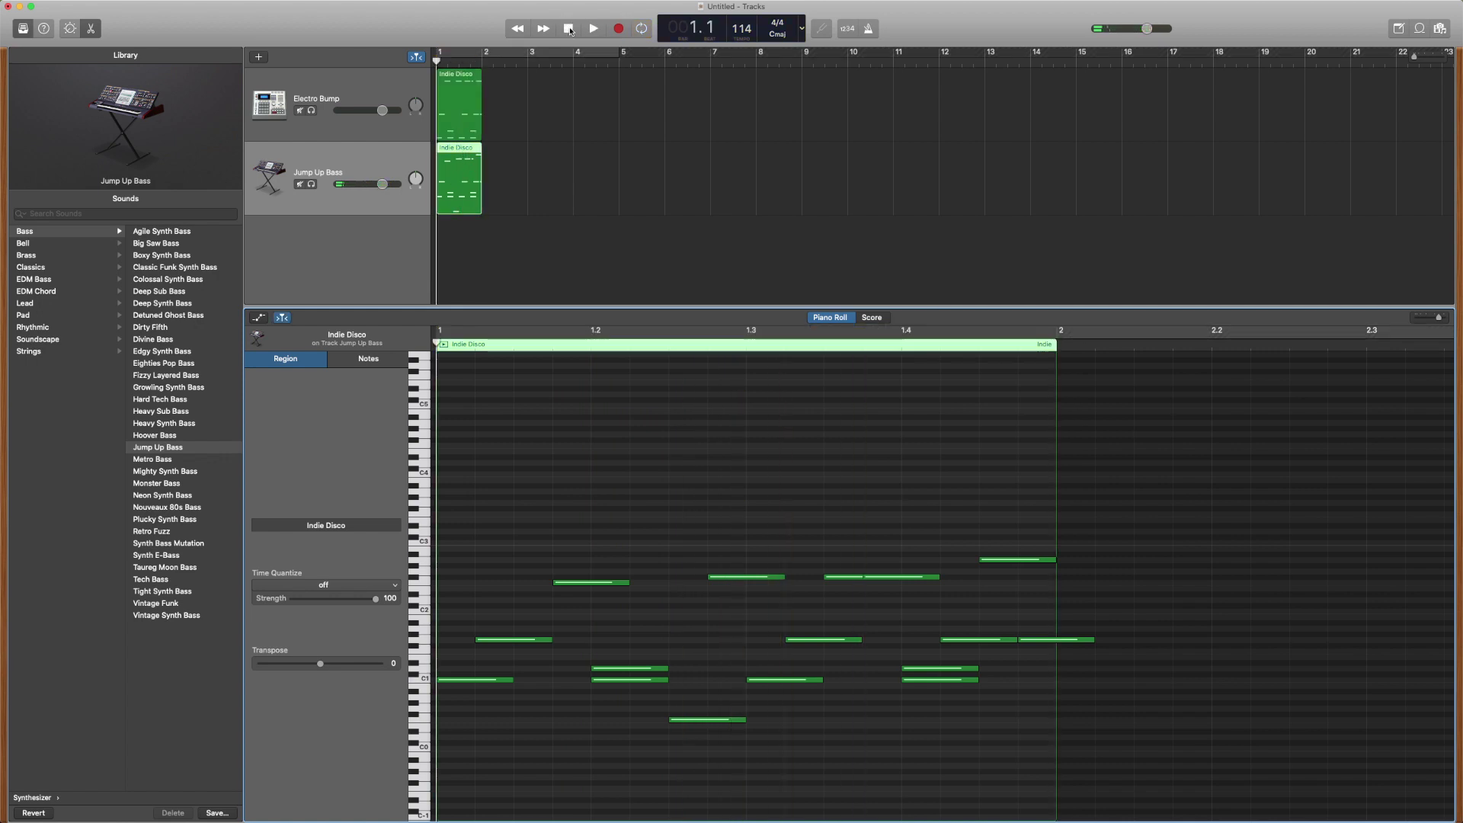
left_click(569, 31)
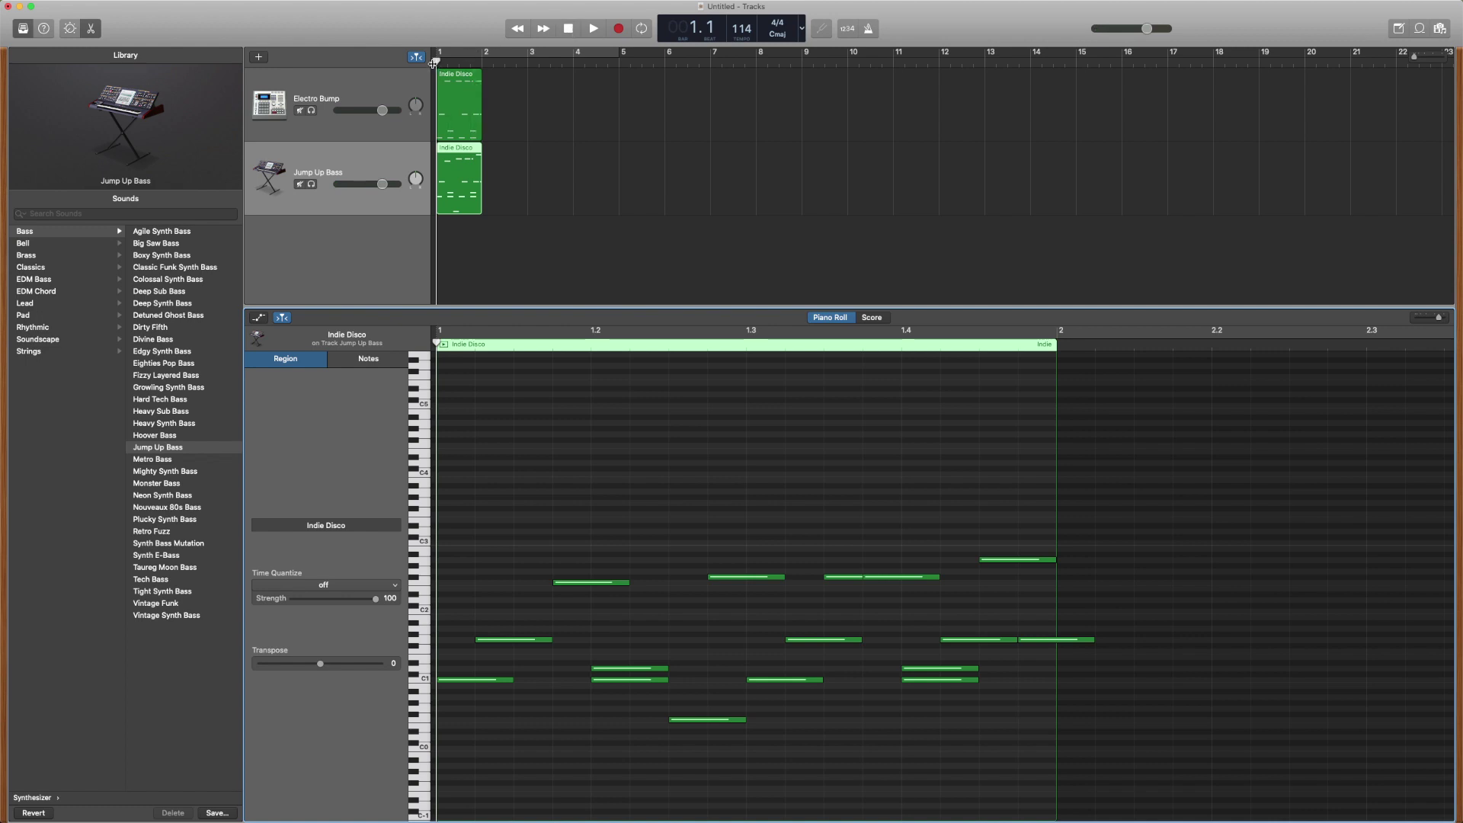
Set the cycle area to bar 1 and play the drum and bass tracks together
left_click_drag(439, 55, 482, 86)
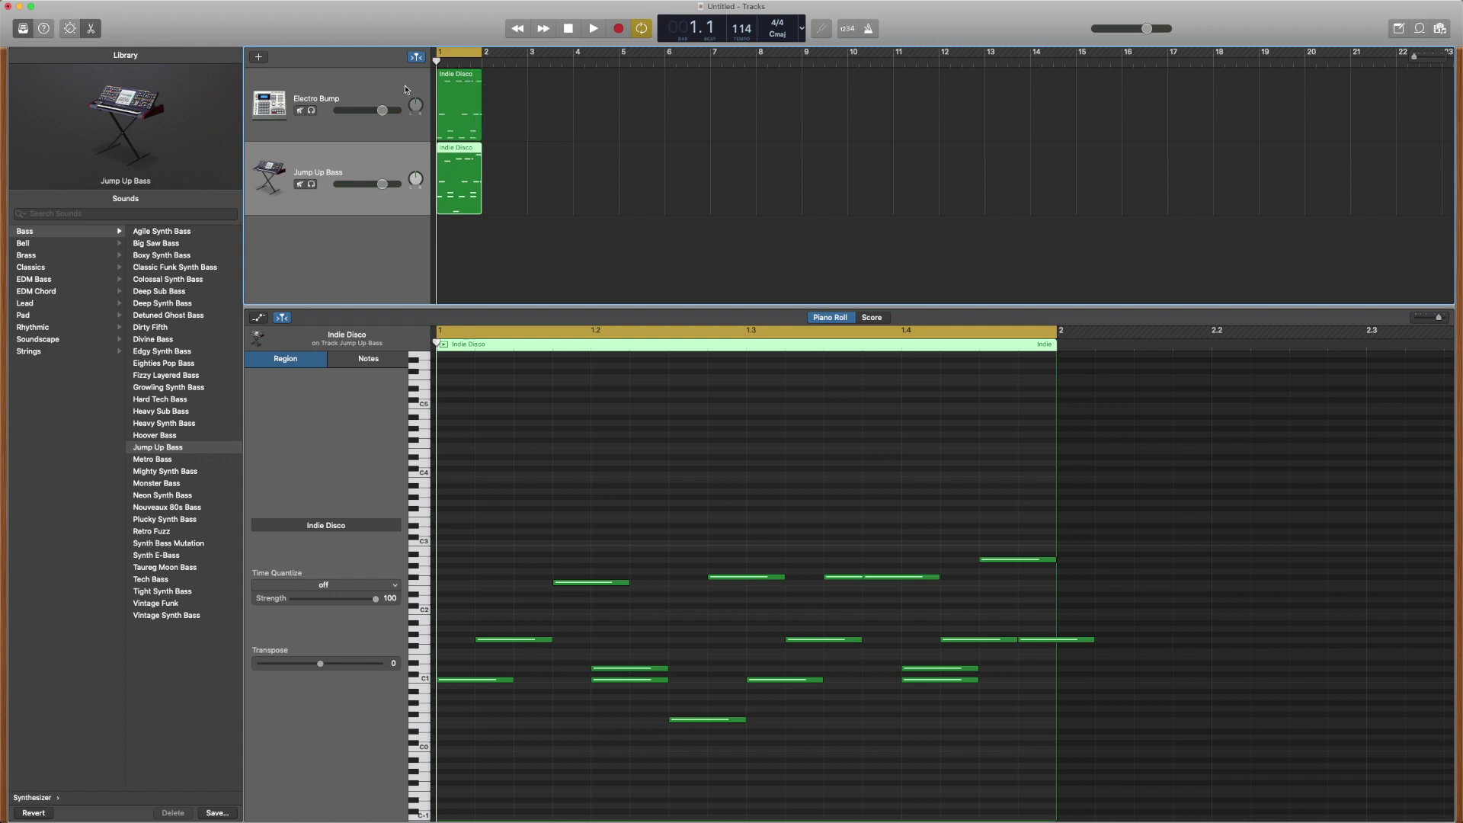
left_click(593, 29)
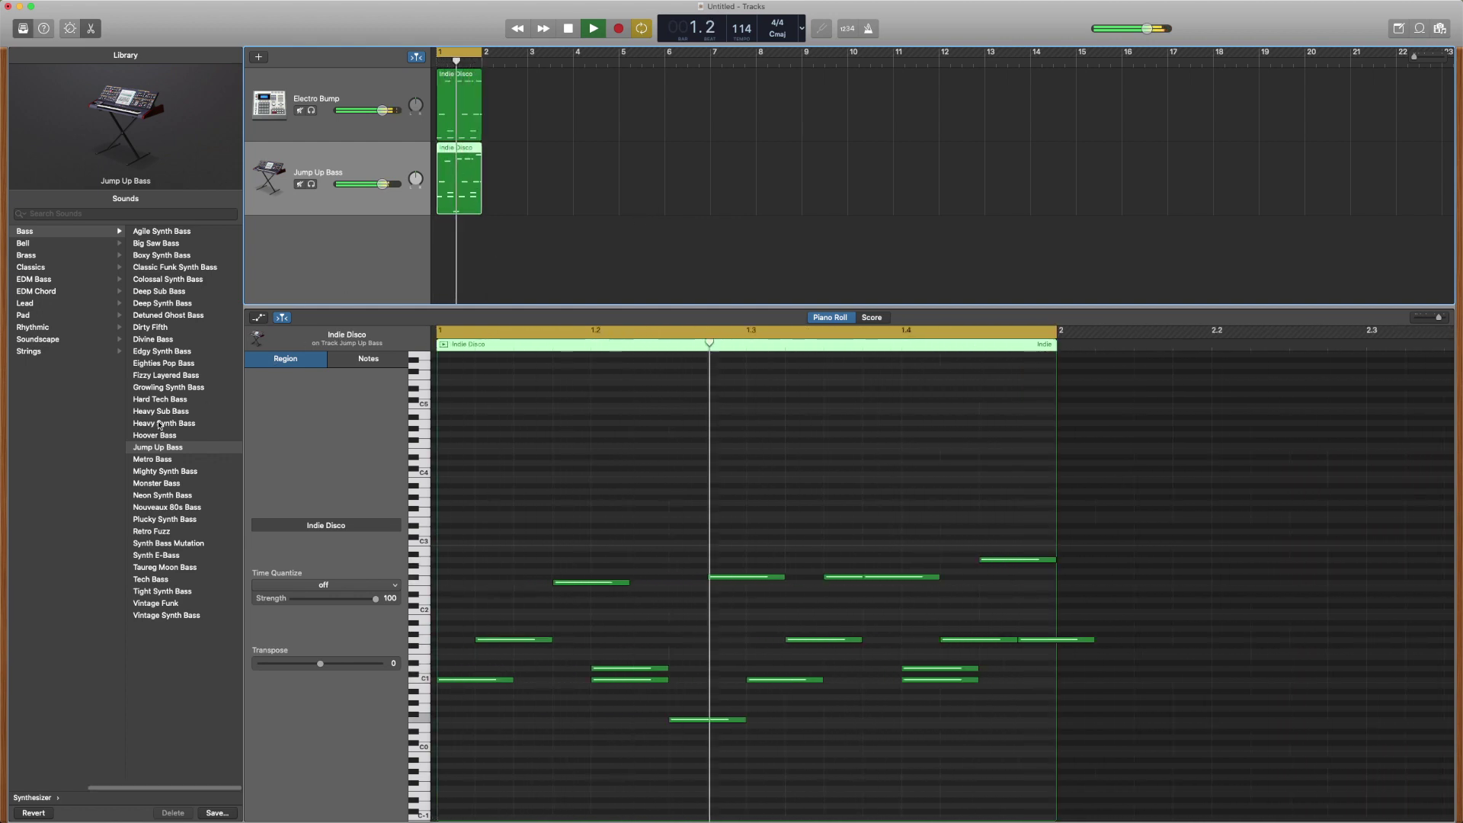
Try the Metro Bass sound on the second track, switch it back to Jump Up Bass and stop playback
left_click(153, 460)
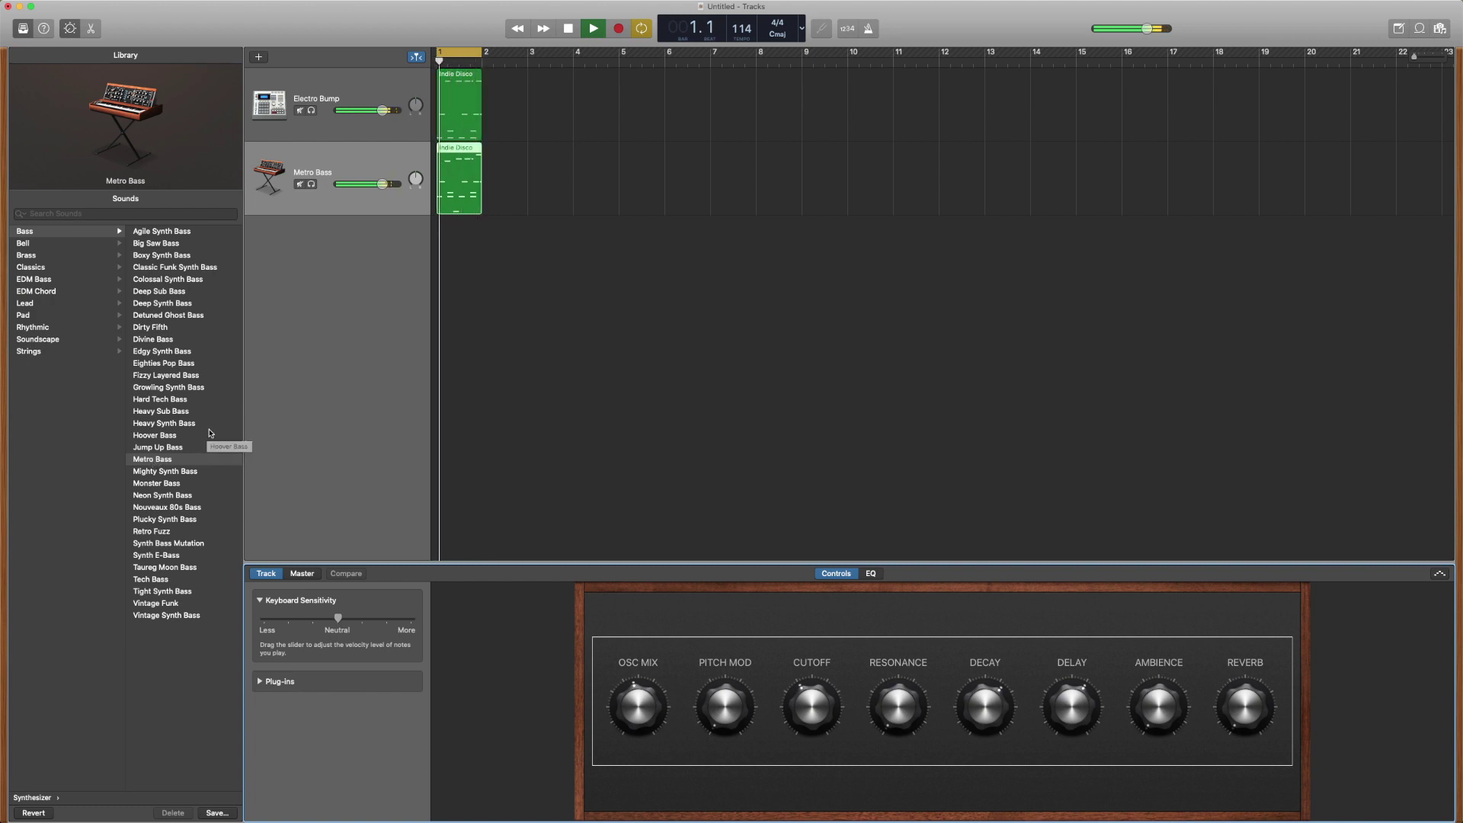
left_click(154, 448)
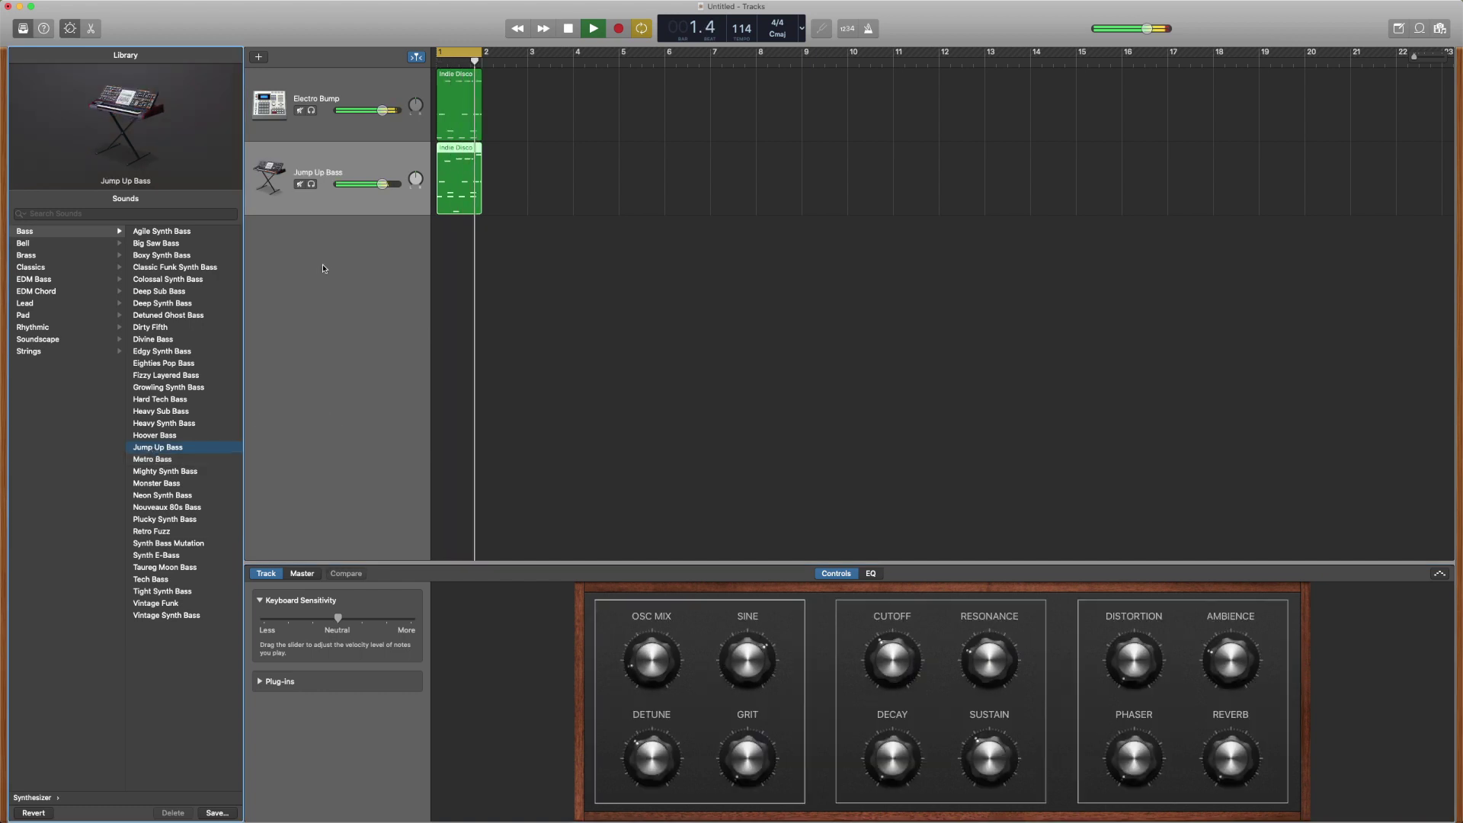
left_click(568, 29)
left_click(567, 29)
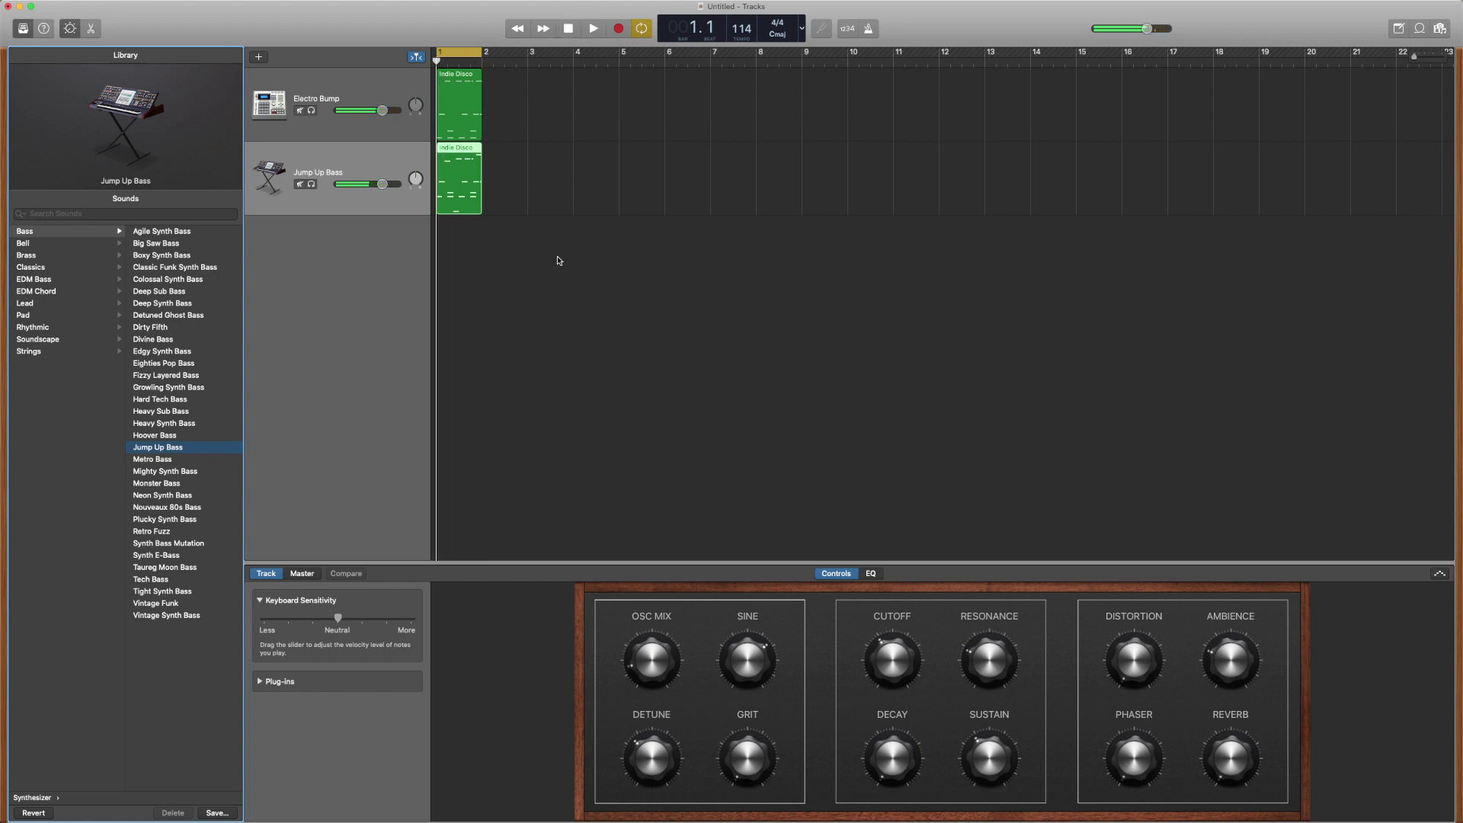
Add a new software instrument track and paste a copy of the Jump Up Bass region onto it at bar 1
right_click(289, 230)
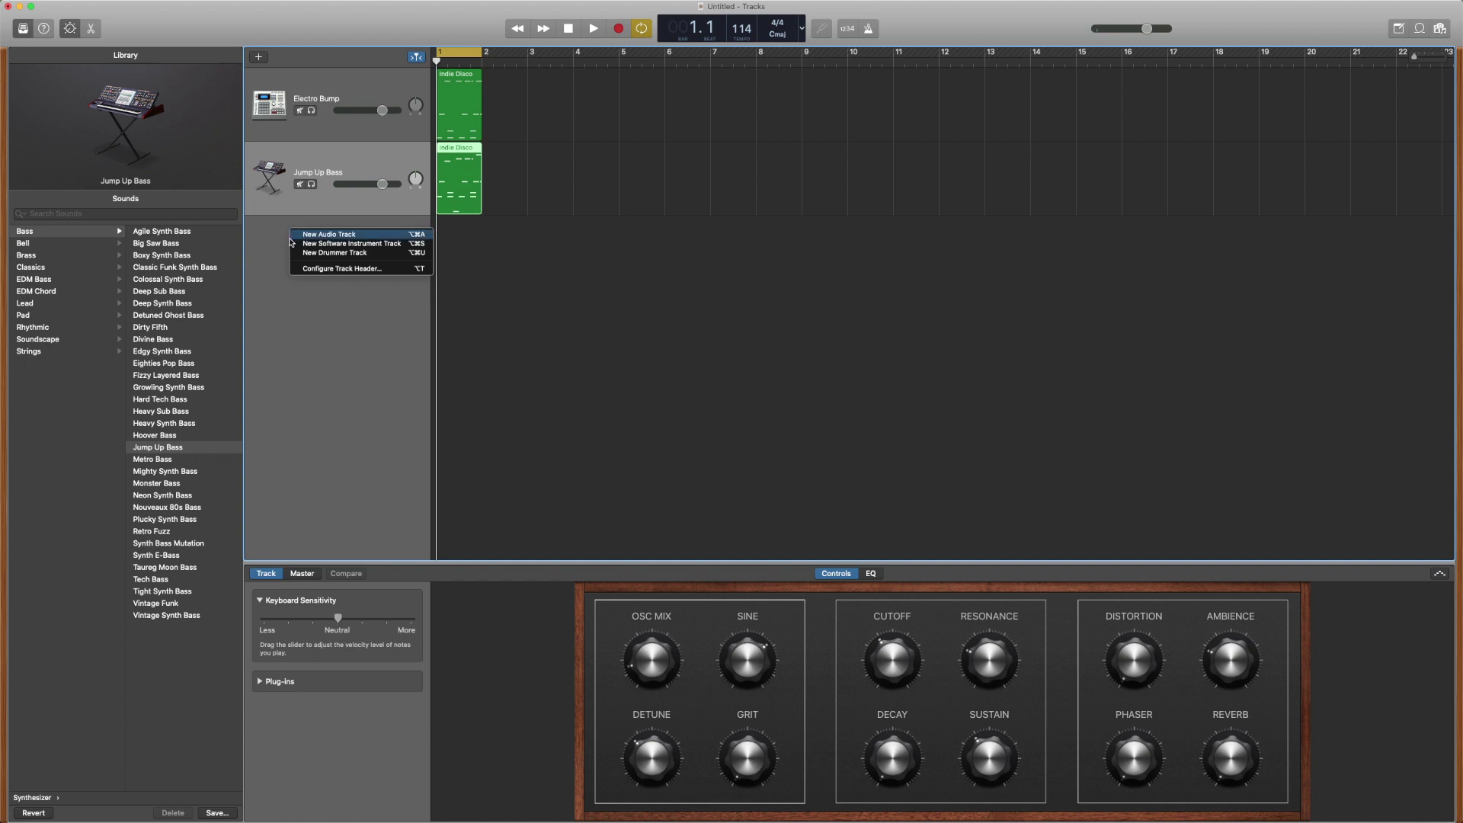
left_click(316, 242)
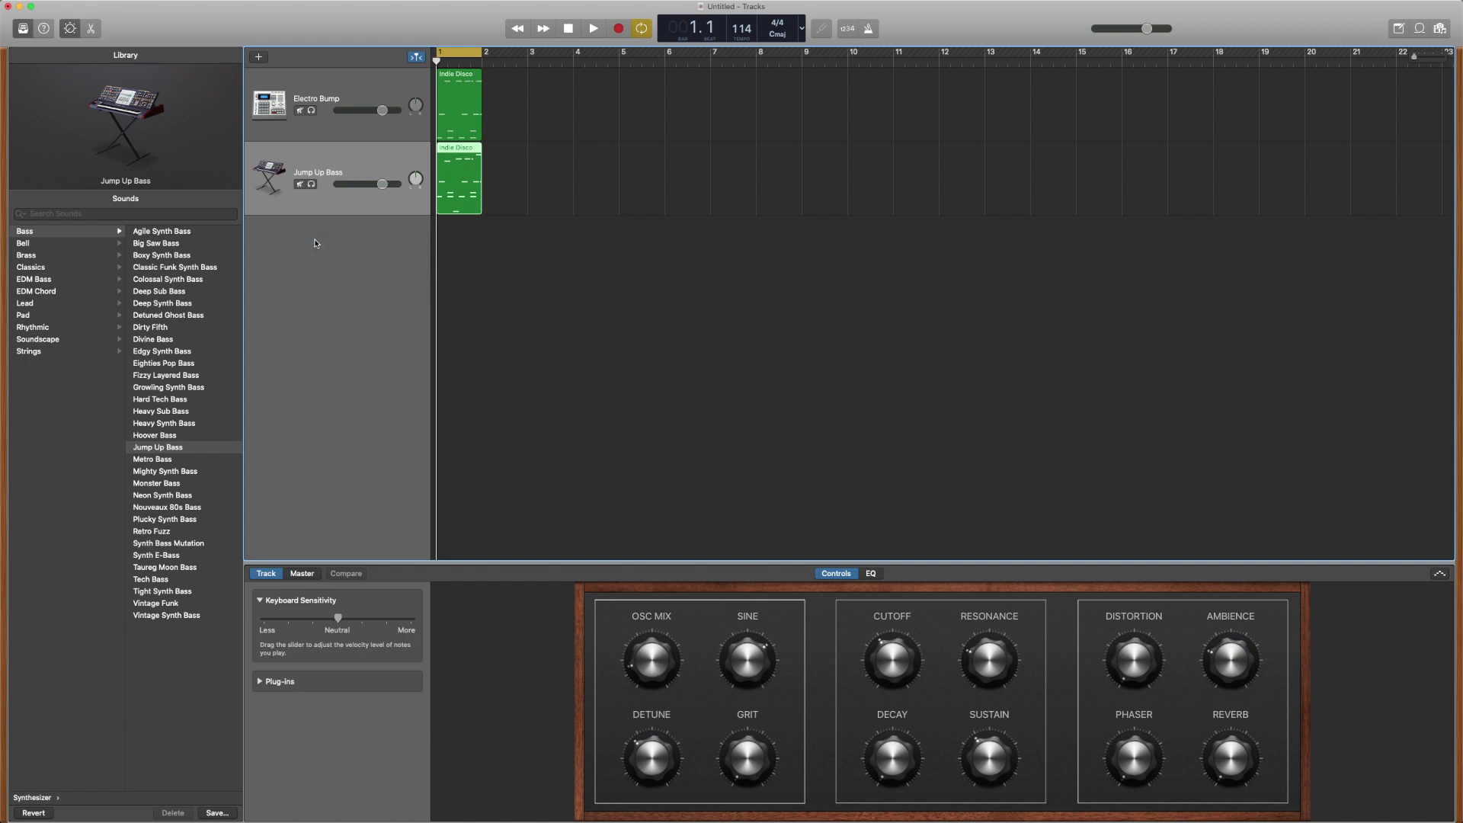
right_click(446, 147)
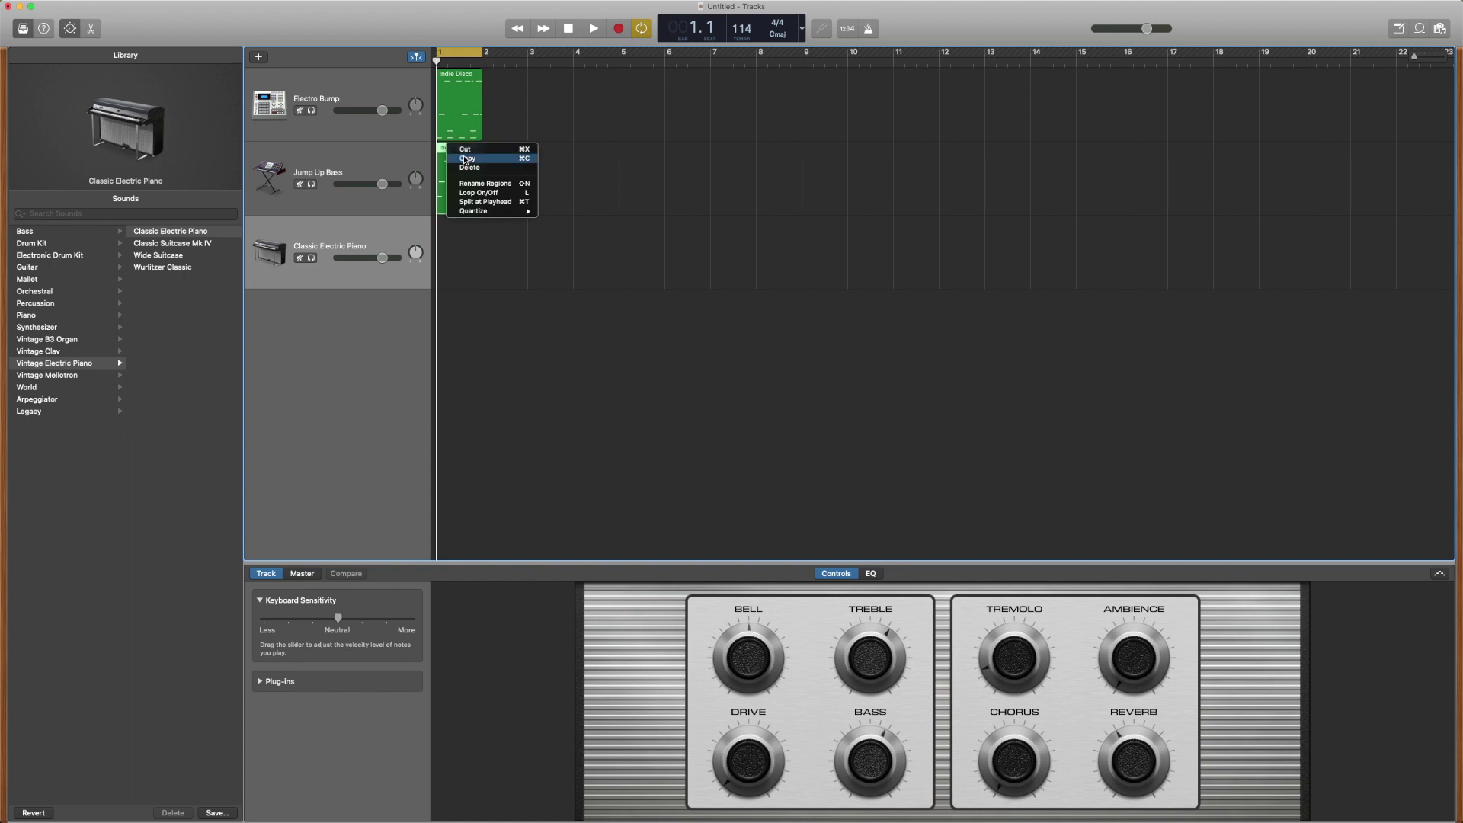
left_click(439, 241)
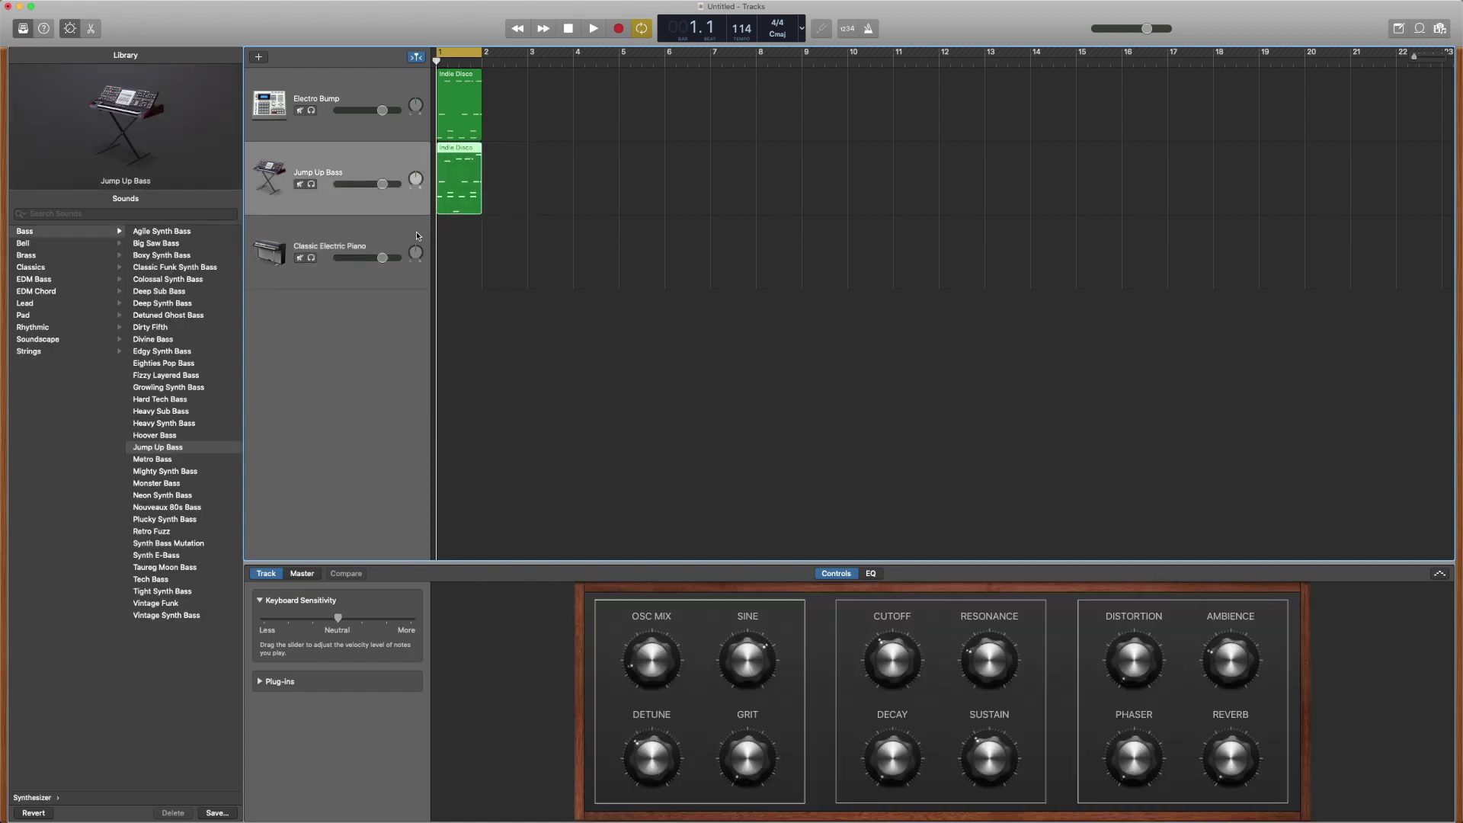
left_click(400, 230)
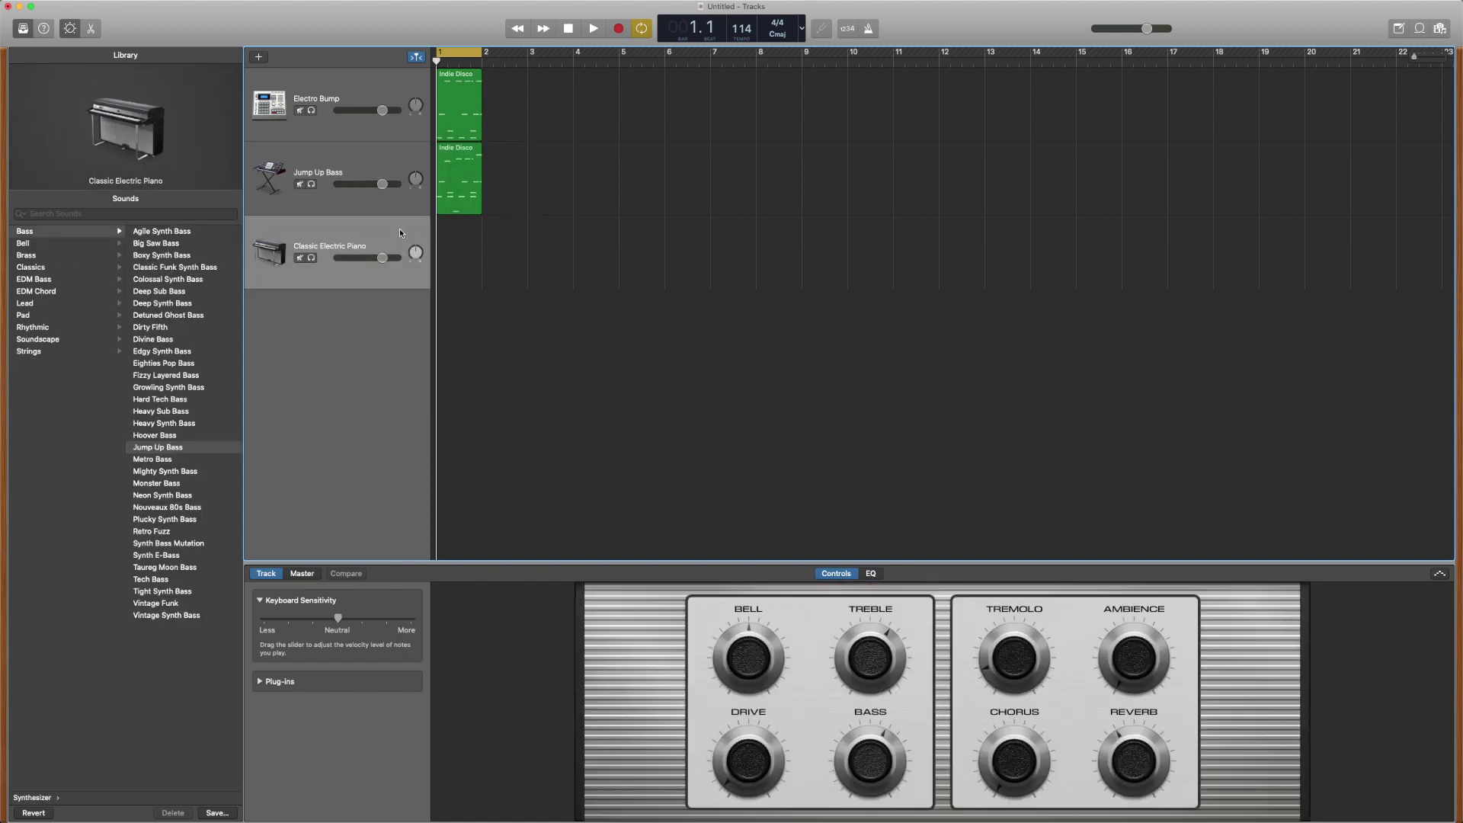
right_click(442, 239)
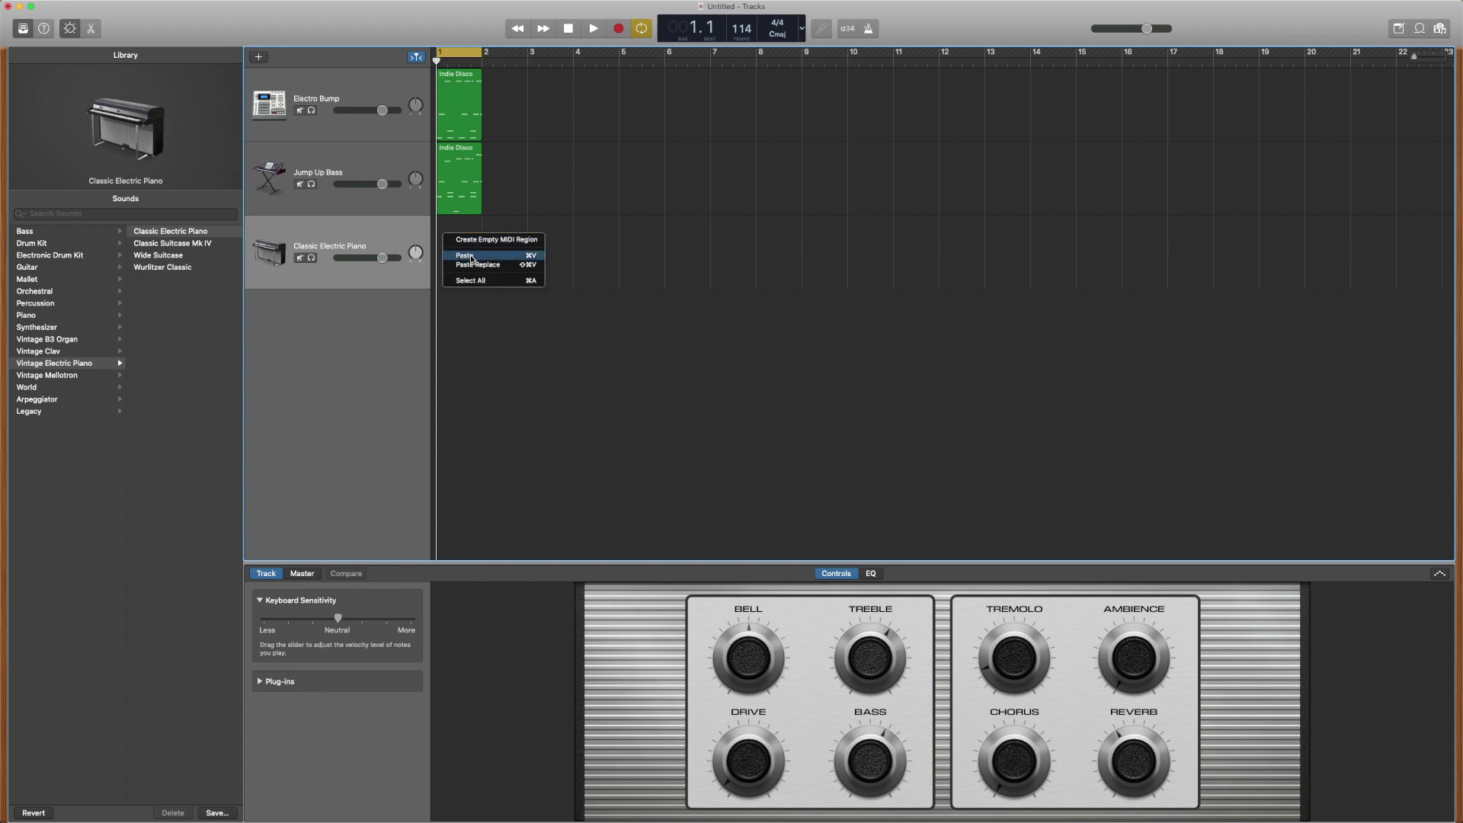
left_click(471, 256)
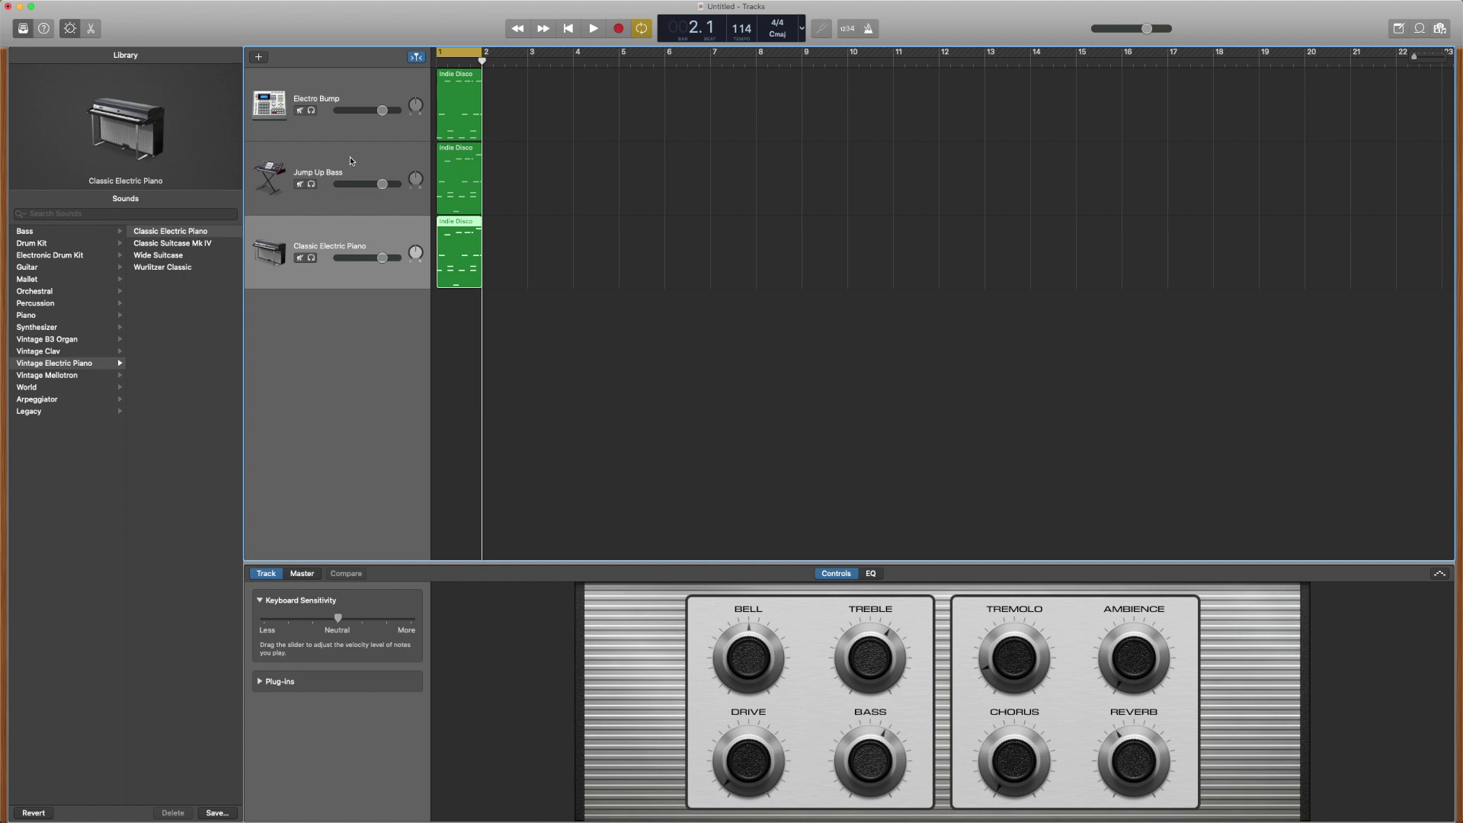
Open the Jump Up Bass region in the Piano Roll, audition it soloed and stop playback
left_click(401, 155)
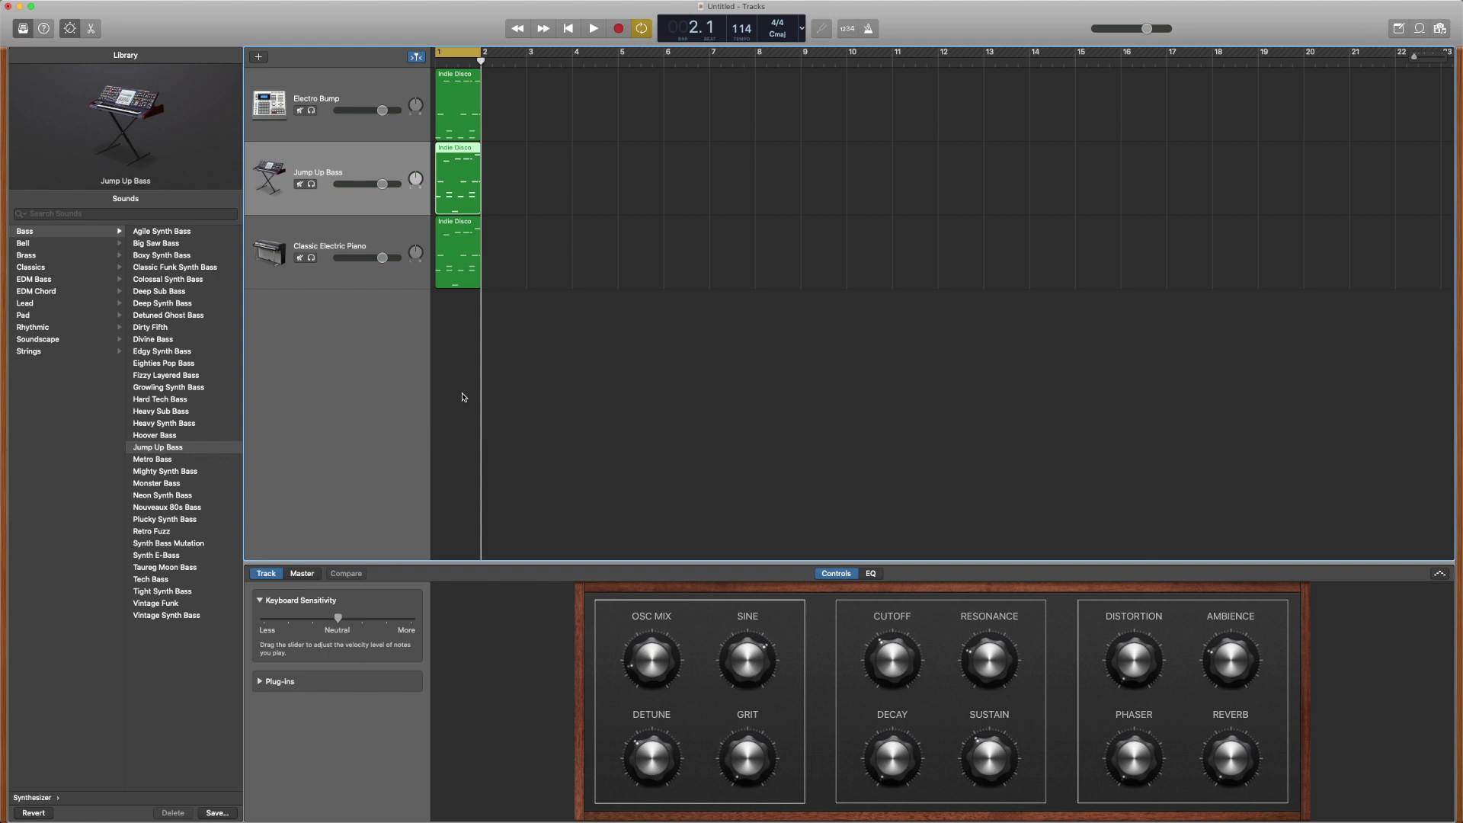
double_click(455, 149)
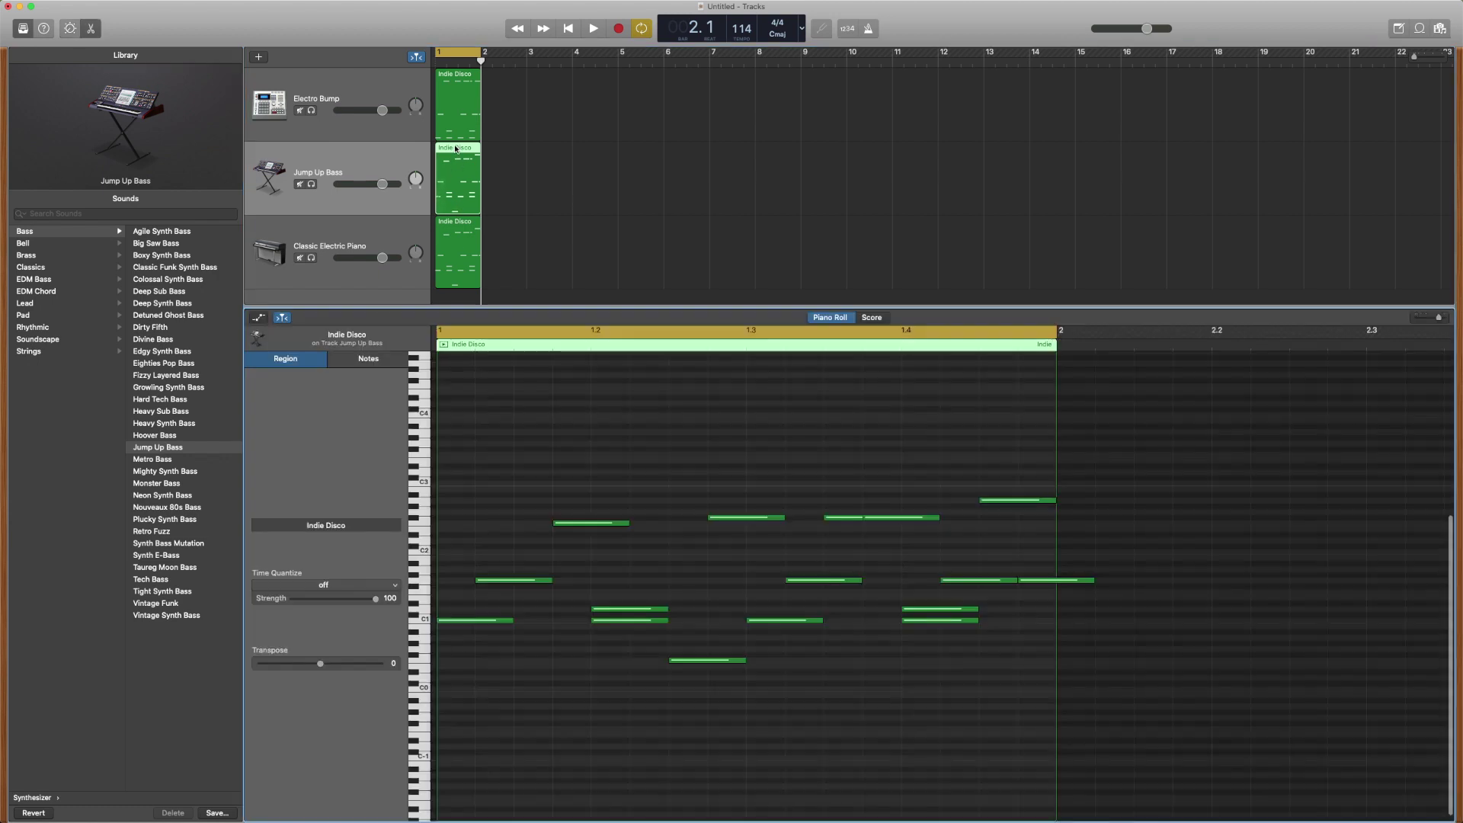
left_click(446, 347)
key("space")
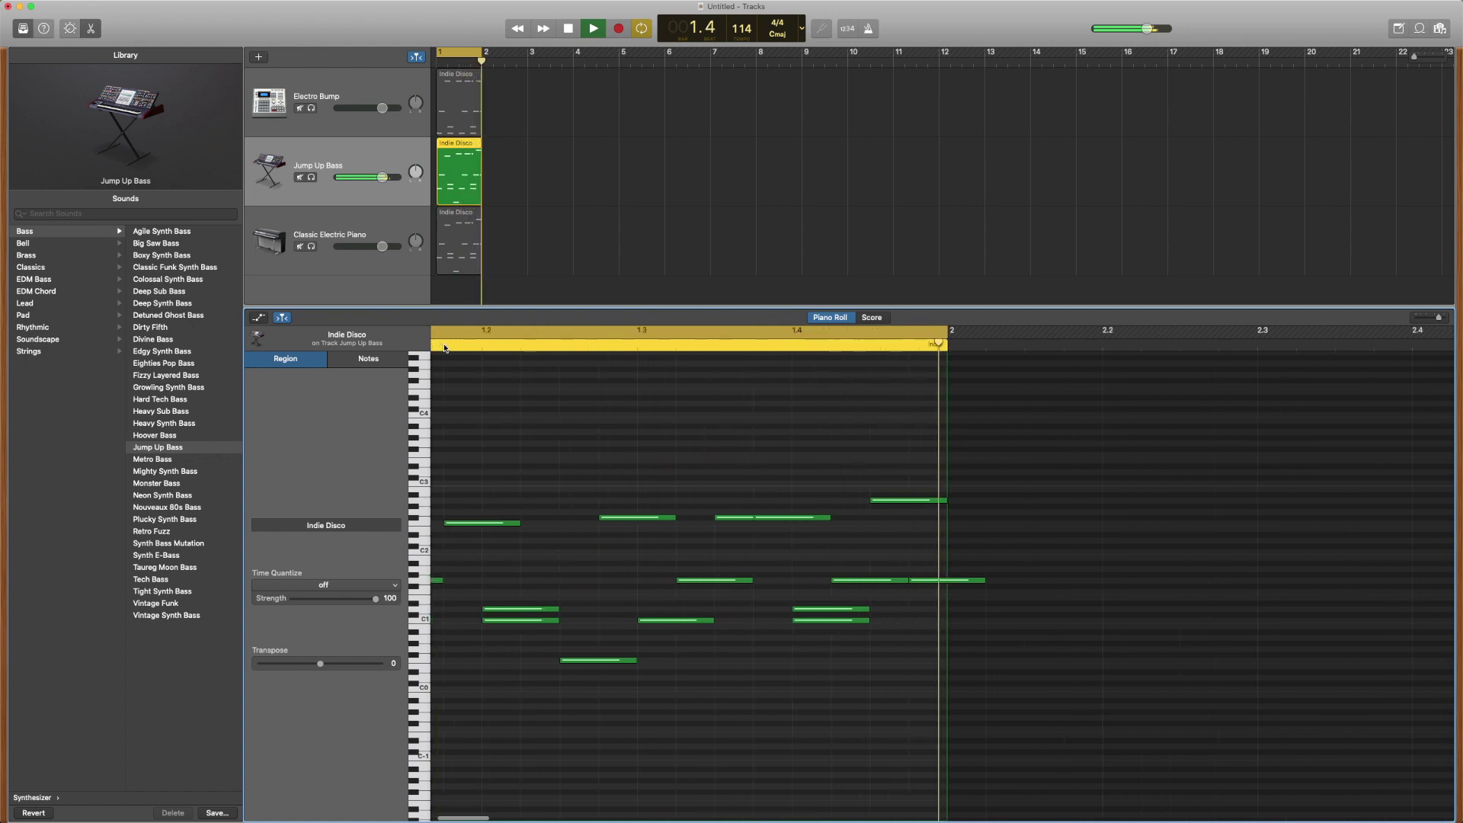
key("space")
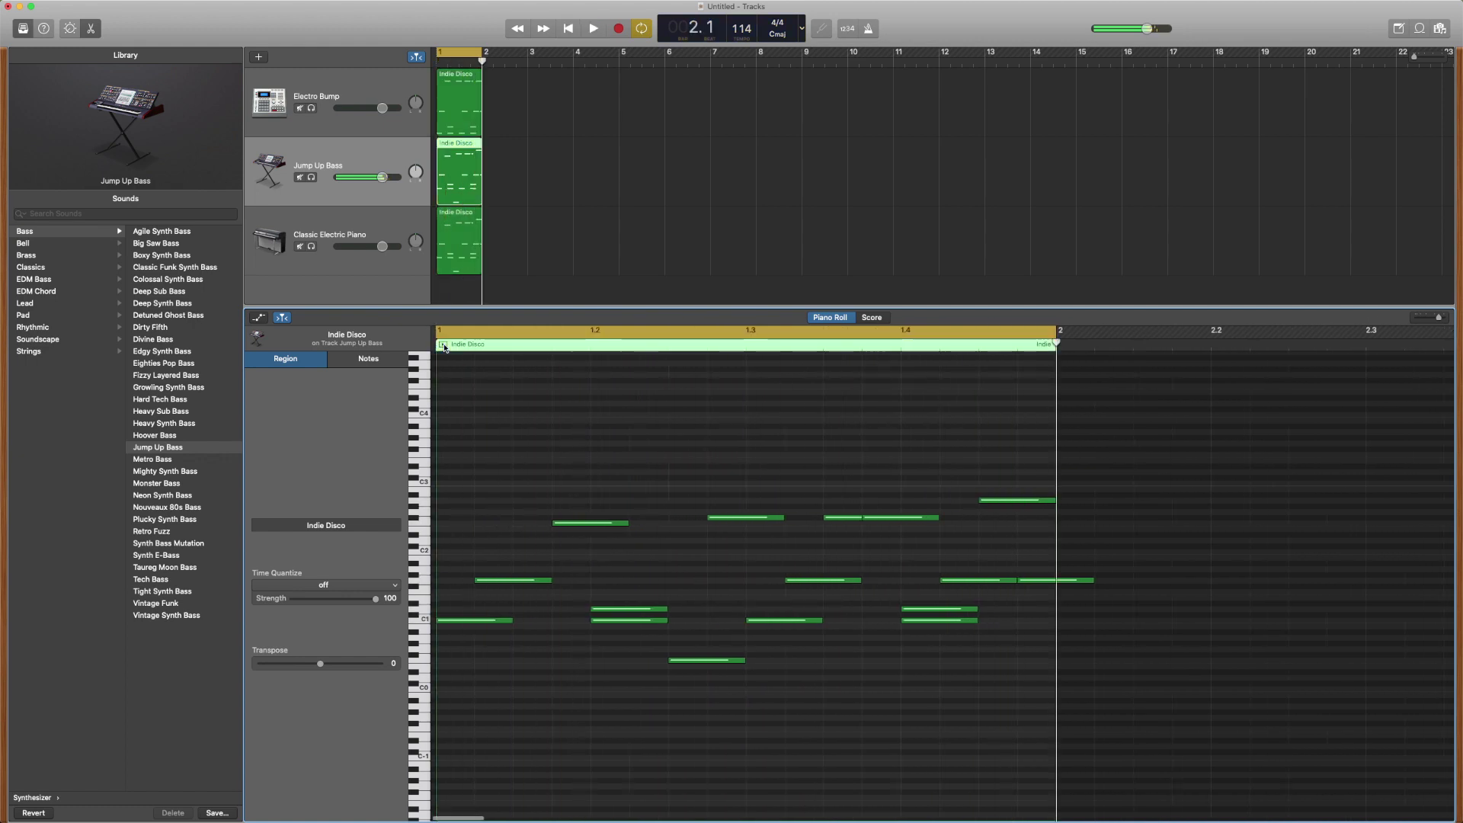
Open the Classic Electric Piano region in the Piano Roll, audition it soloed and stop playback
left_click(397, 212)
double_click(456, 215)
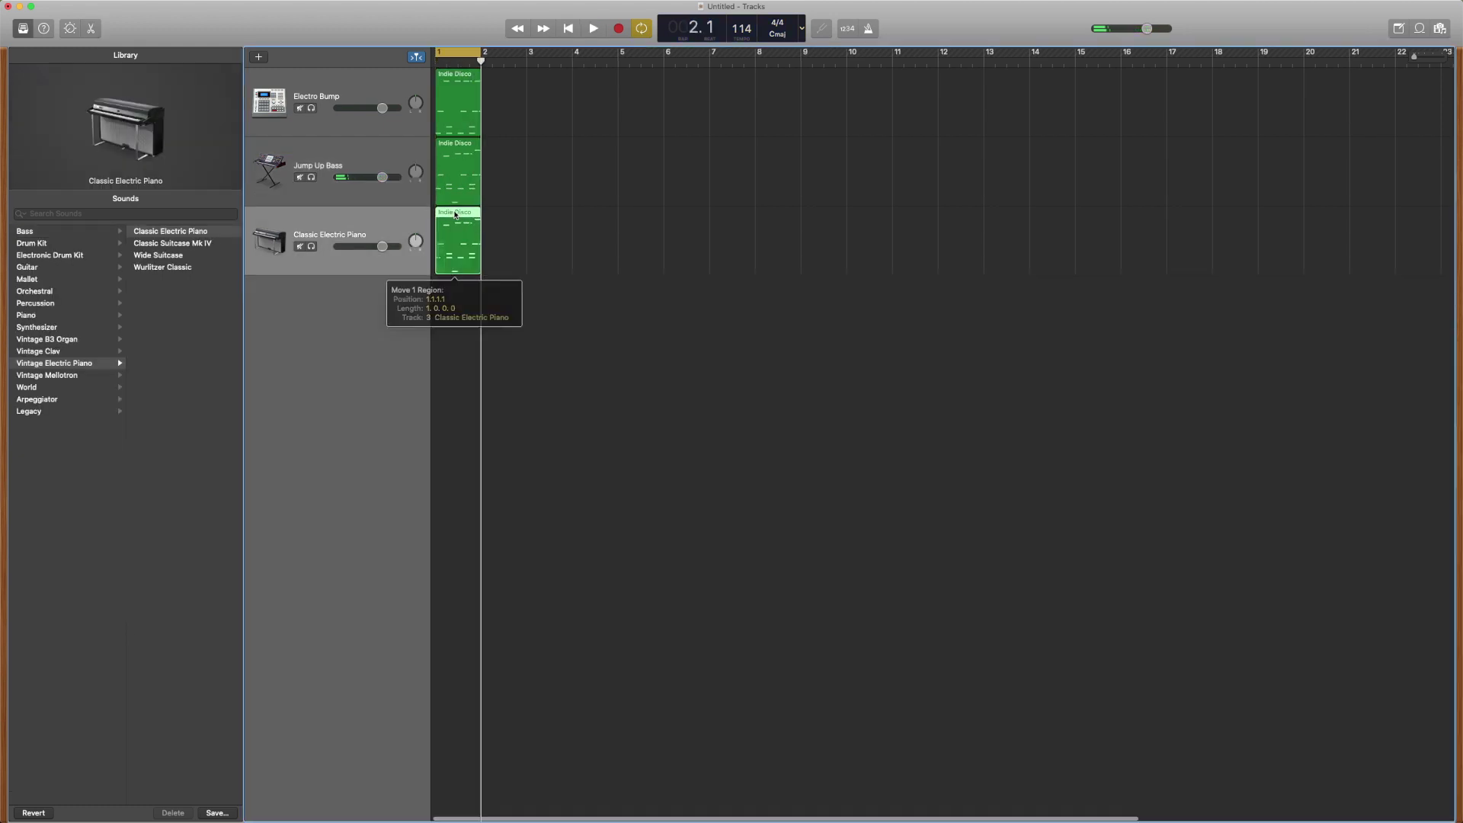
double_click(456, 223)
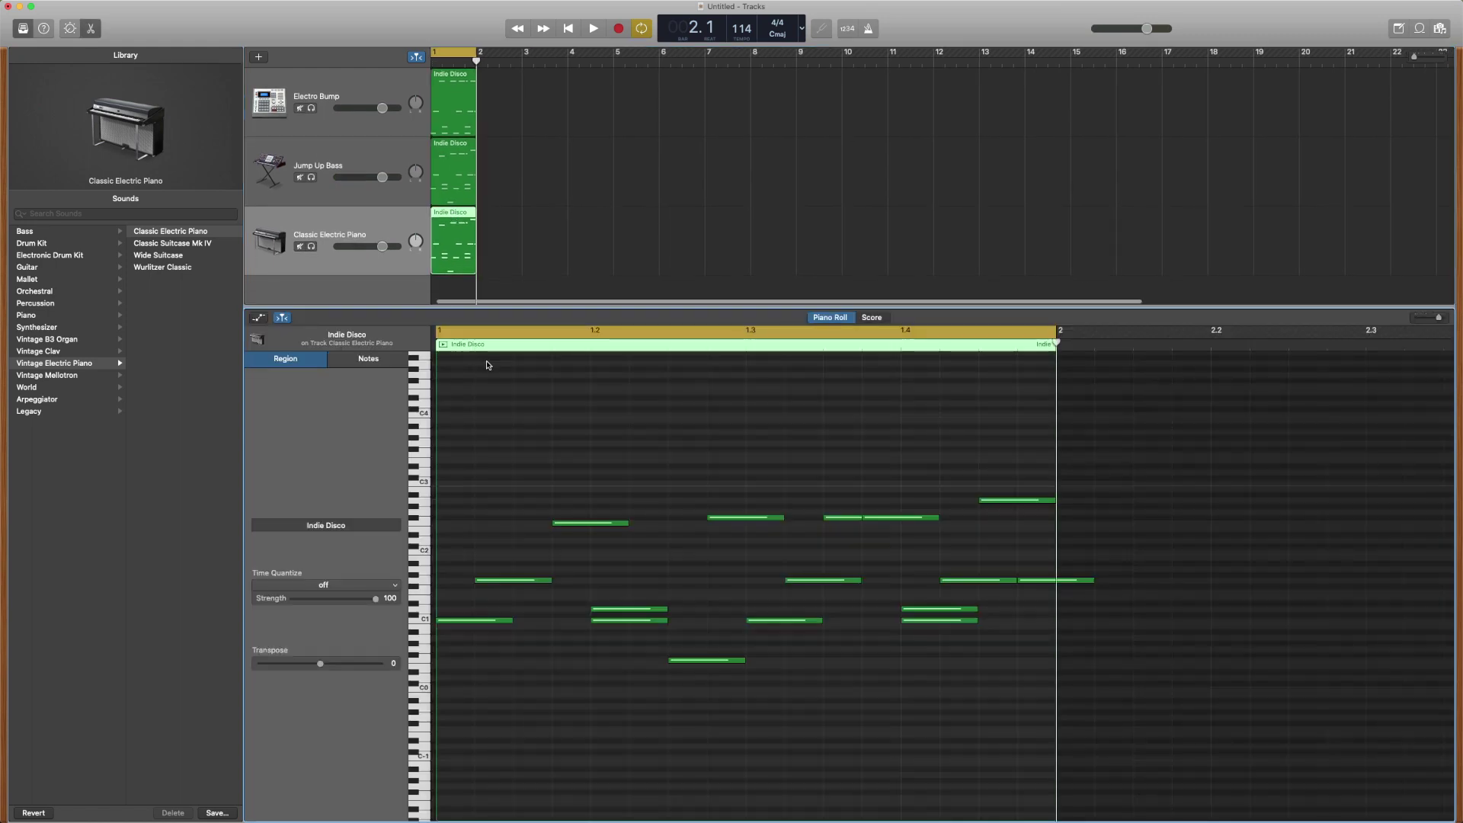
key("space")
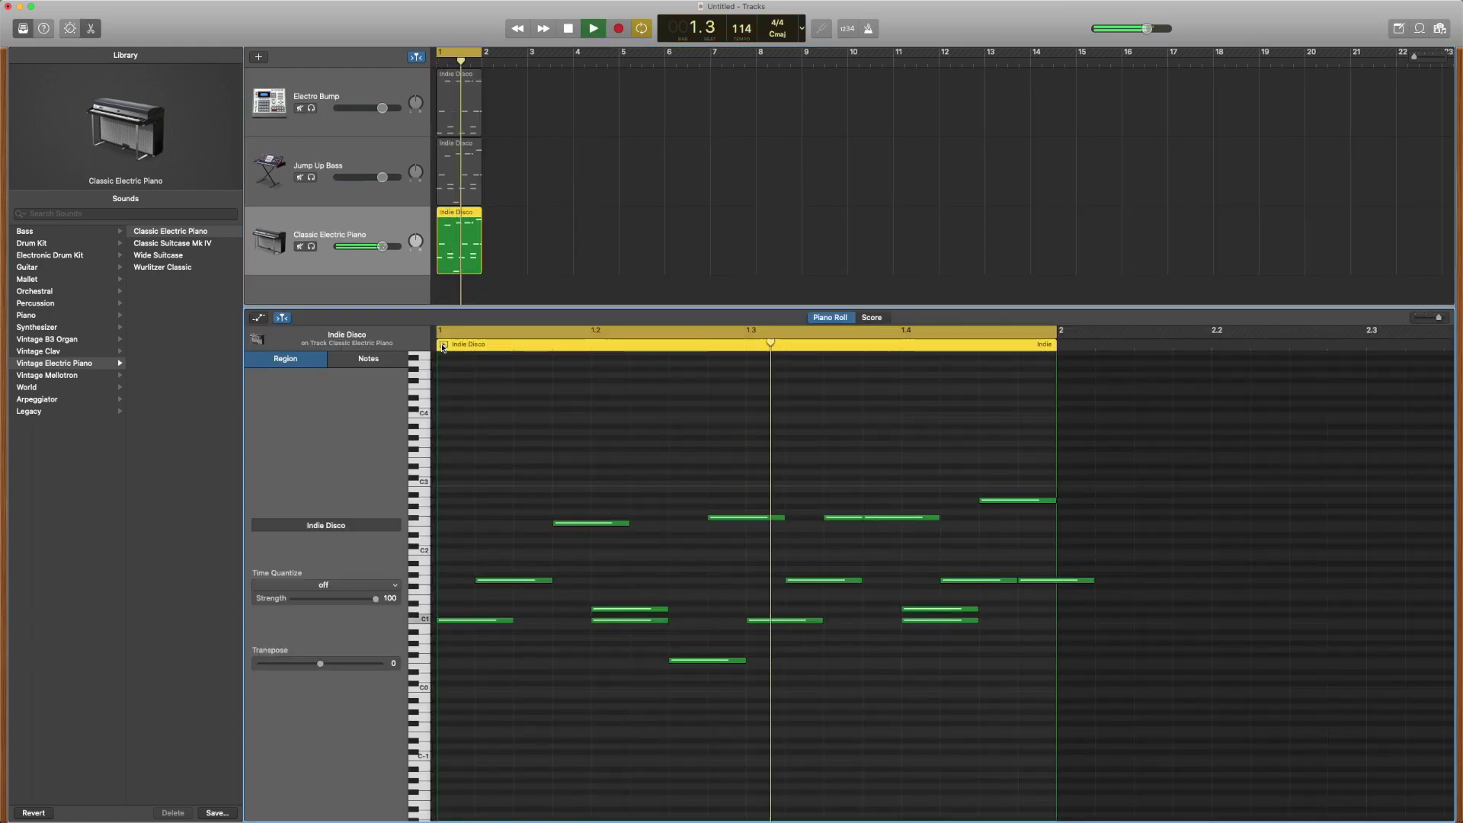
key("space")
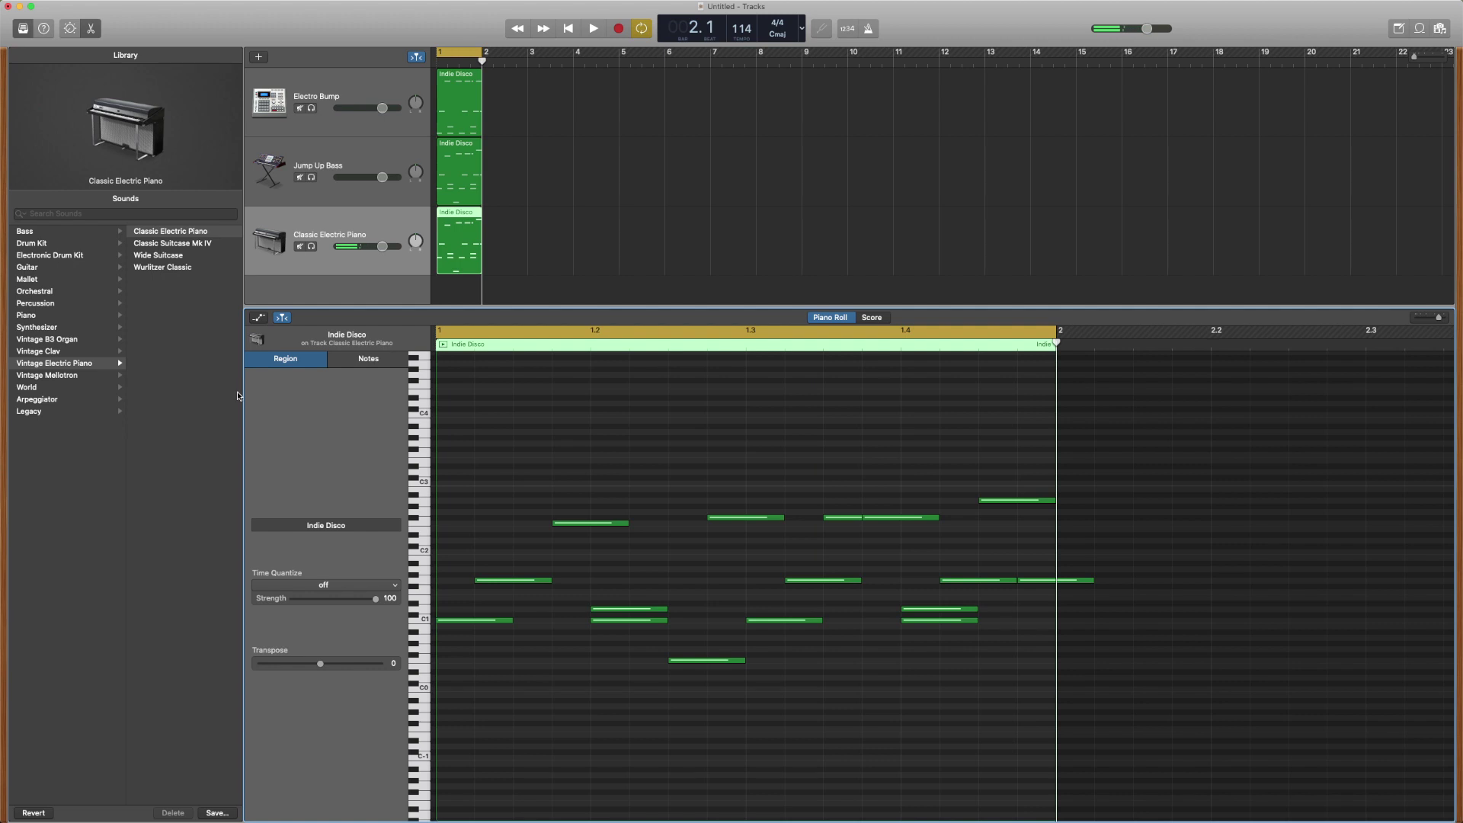
Change the third track's sound to the synthesizer bass Metro Bass and audition its region soloed
left_click(34, 328)
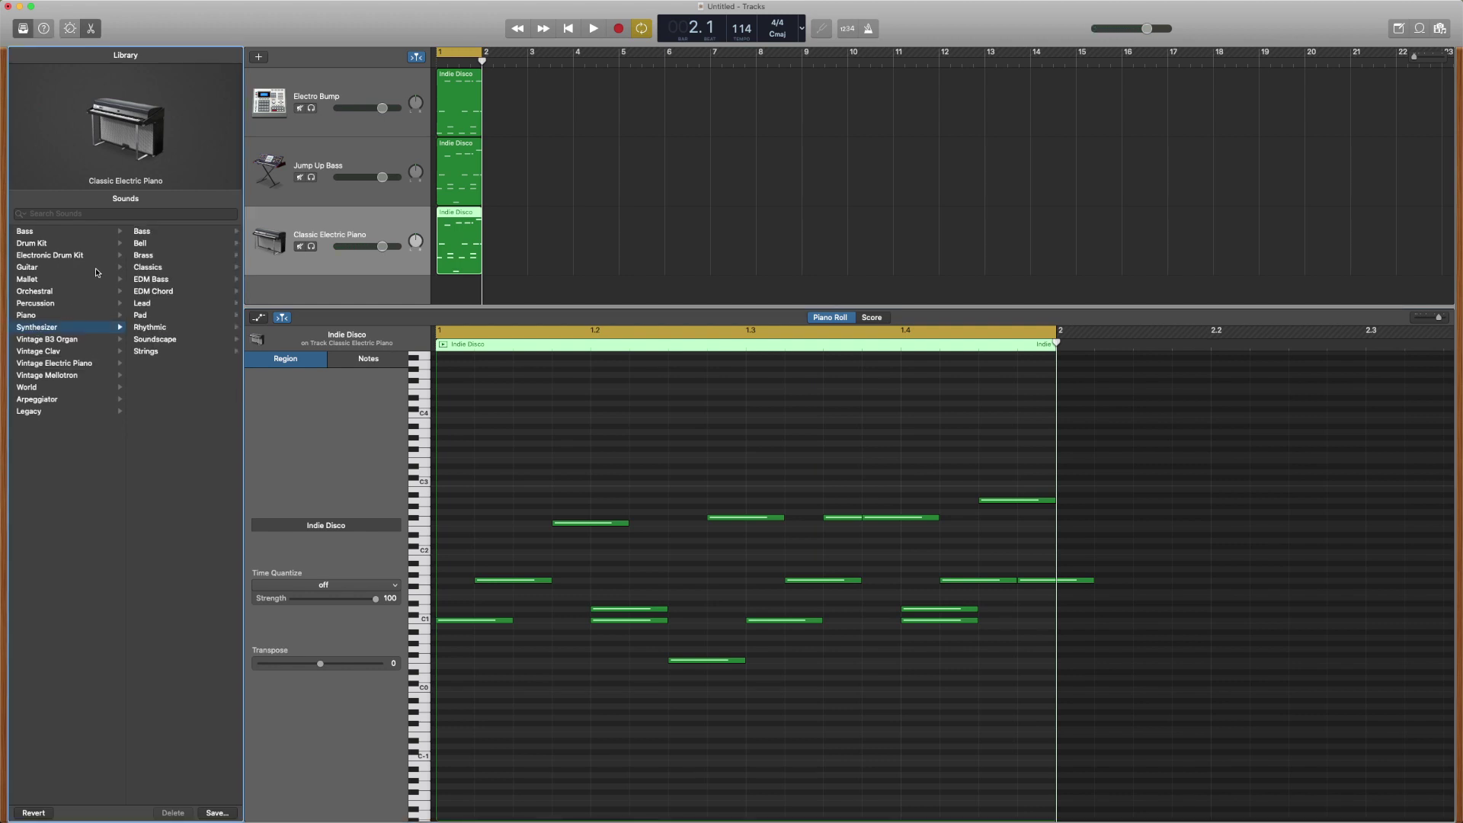
left_click(149, 230)
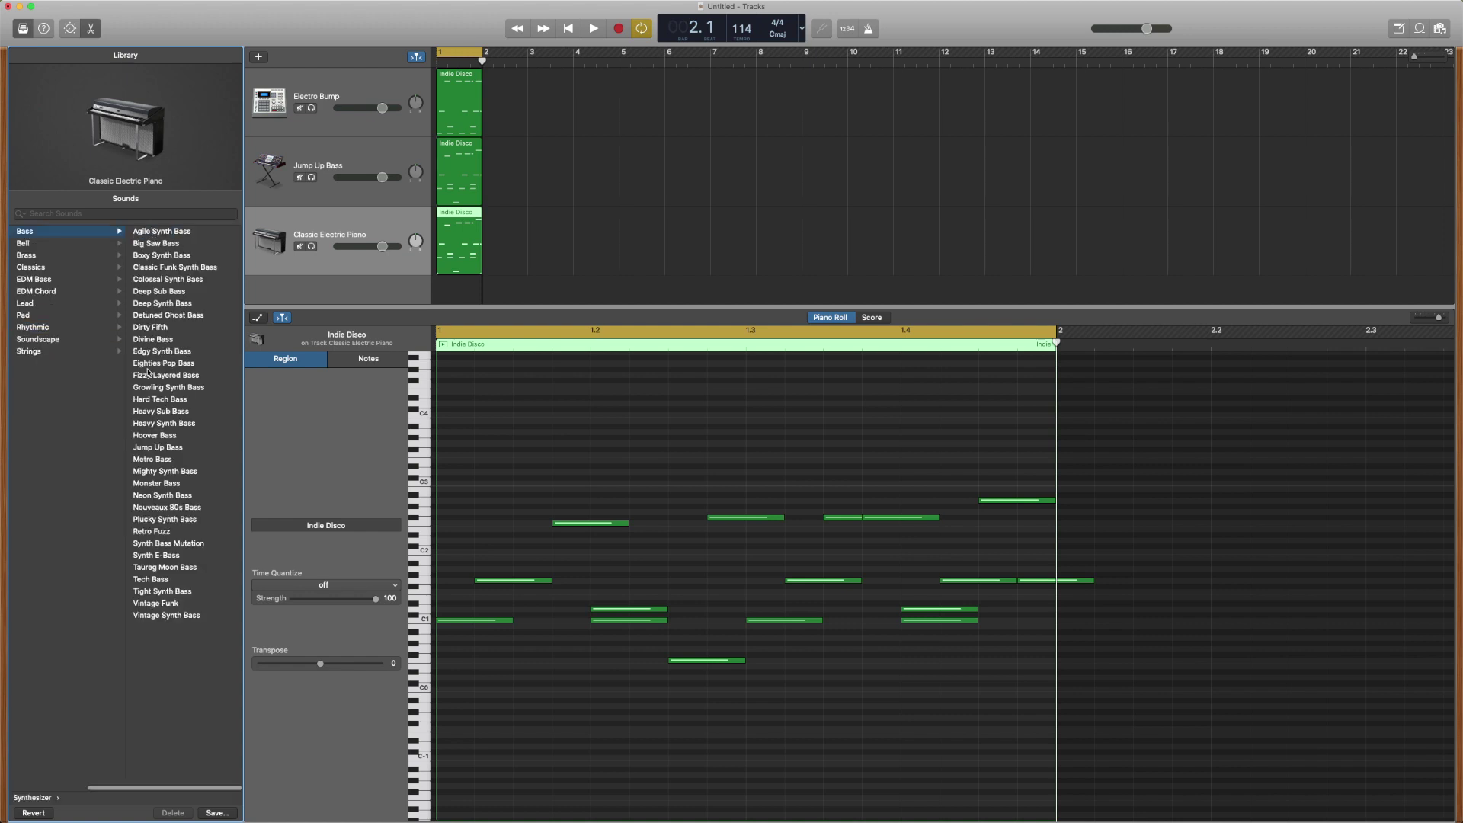
left_click(153, 459)
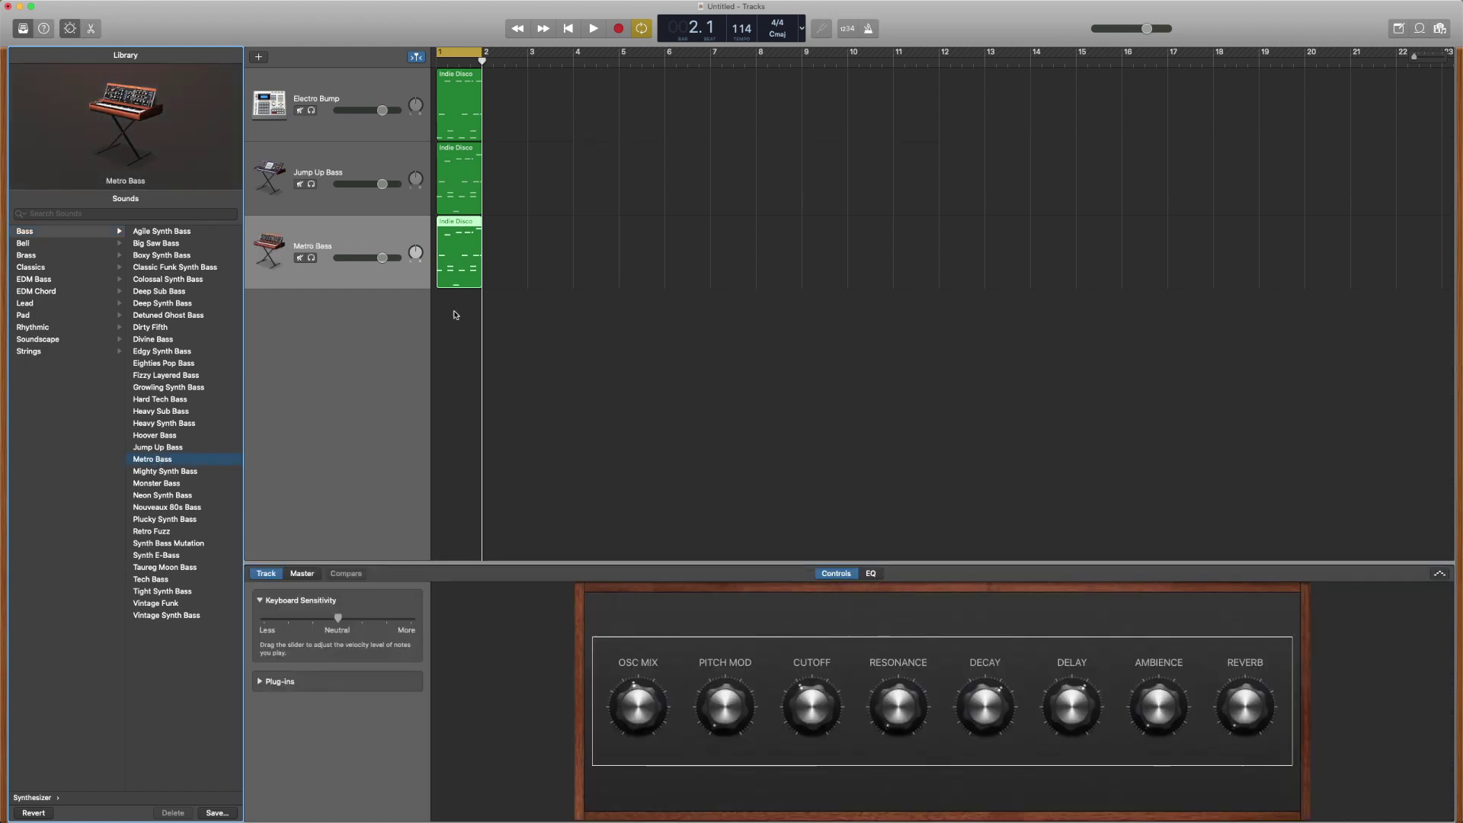
double_click(460, 230)
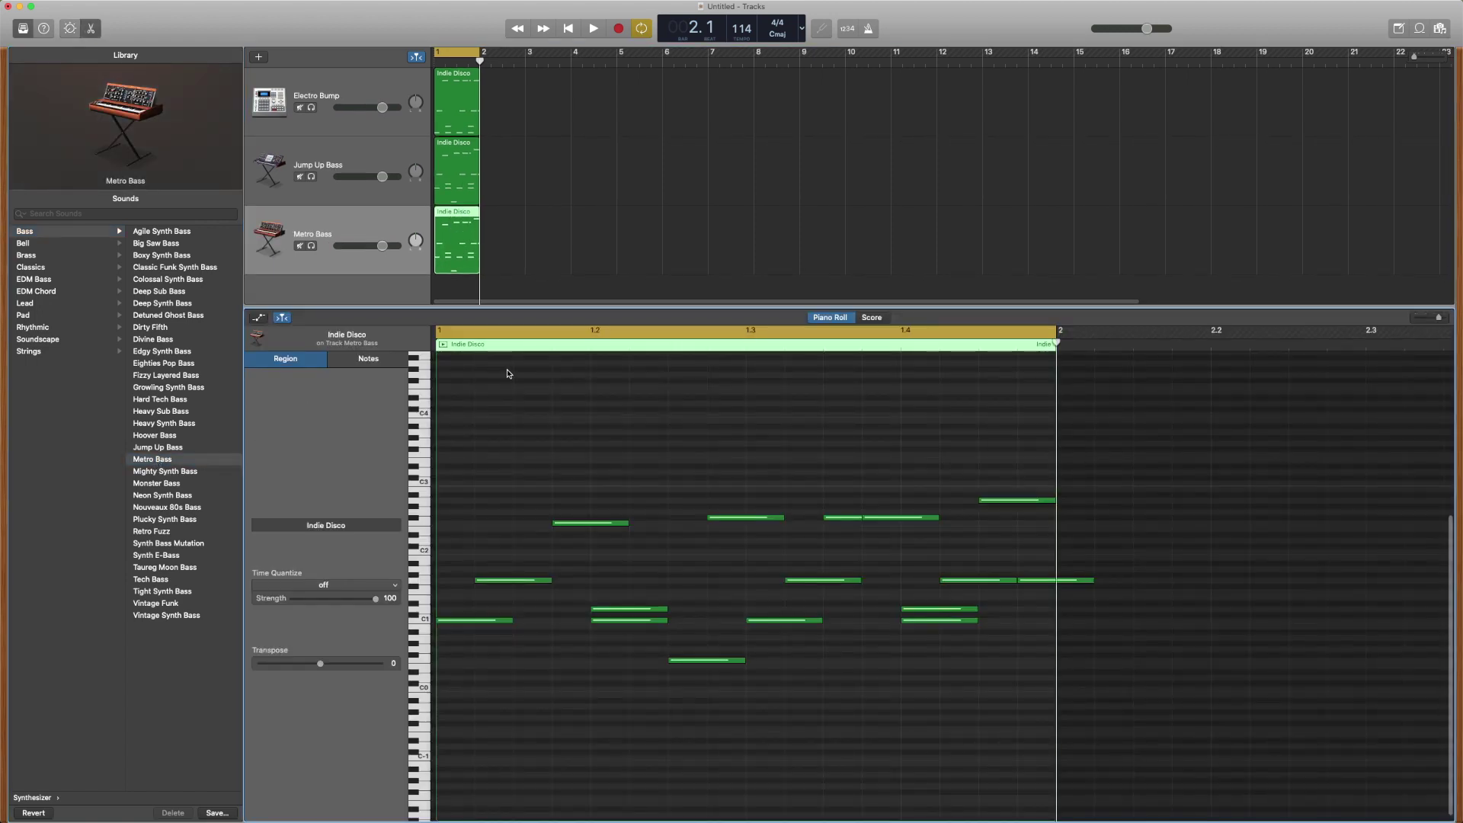
key("space")
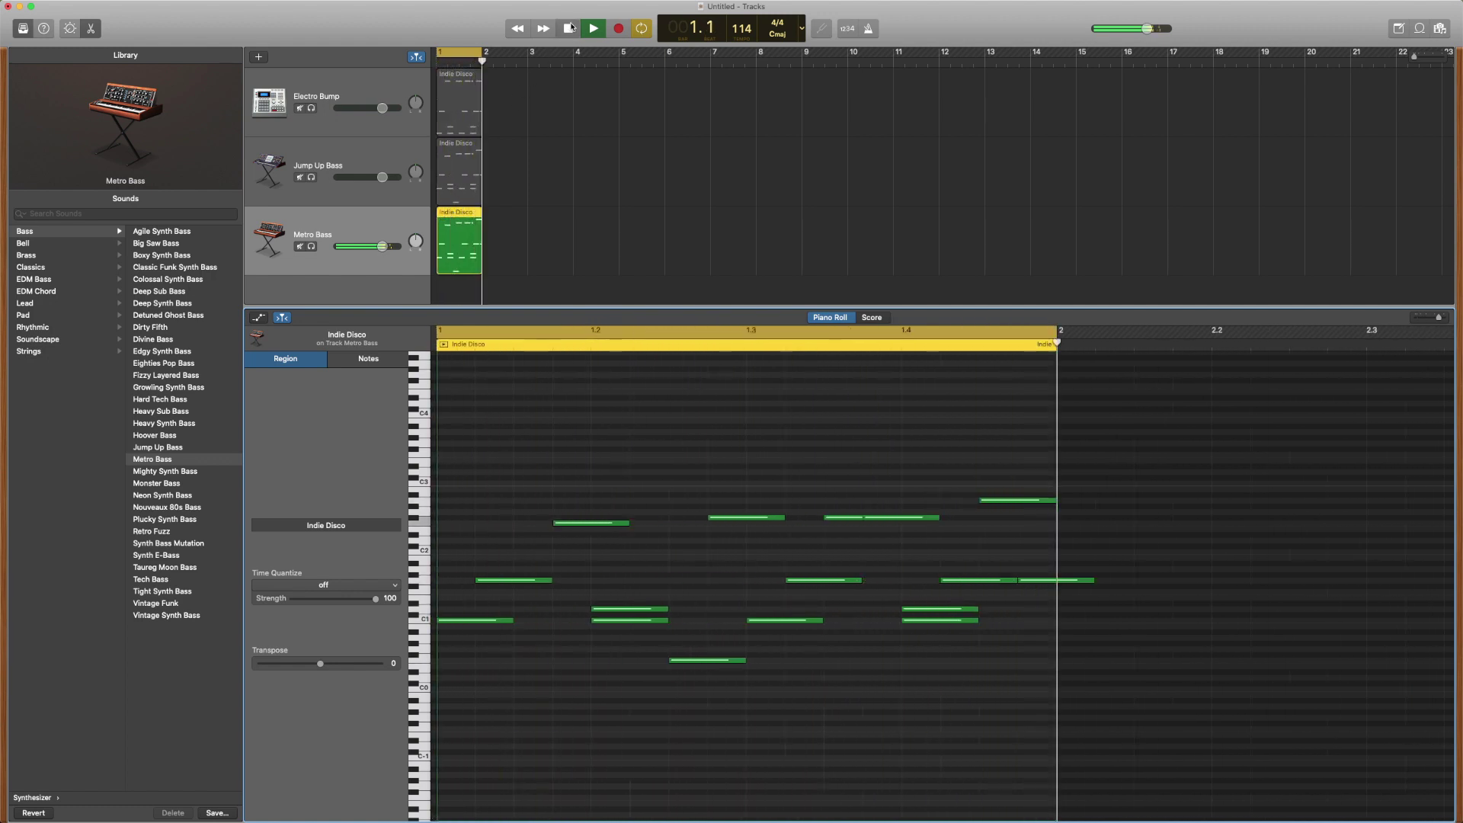
key("space")
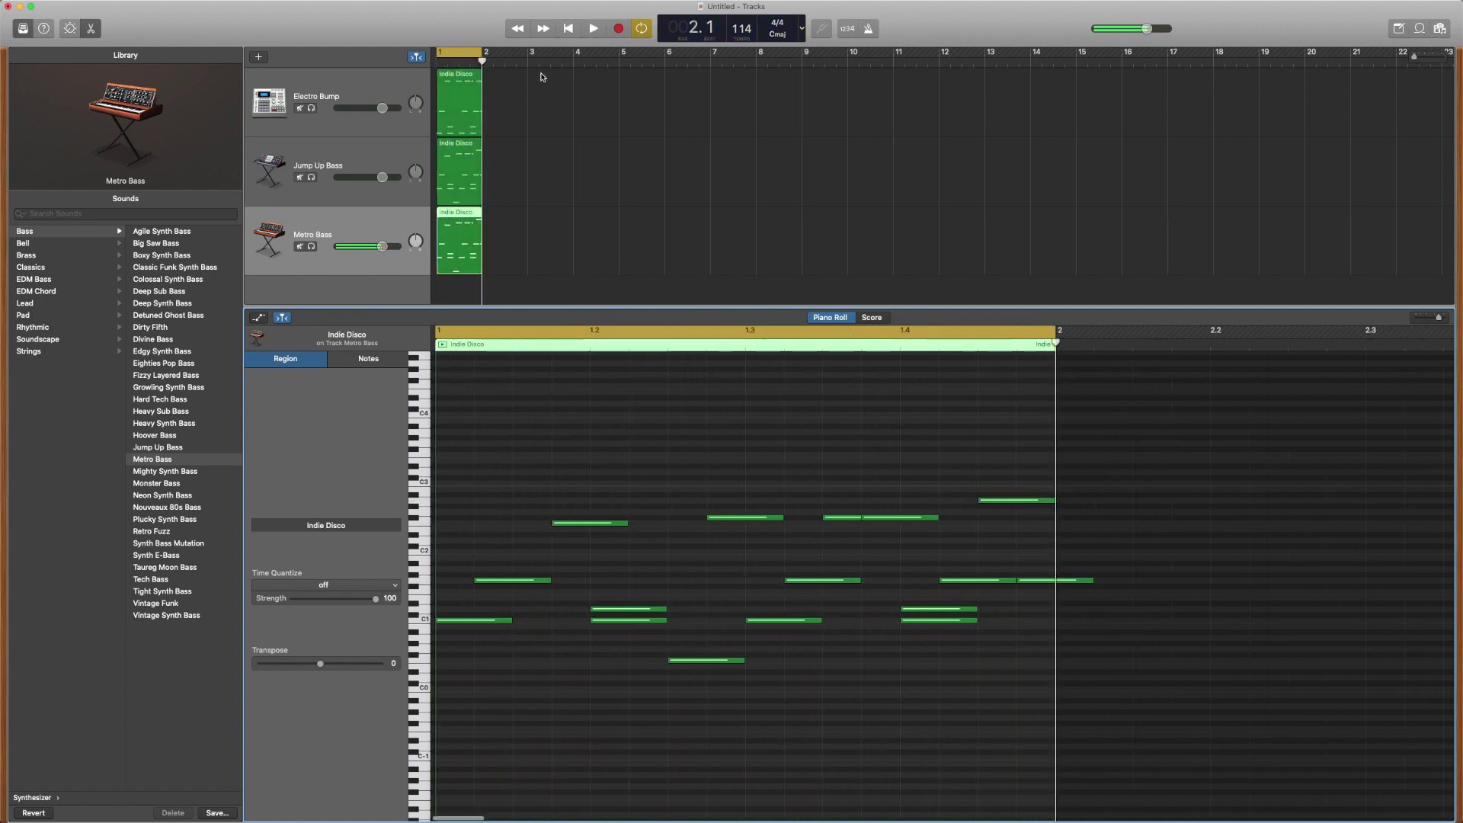
Copy the Metro Bass region on its own track and place the copy at bar 3
right_click(452, 216)
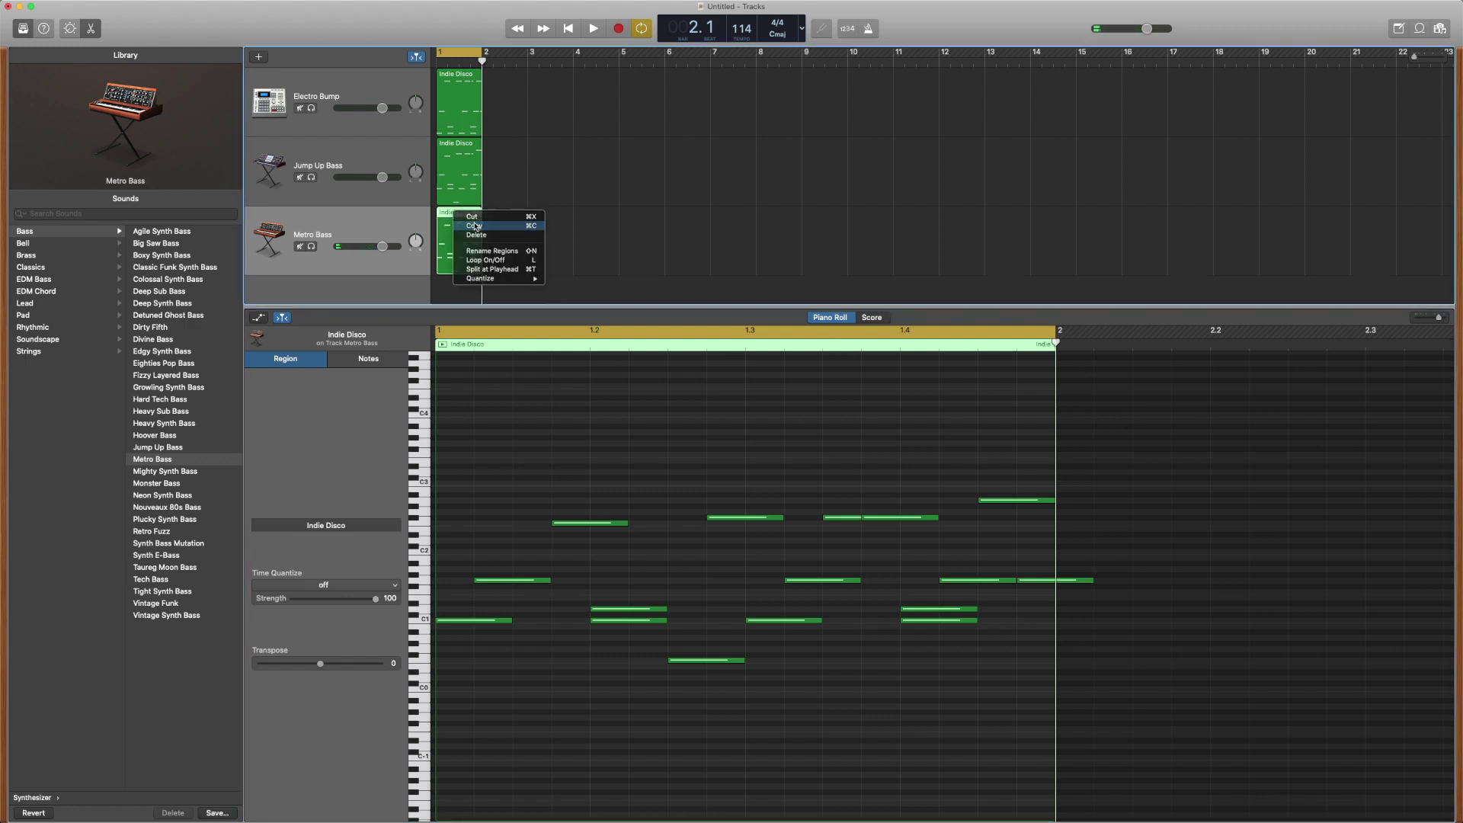
left_click(540, 222)
right_click(536, 221)
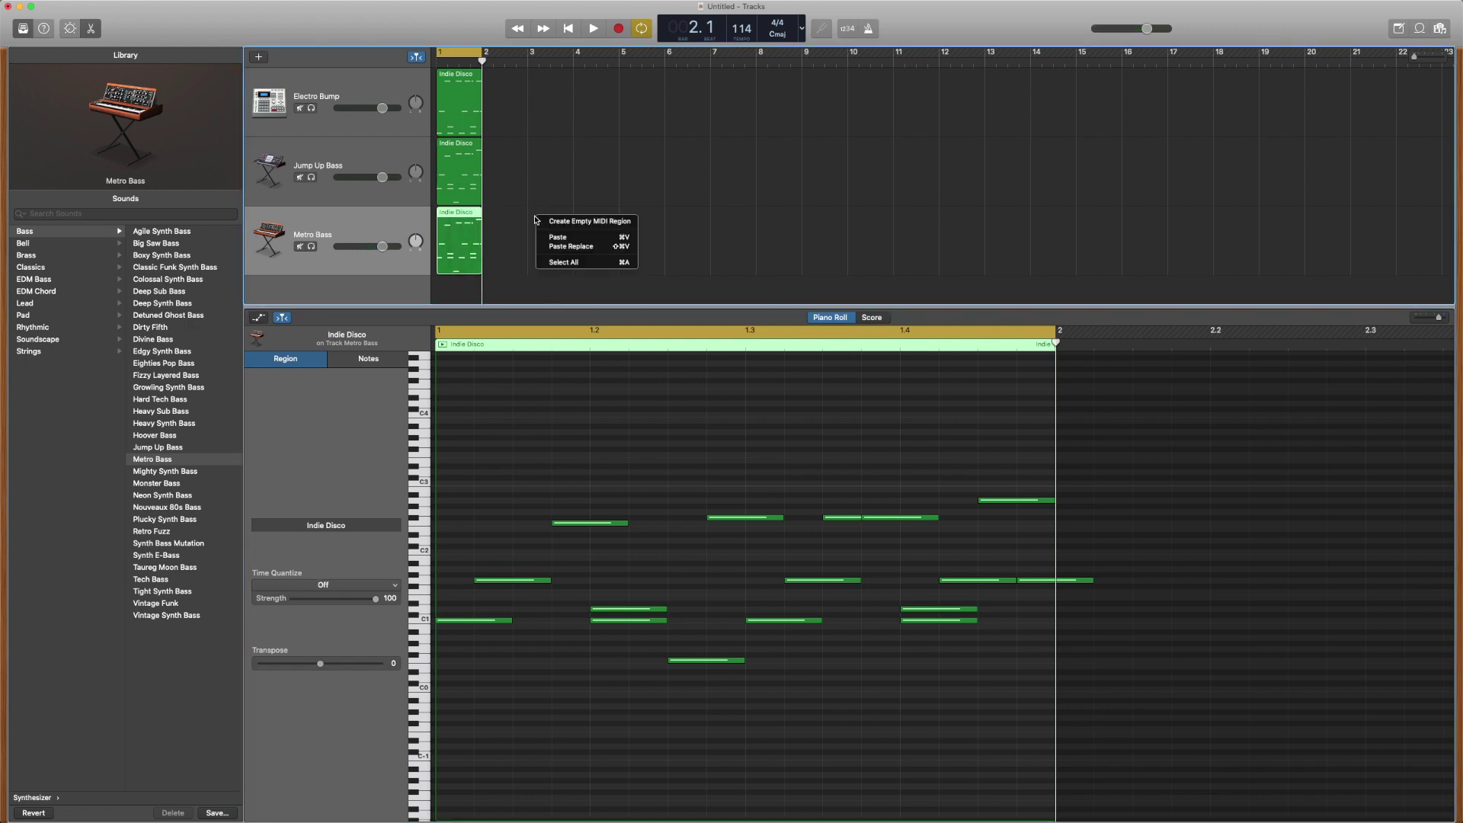
left_click(574, 238)
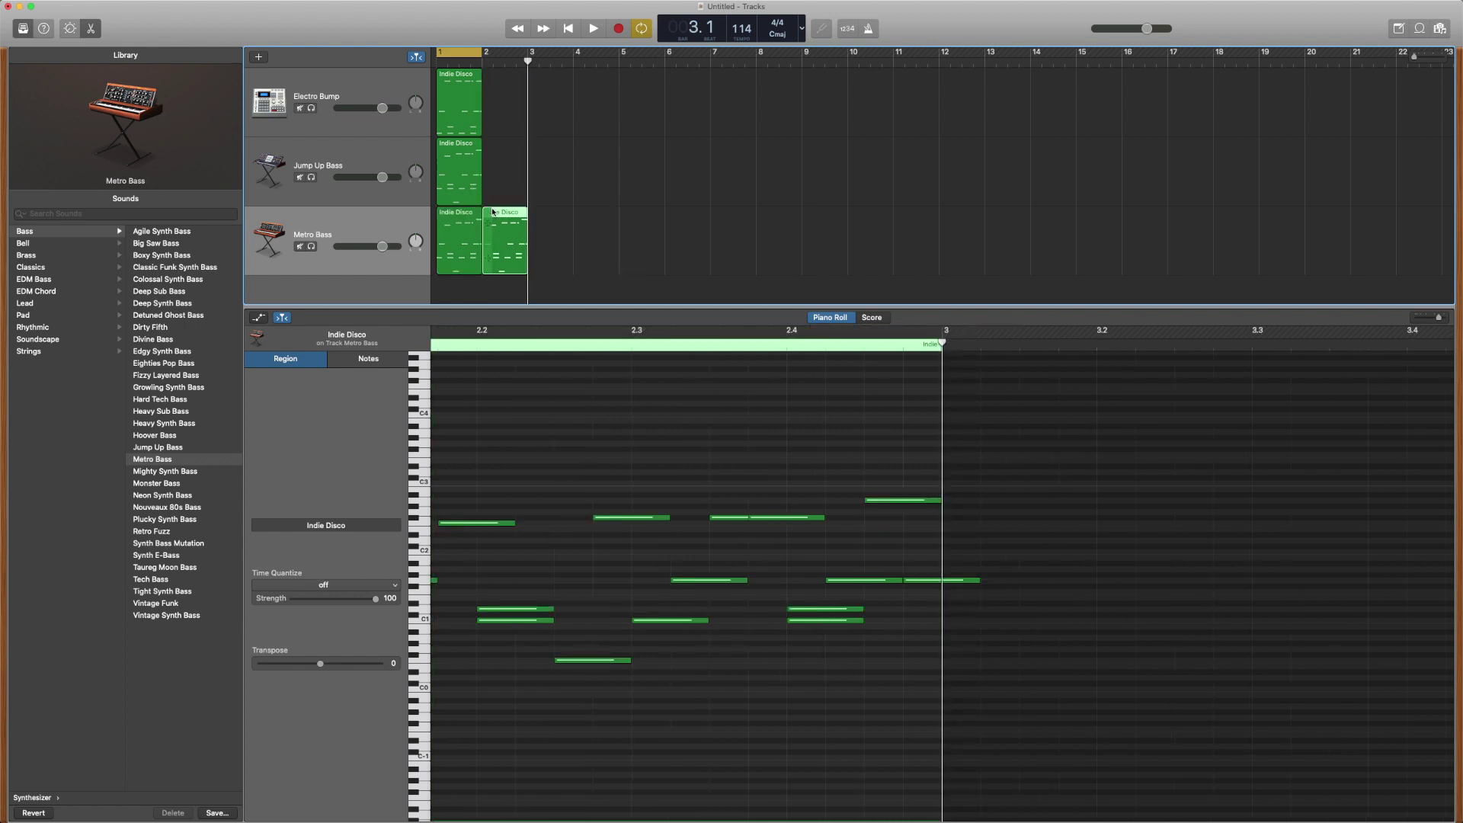
left_click_drag(497, 214, 544, 217)
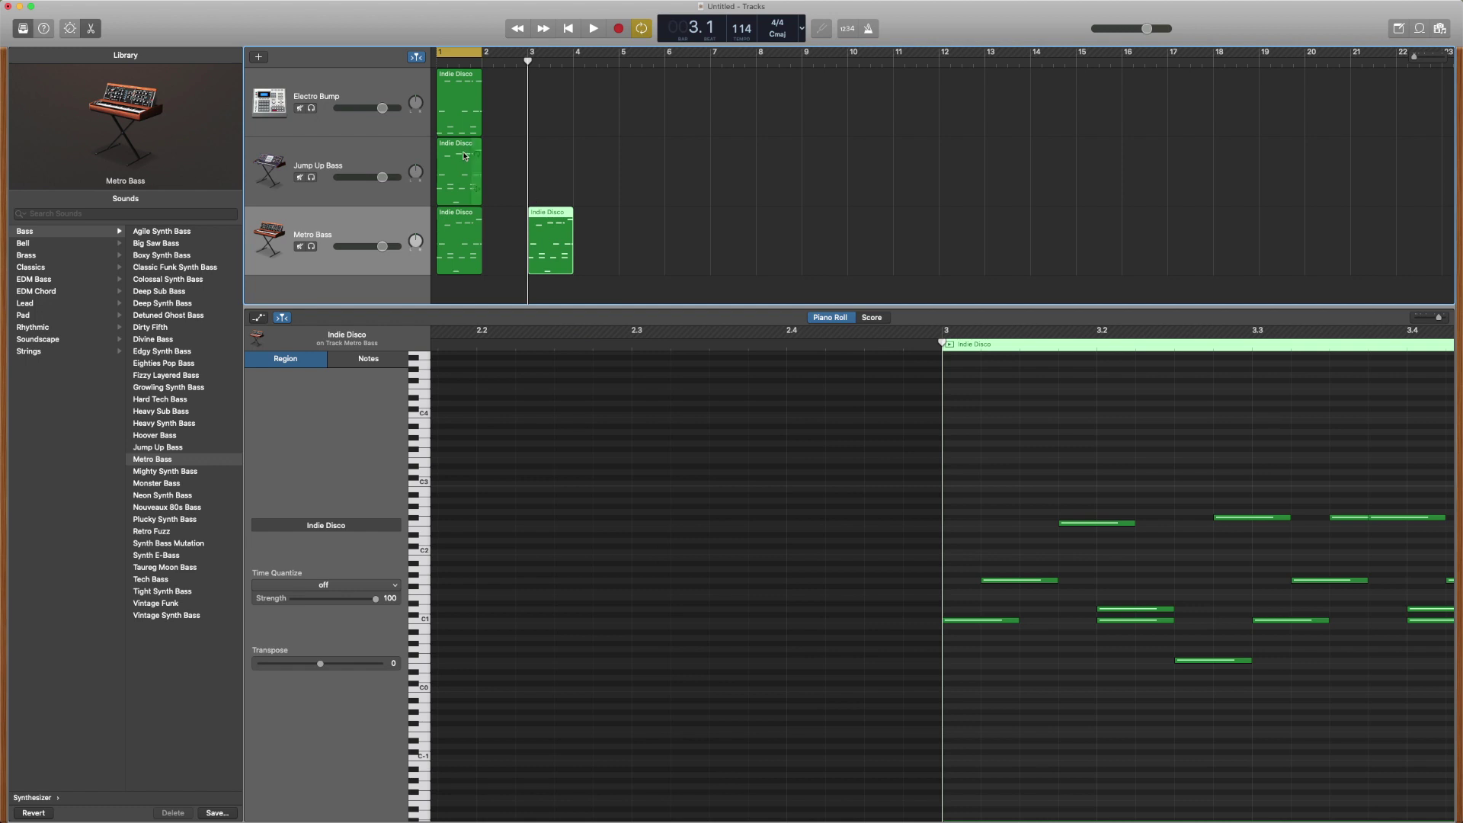
Move the Jump Up Bass region to bar 2 and place a copy of it at bar 4
left_click_drag(464, 150, 499, 144)
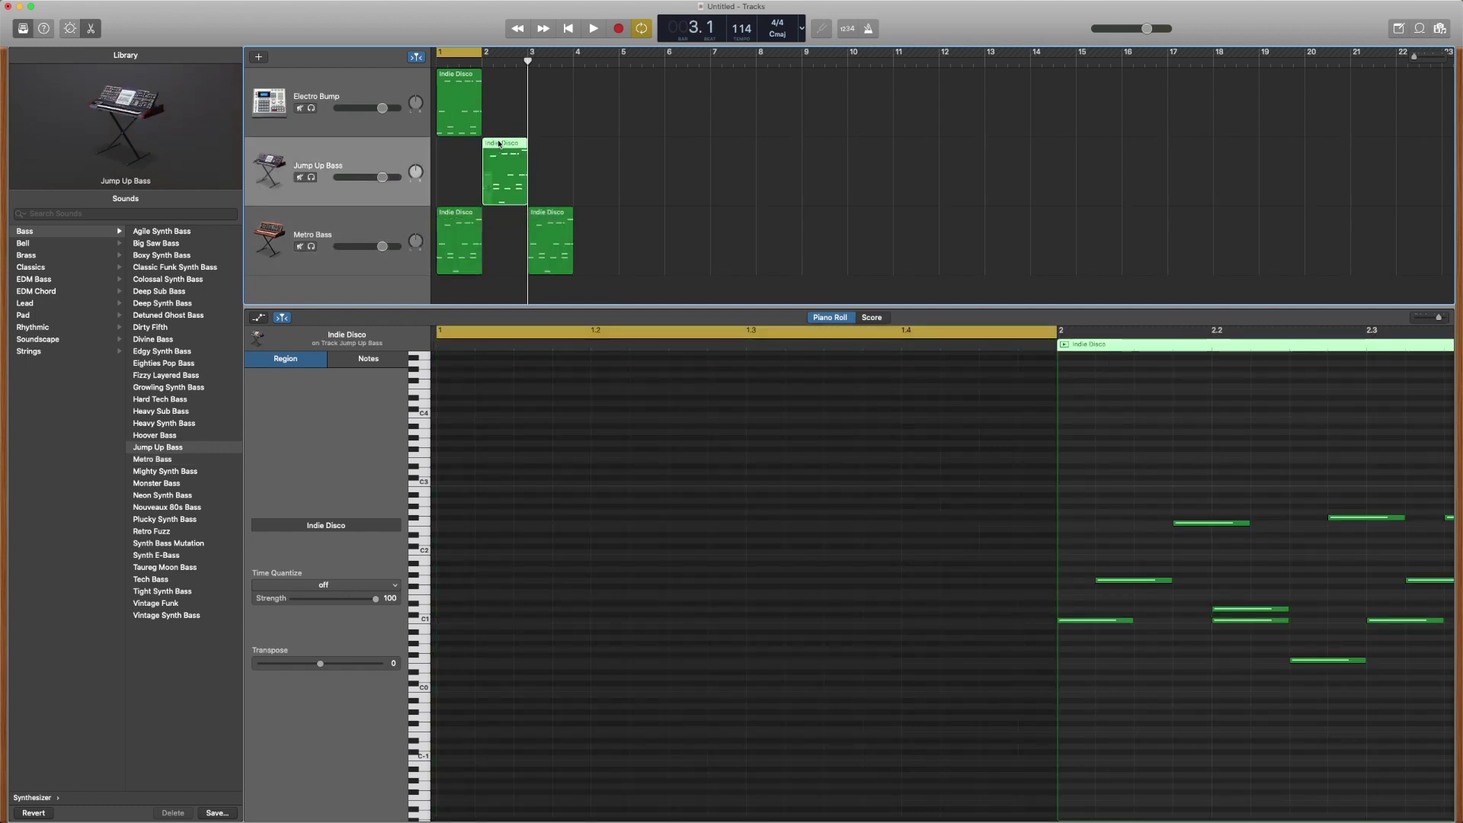
right_click(499, 143)
left_click(524, 155)
right_click(582, 150)
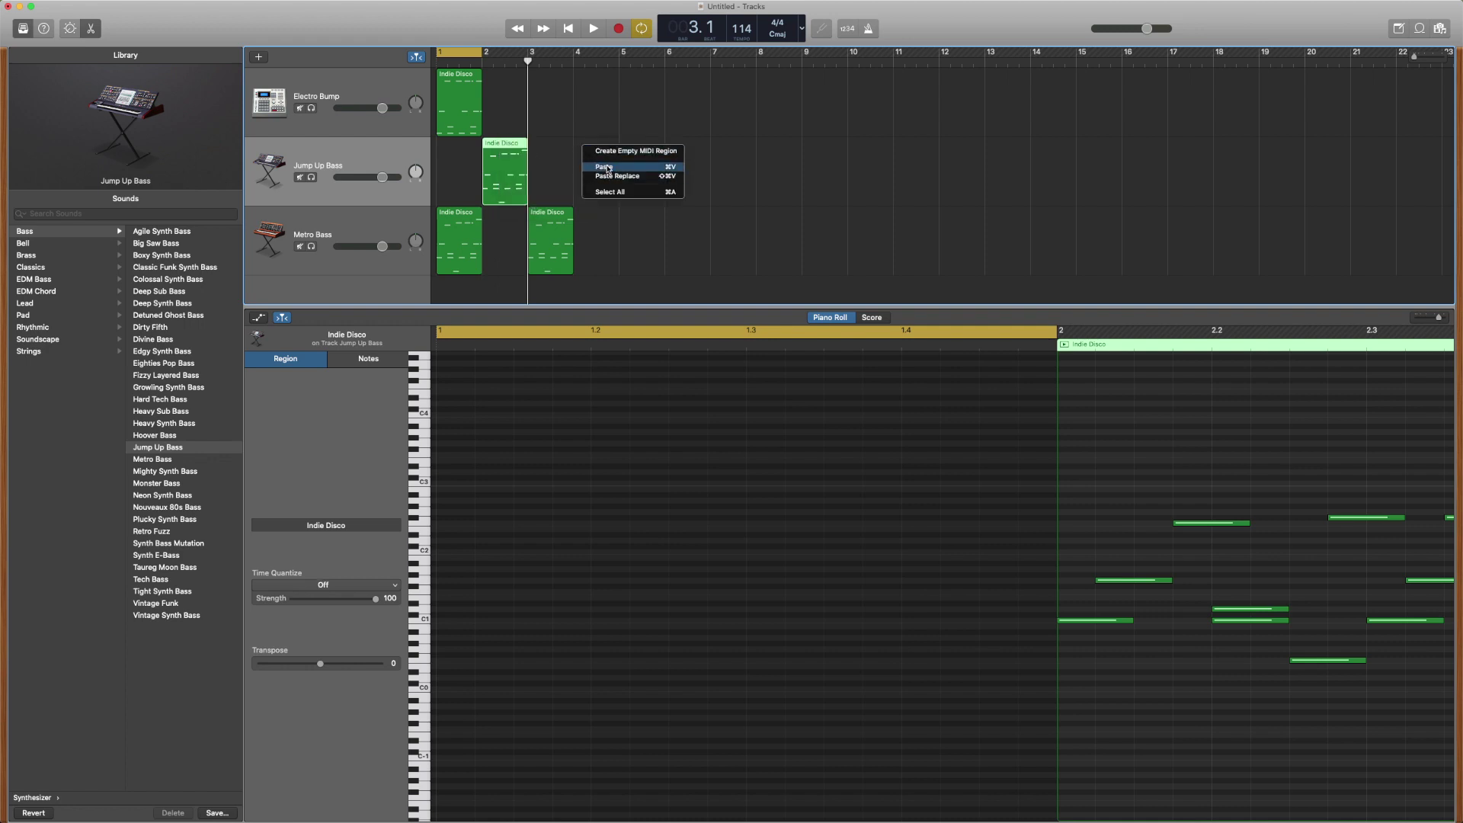
left_click(607, 167)
left_click_drag(544, 147, 590, 149)
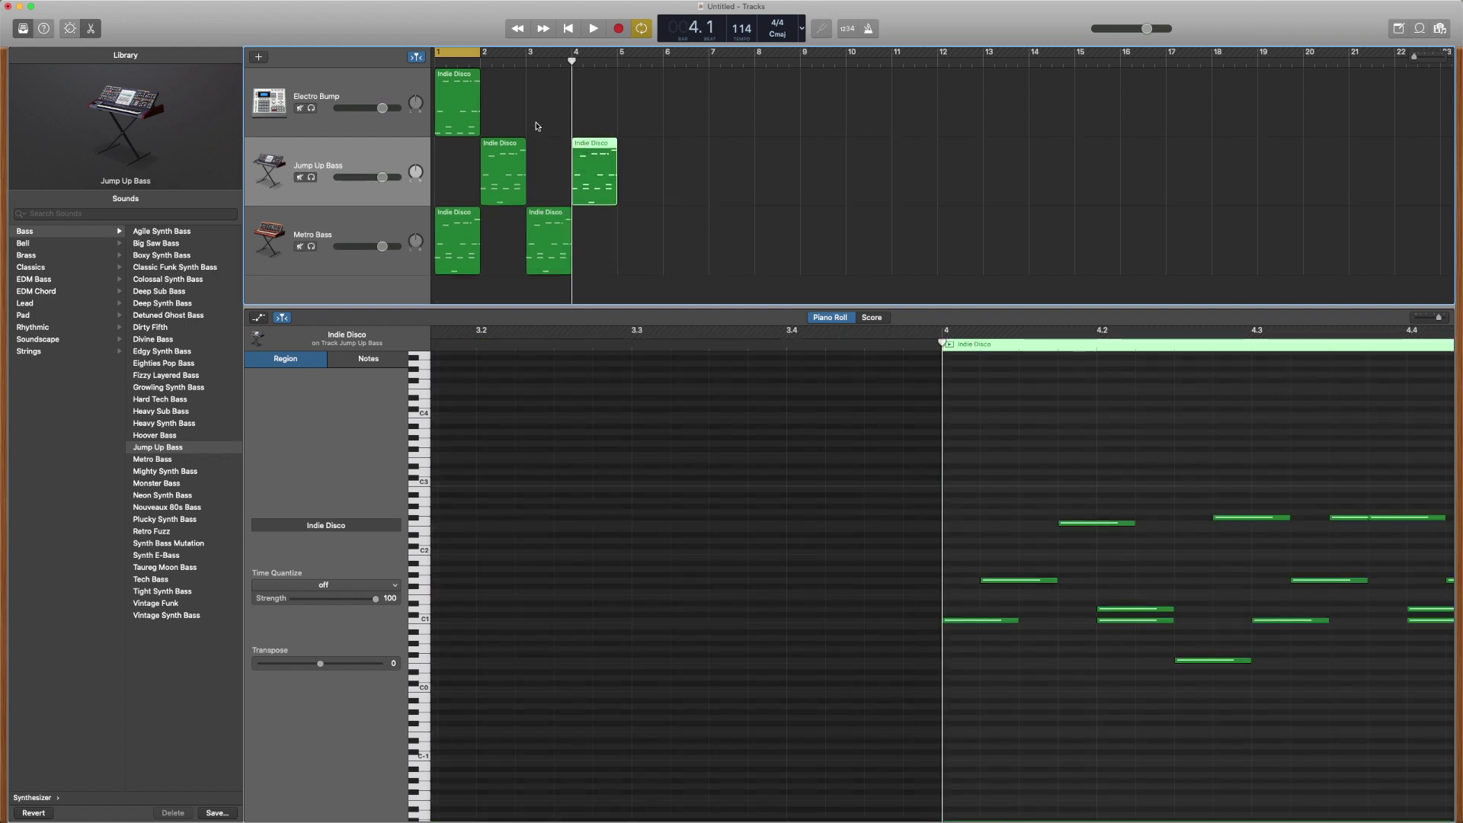
Turn on looping for the Electro Bump drum region and extend the cycle area to cover bars 1 to 4
right_click(451, 76)
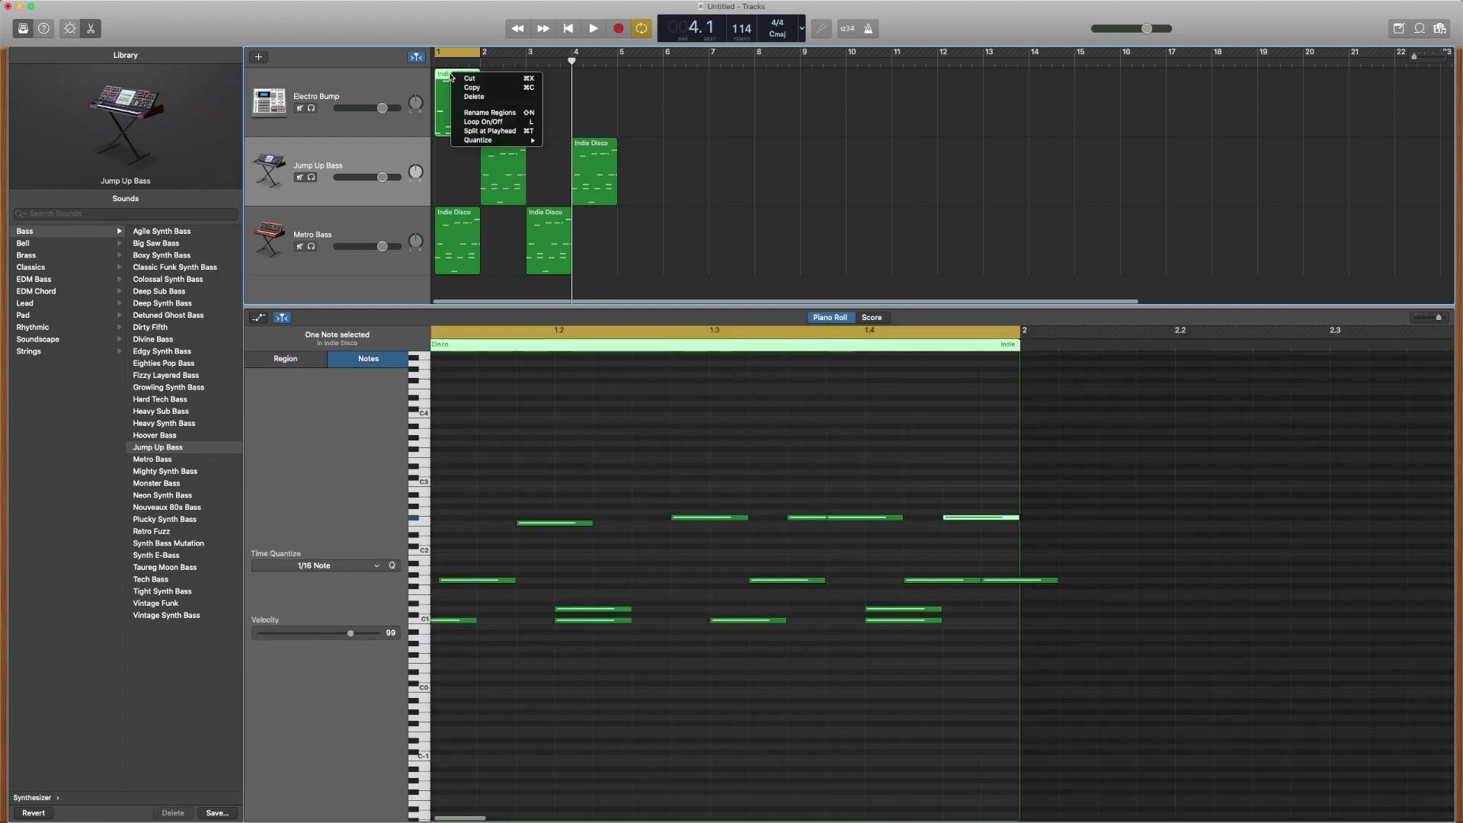
left_click(488, 122)
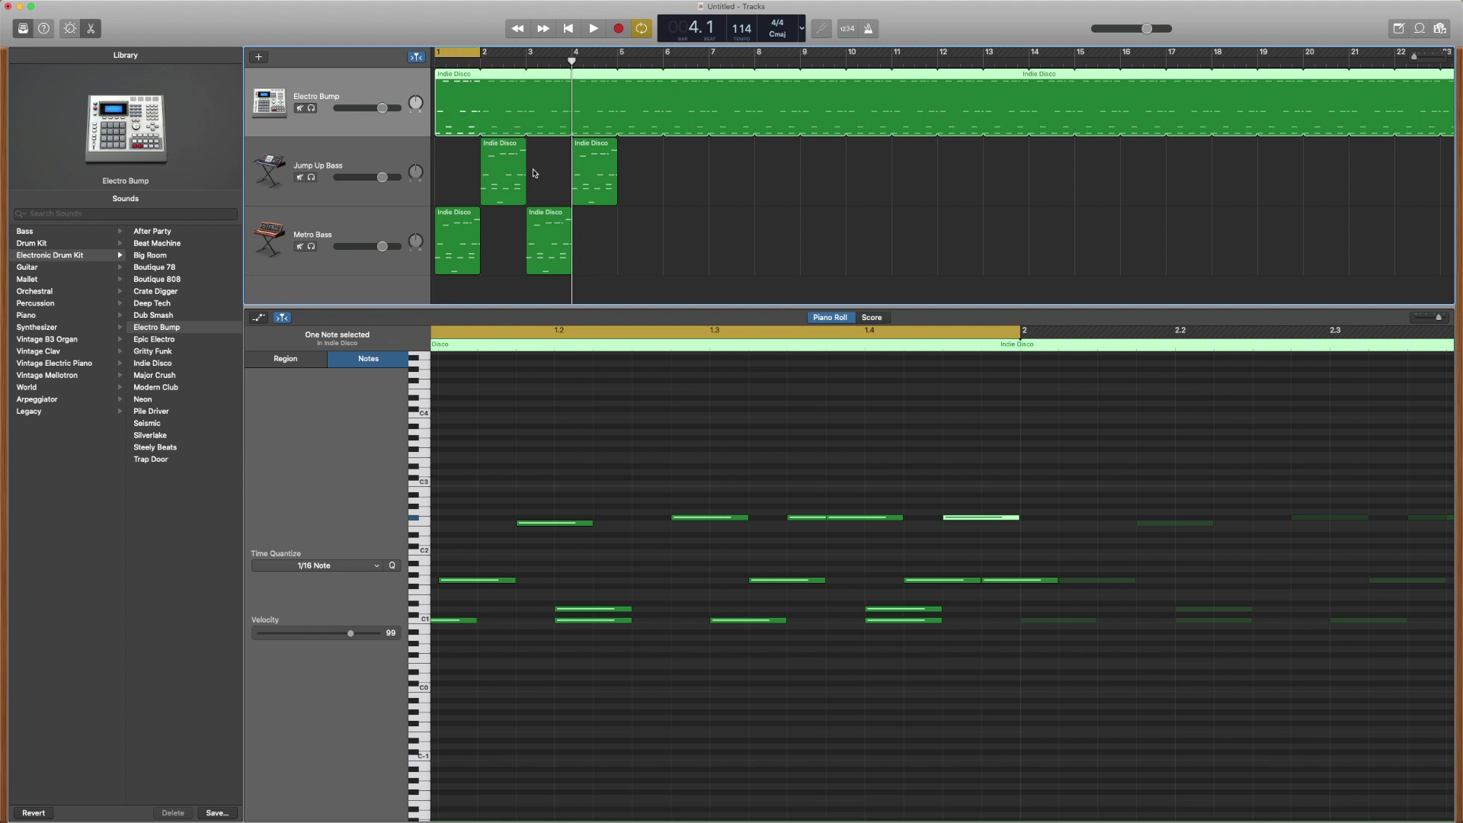
left_click_drag(477, 52, 619, 82)
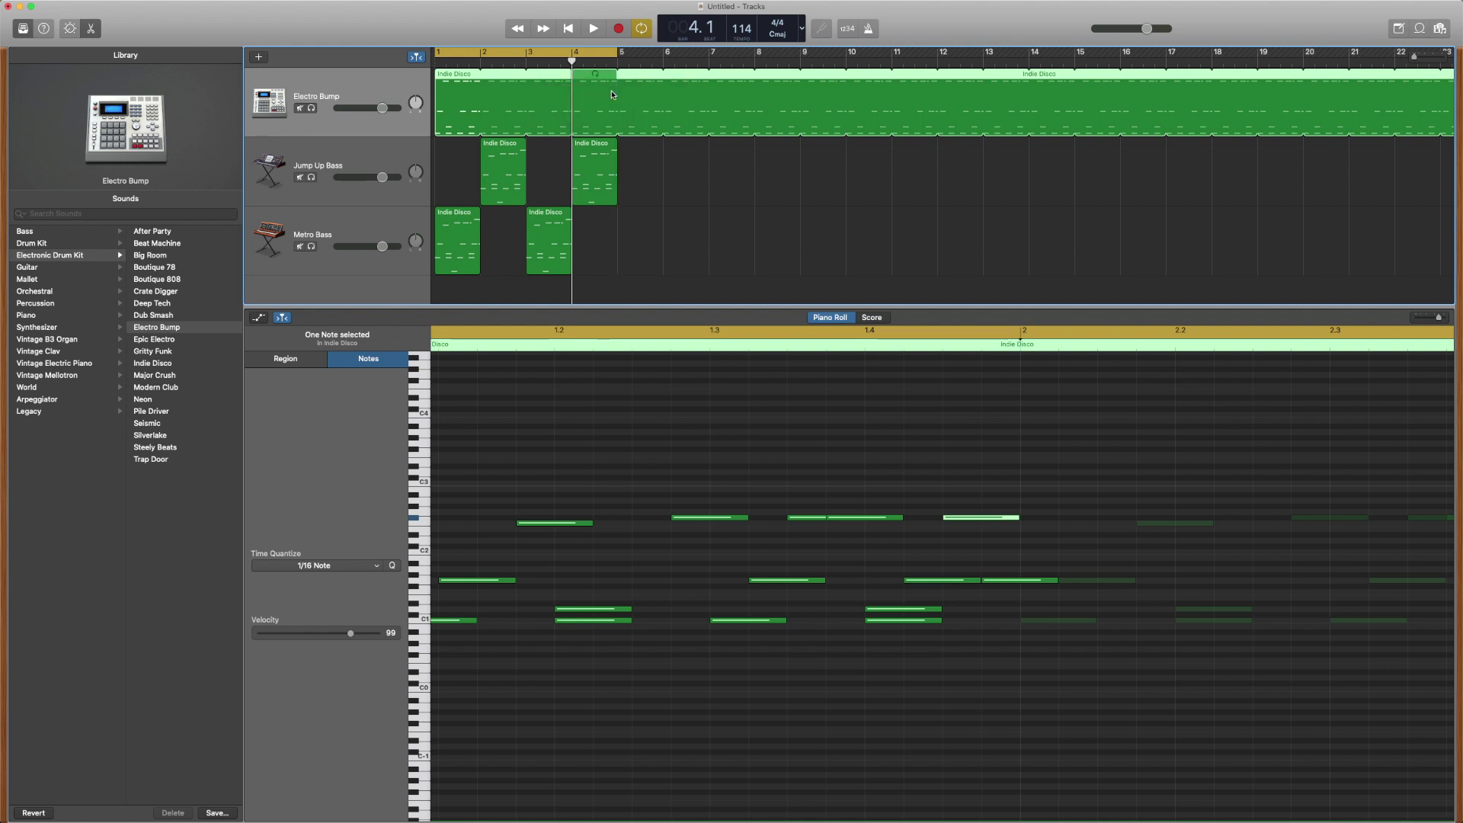
Play the four-bar arrangement from the beginning, stop it and return the playhead to bar 1
left_click(568, 28)
left_click(596, 29)
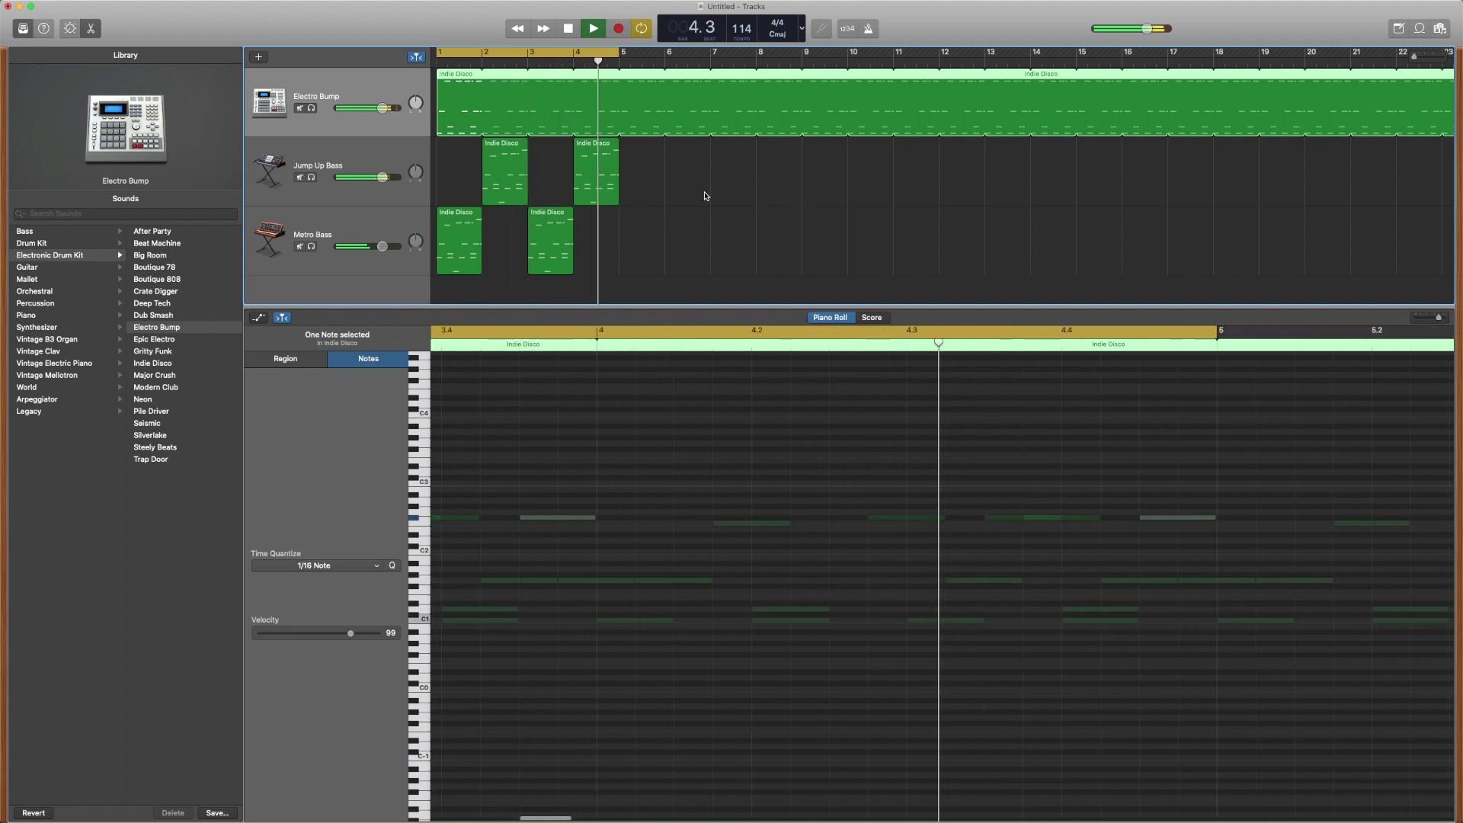
left_click(567, 29)
left_click(568, 29)
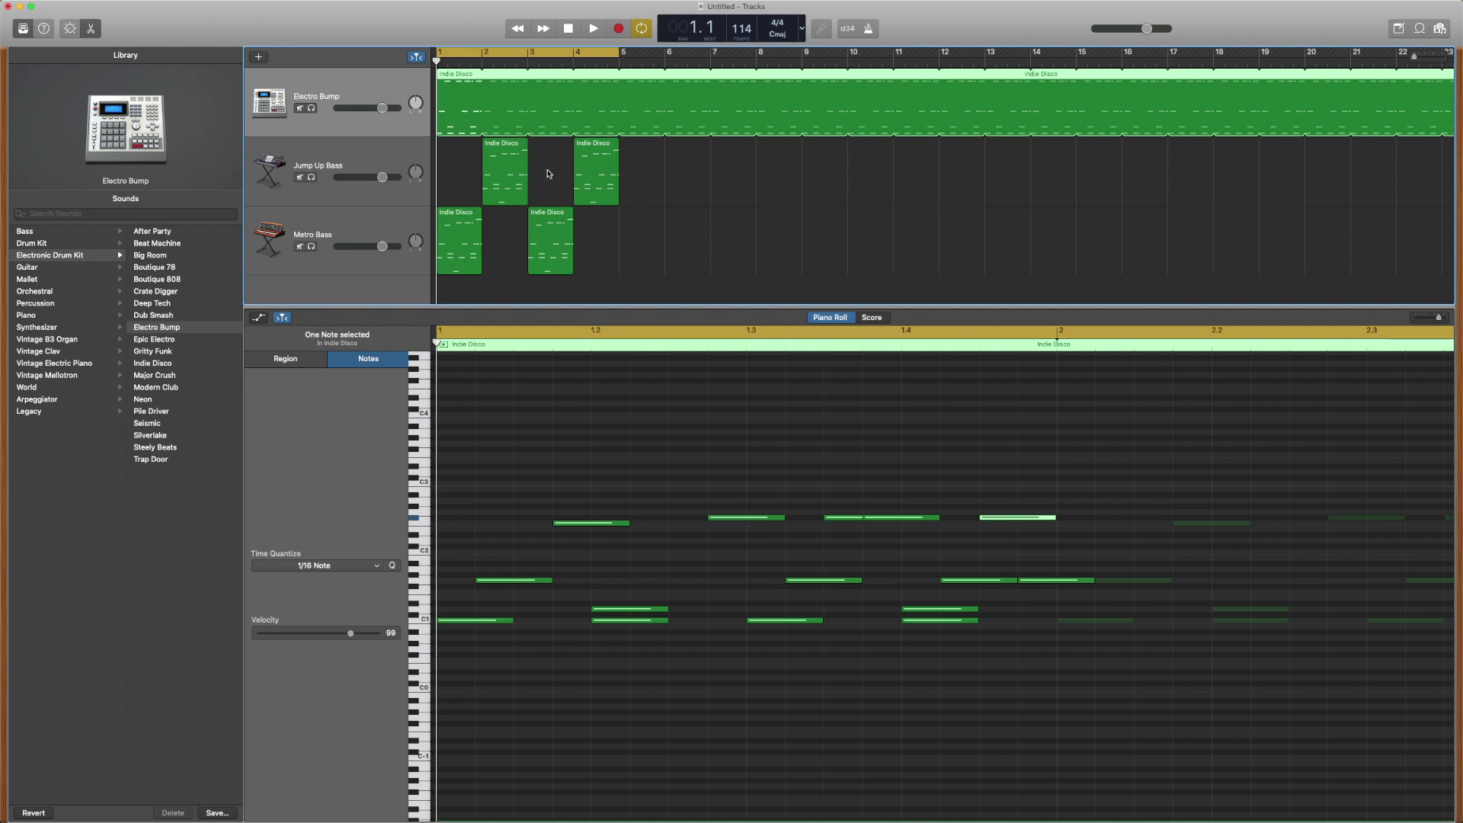
left_click(568, 35)
mouse_move(743, 808)
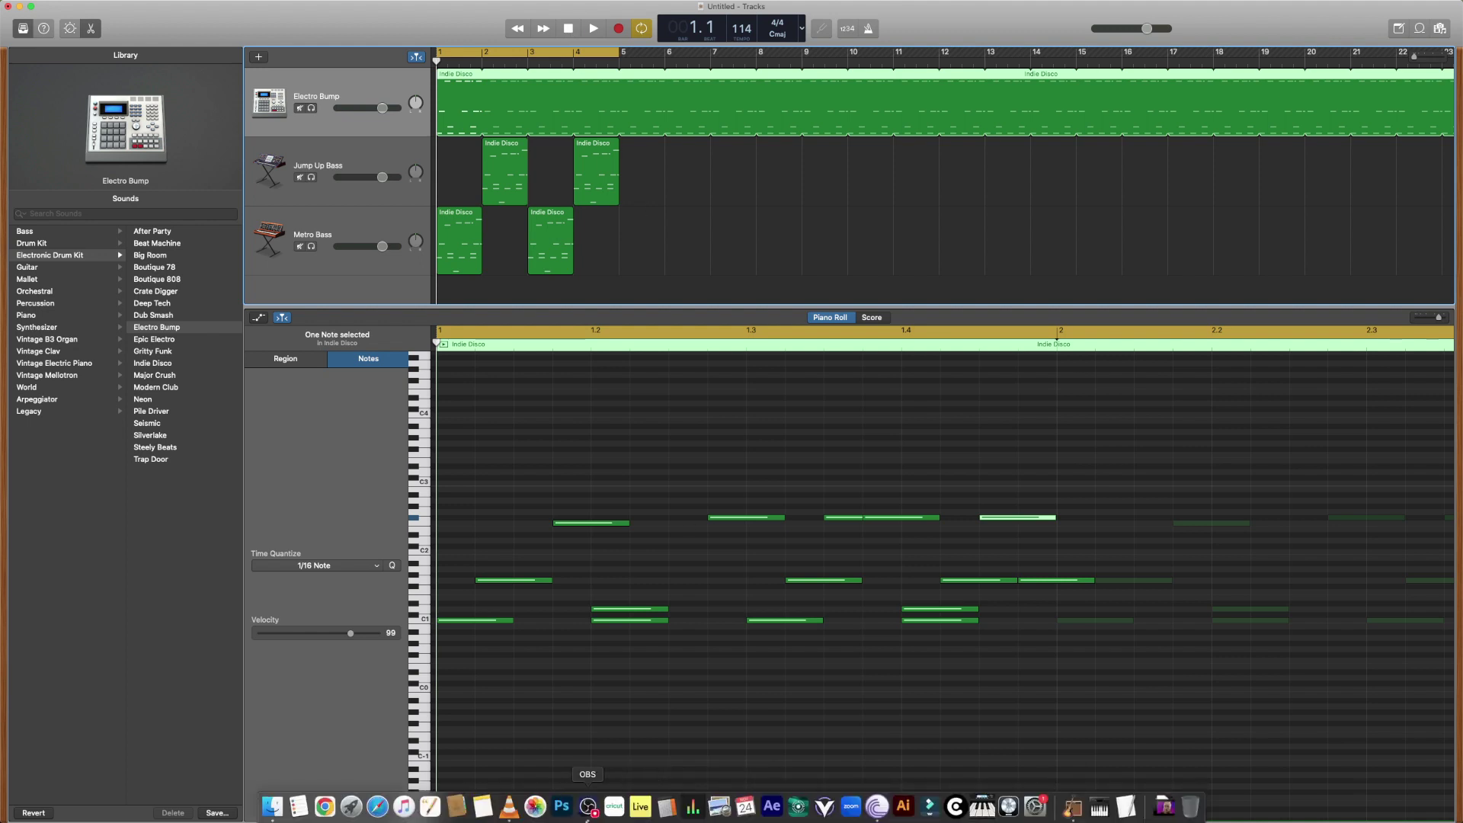